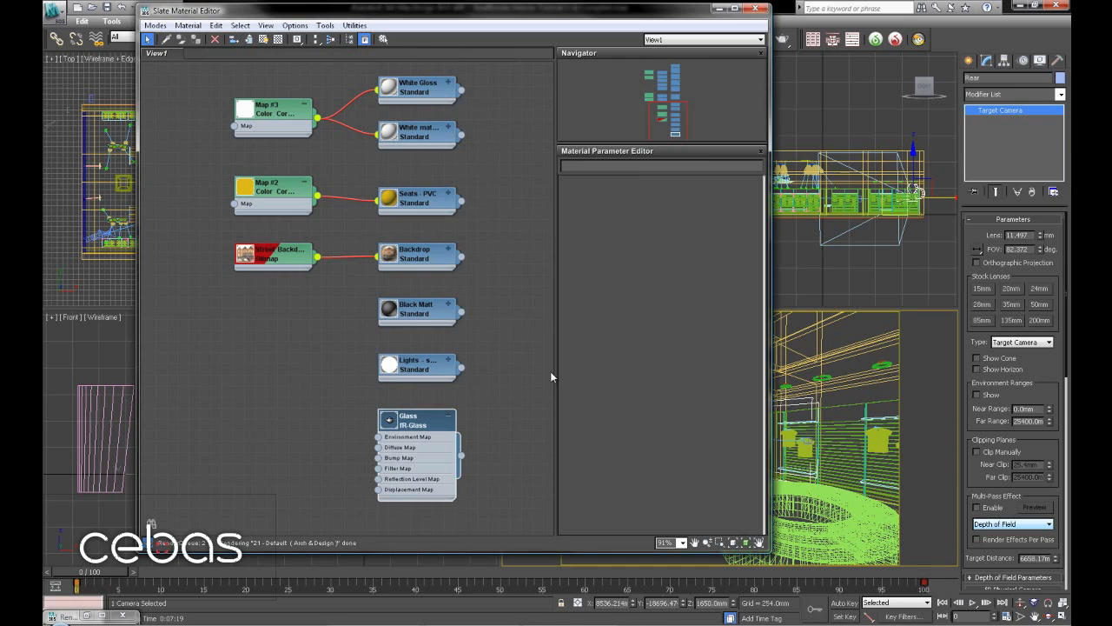
# Step: Collapse the Glass material node and shift it slightly lower in the node view
pyautogui.click(450, 419)
pyautogui.moveTo(422, 418); pyautogui.dragTo(422, 429)
# Step: Change the Lights - self illumination material from Standard to fR-Architectural
pyautogui.click(428, 370)
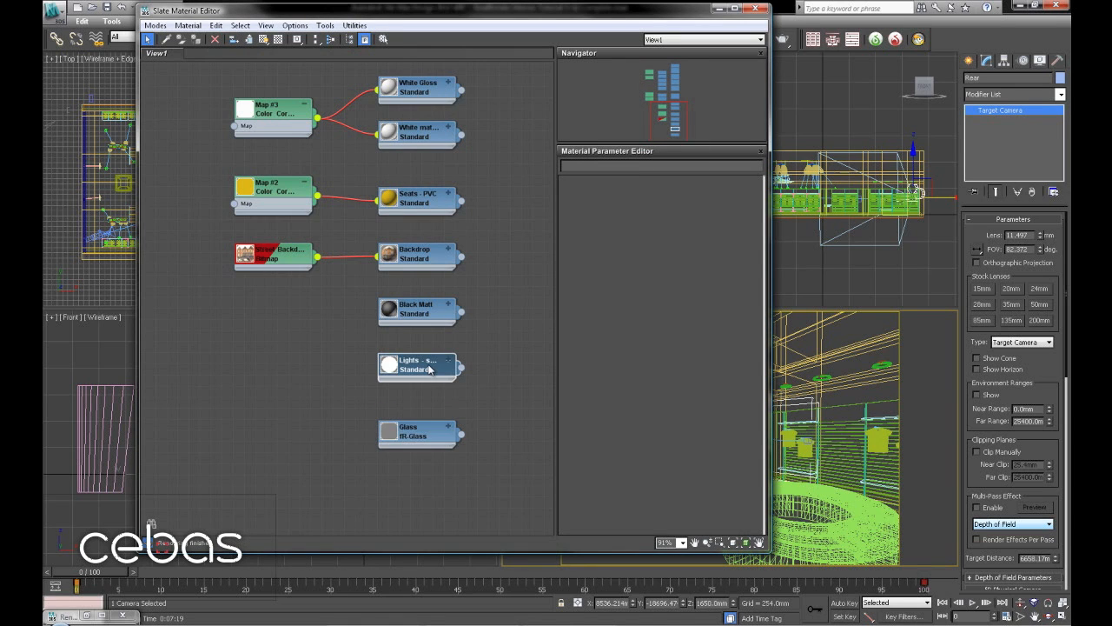
pyautogui.rightClick(428, 370)
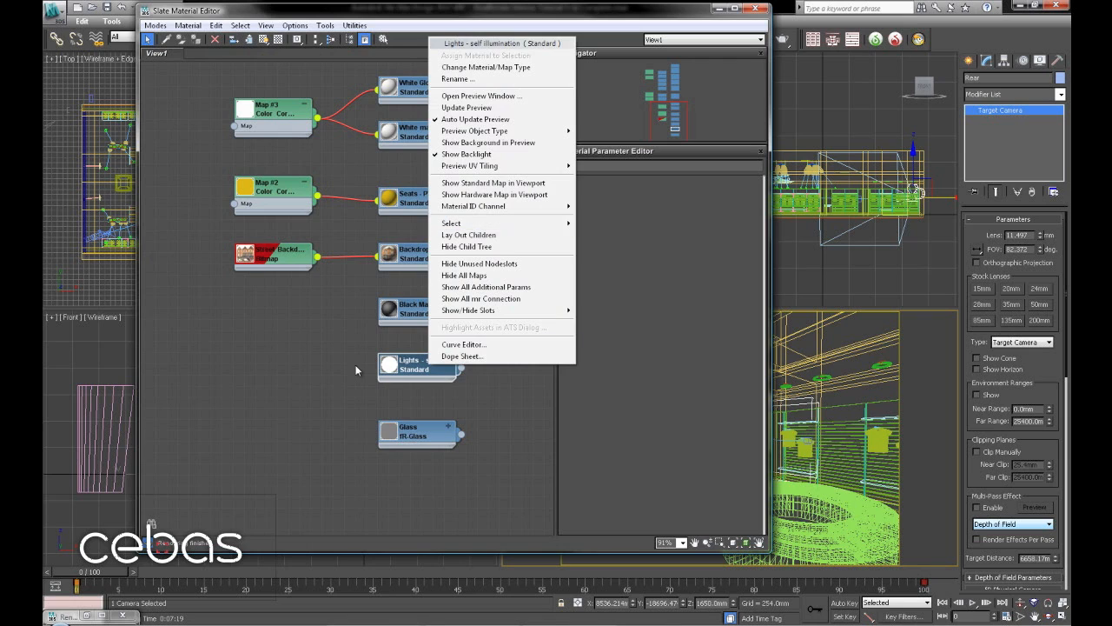
pyautogui.click(421, 374)
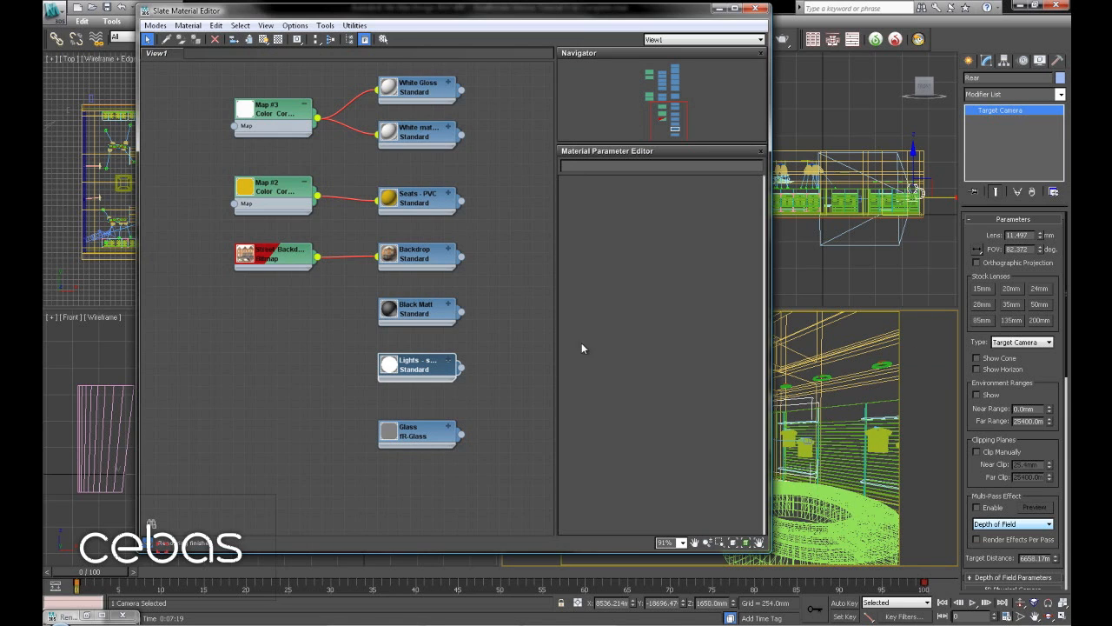
pyautogui.rightClick(423, 370)
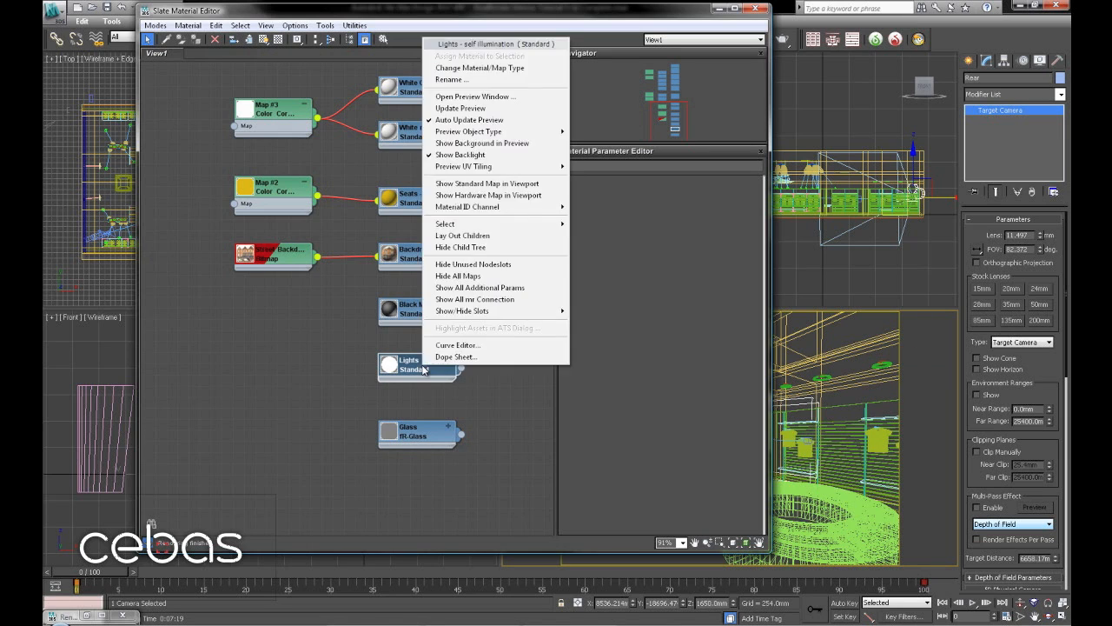
pyautogui.click(486, 69)
pyautogui.click(469, 408)
pyautogui.click(474, 250)
pyautogui.click(608, 496)
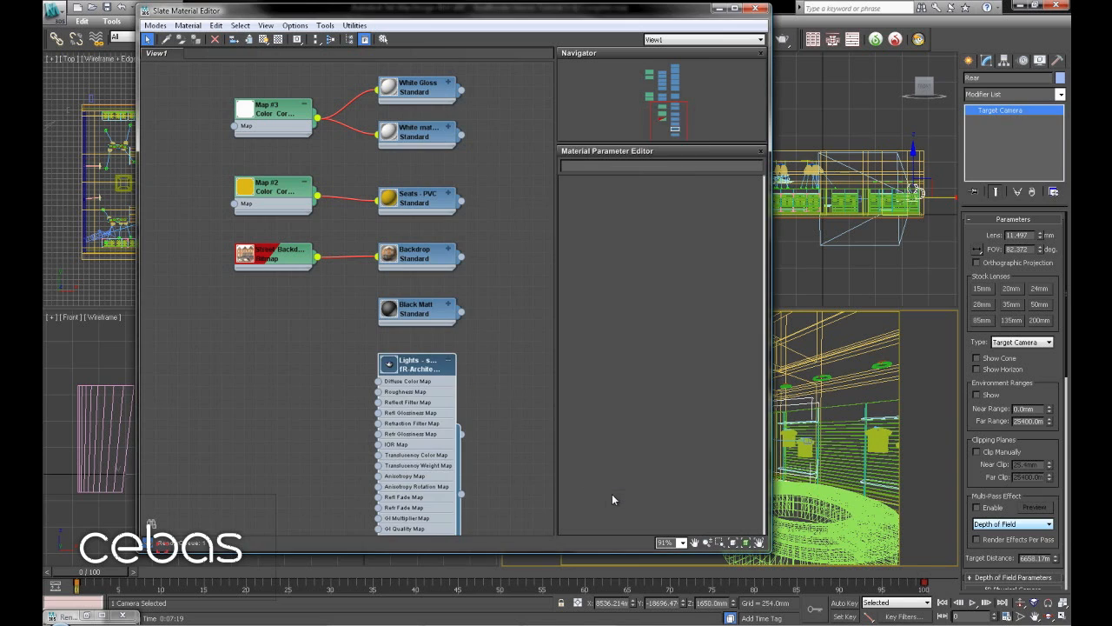
# Step: Collapse the Lights - self illumination node and set the material's reflectivity to 0
pyautogui.moveTo(447, 352); pyautogui.dragTo(424, 370)
pyautogui.click(336, 311)
pyautogui.doubleClick(423, 369)
pyautogui.rightClick(649, 247)
pyautogui.moveTo(668, 311); pyautogui.dragTo(670, 189)
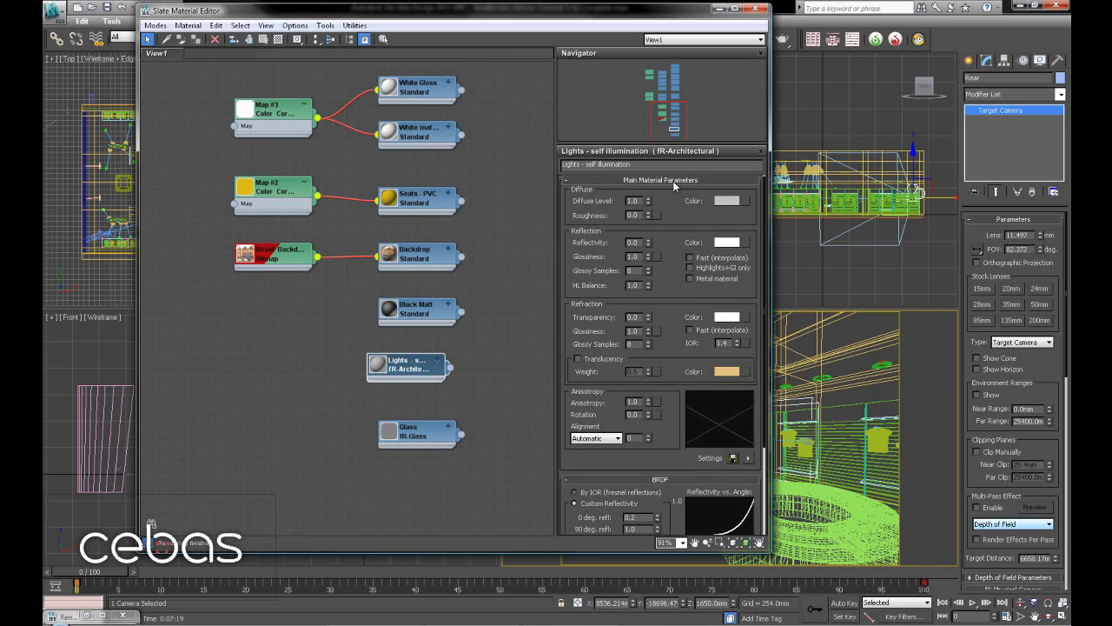
# Step: Set the Lights - self illumination material's diffuse color to pure white
pyautogui.click(726, 200)
pyautogui.click(397, 165)
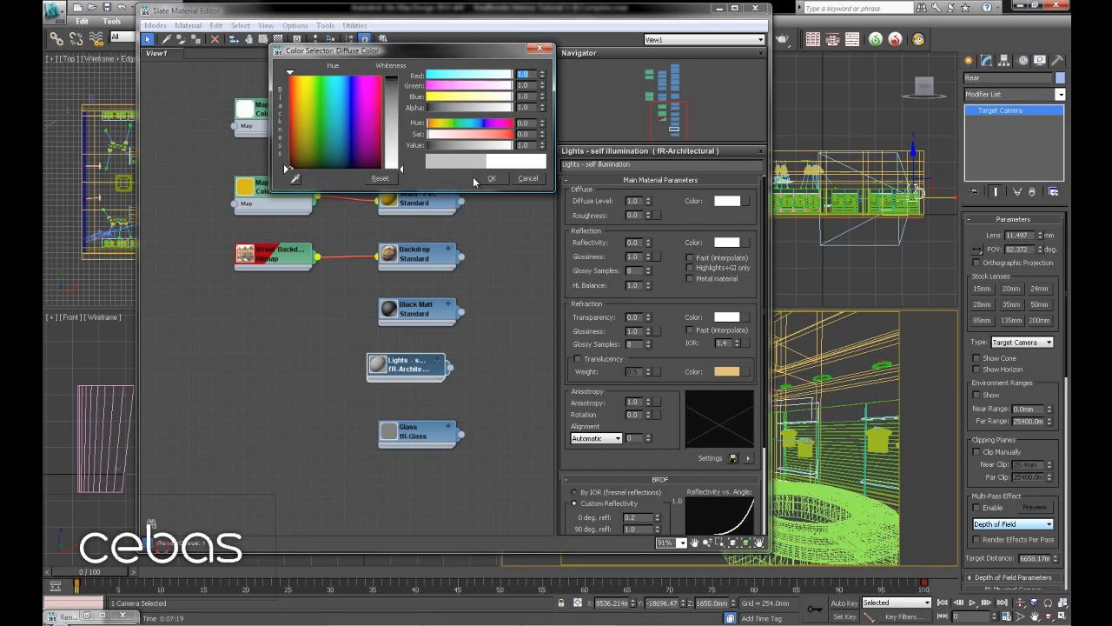
pyautogui.click(500, 181)
# Step: Enable Self Illumination (Glow) on the lights material and set its color to Fluorescent (White)
pyautogui.click(671, 183)
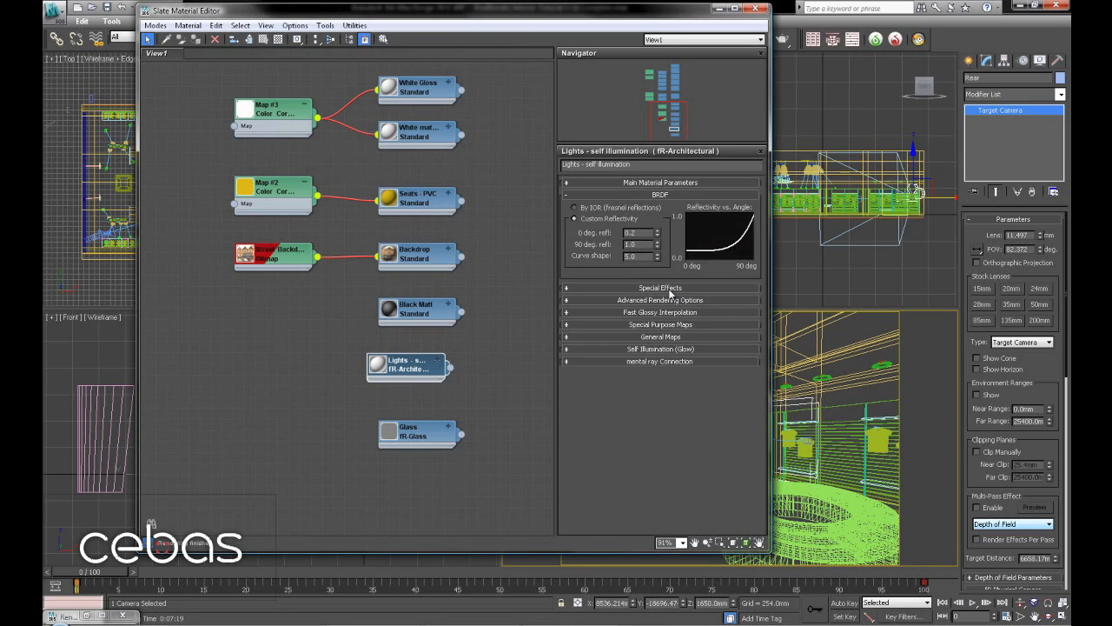
pyautogui.click(674, 349)
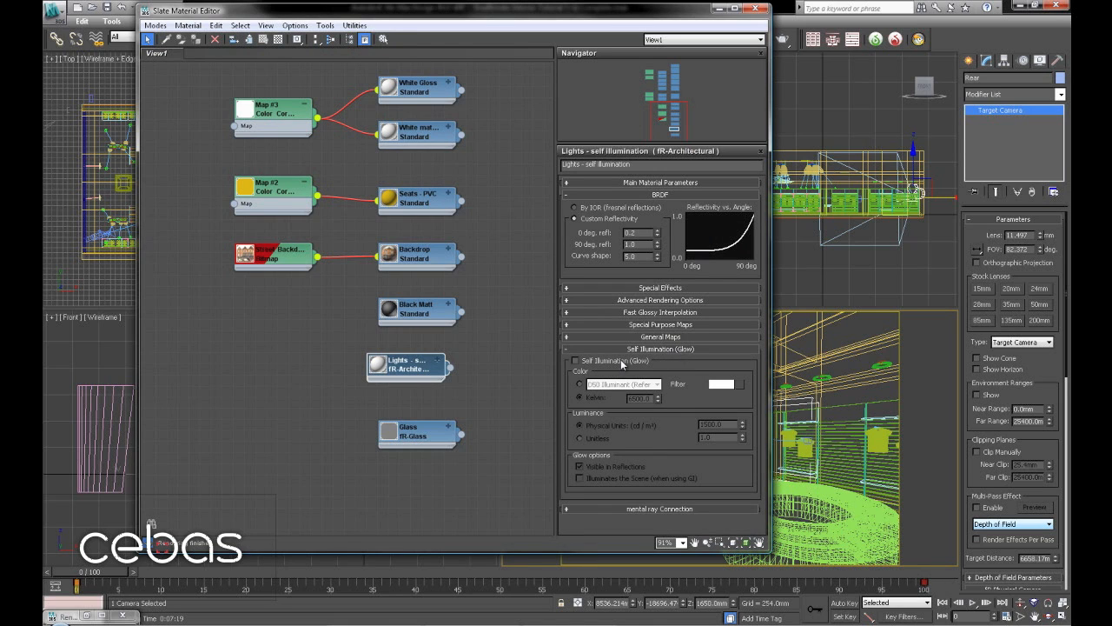
pyautogui.click(620, 359)
pyautogui.click(583, 385)
pyautogui.click(658, 384)
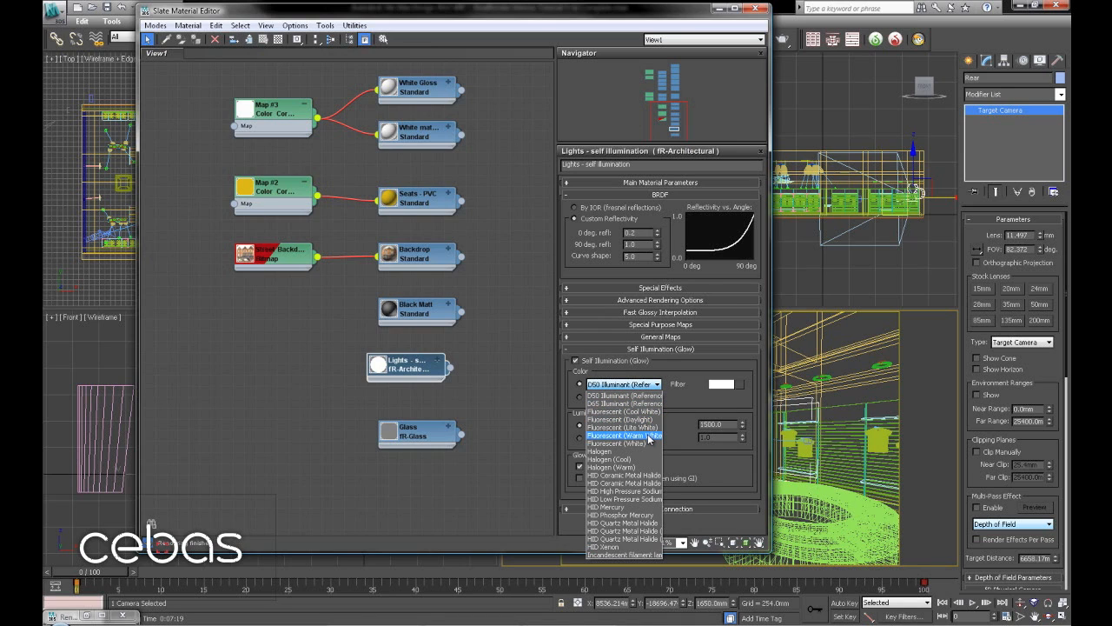
pyautogui.click(640, 444)
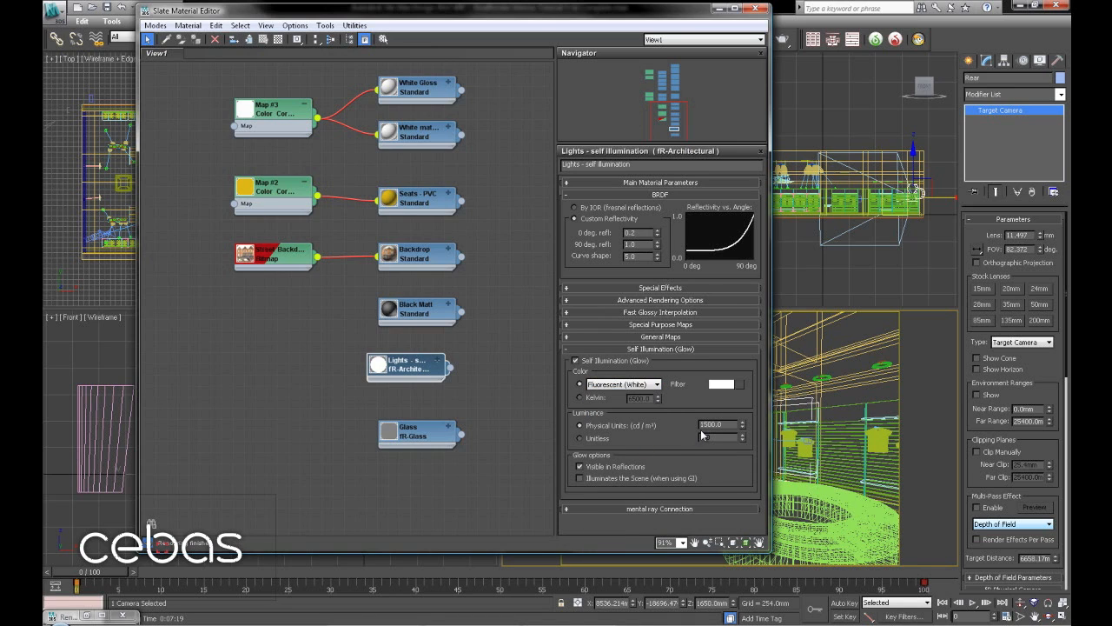
# Step: Set the glow luminance to 6500 cd/m² in physical units and make the glow illuminate the scene
pyautogui.moveTo(637, 422); pyautogui.dragTo(597, 422)
pyautogui.write('650')
pyautogui.press('Return')
pyautogui.click(640, 478)
# Step: Rearrange the Lights, Black Matt, Backdrop, Street Backdrop bitmap and Seats - PVC nodes to tidy the node view
pyautogui.moveTo(417, 371); pyautogui.dragTo(429, 387)
pyautogui.moveTo(415, 313); pyautogui.dragTo(416, 347)
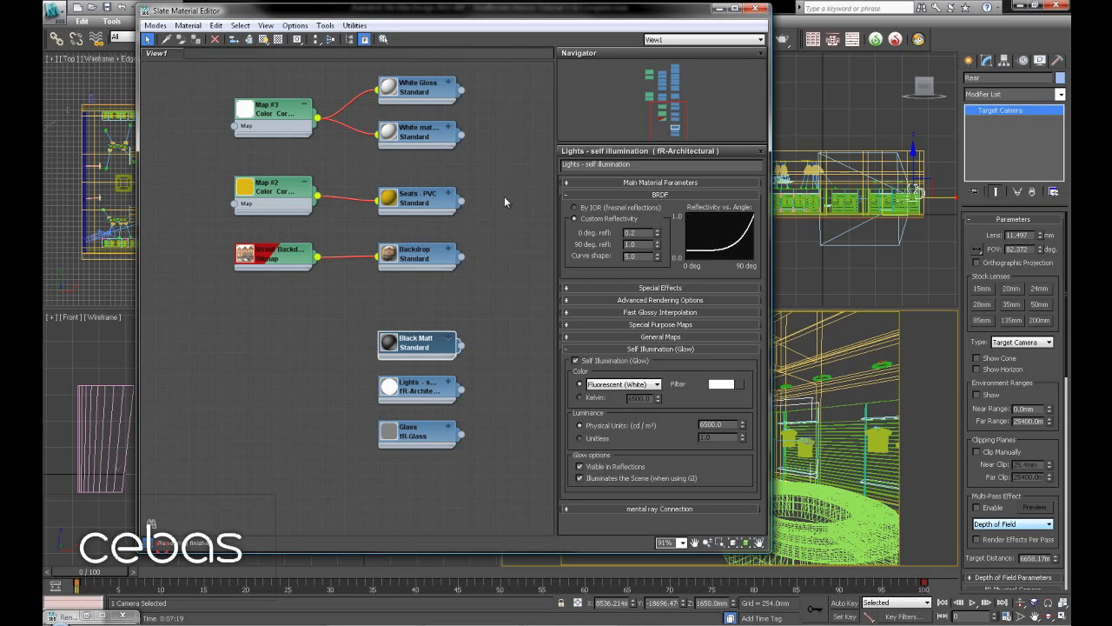
pyautogui.moveTo(455, 310); pyautogui.dragTo(450, 380, button='middle')
pyautogui.moveTo(433, 329); pyautogui.dragTo(427, 372)
pyautogui.moveTo(285, 322); pyautogui.dragTo(285, 365)
pyautogui.moveTo(322, 260); pyautogui.dragTo(313, 380, button='middle')
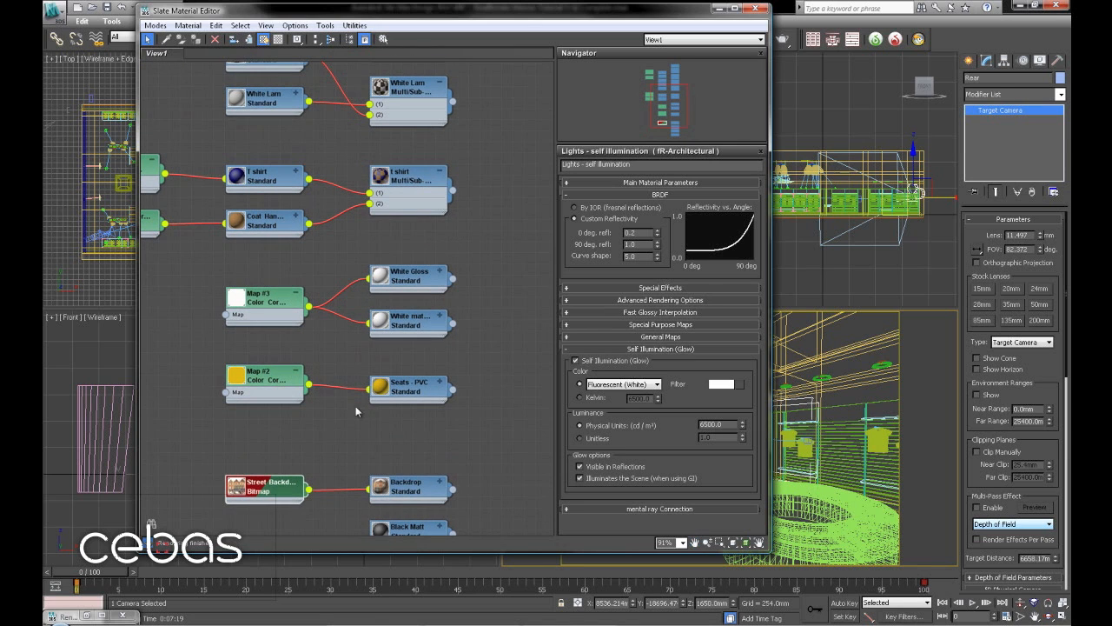
pyautogui.moveTo(422, 393); pyautogui.dragTo(421, 372)
pyautogui.moveTo(441, 381); pyautogui.dragTo(469, 283, button='middle')
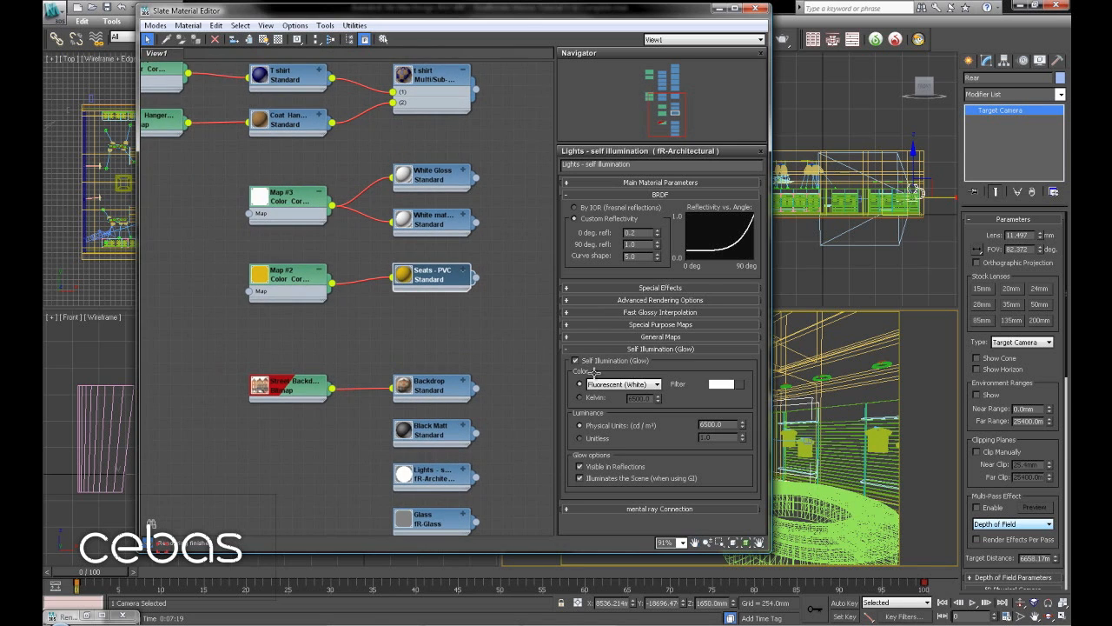
# Step: Select a seat cushion in the camera view and change the Seats - PVC material to fR-Architectural
pyautogui.click(857, 531)
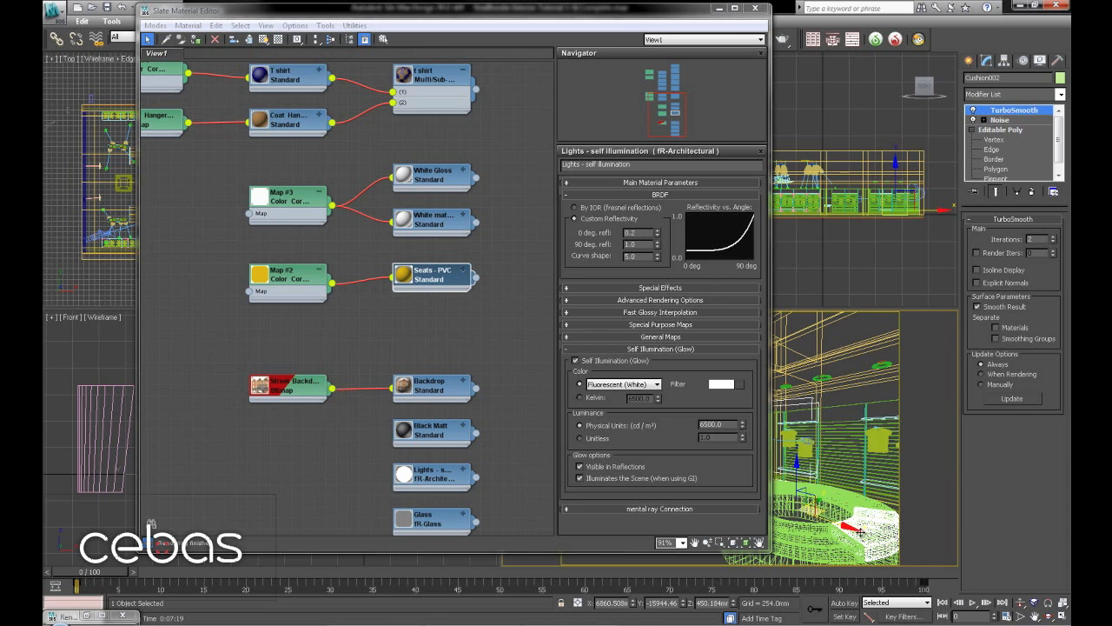
pyautogui.click(438, 283)
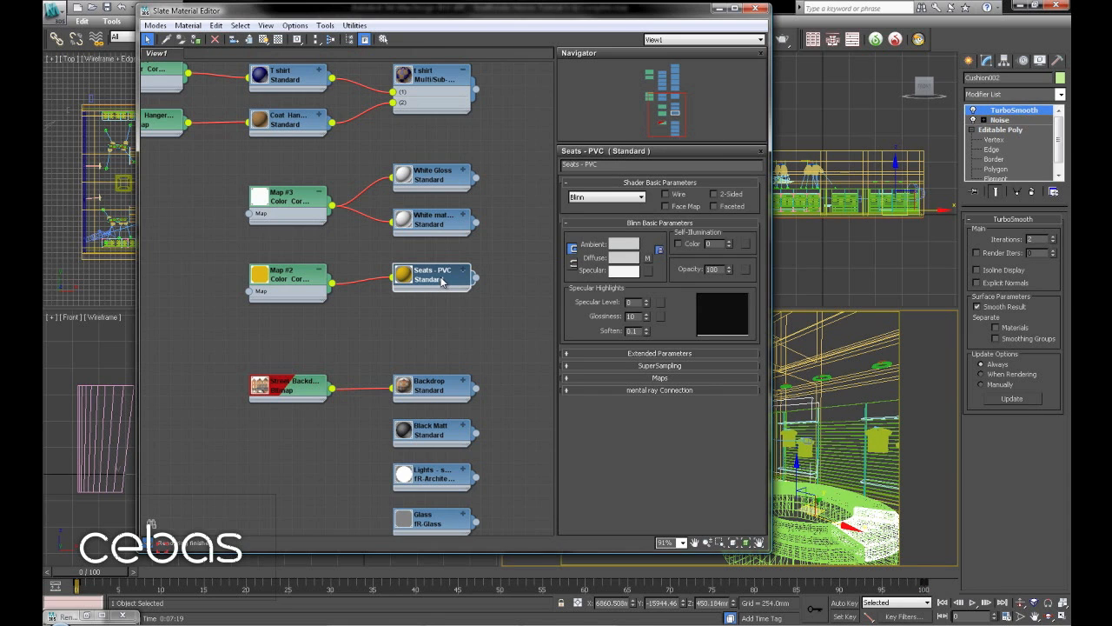
pyautogui.rightClick(440, 276)
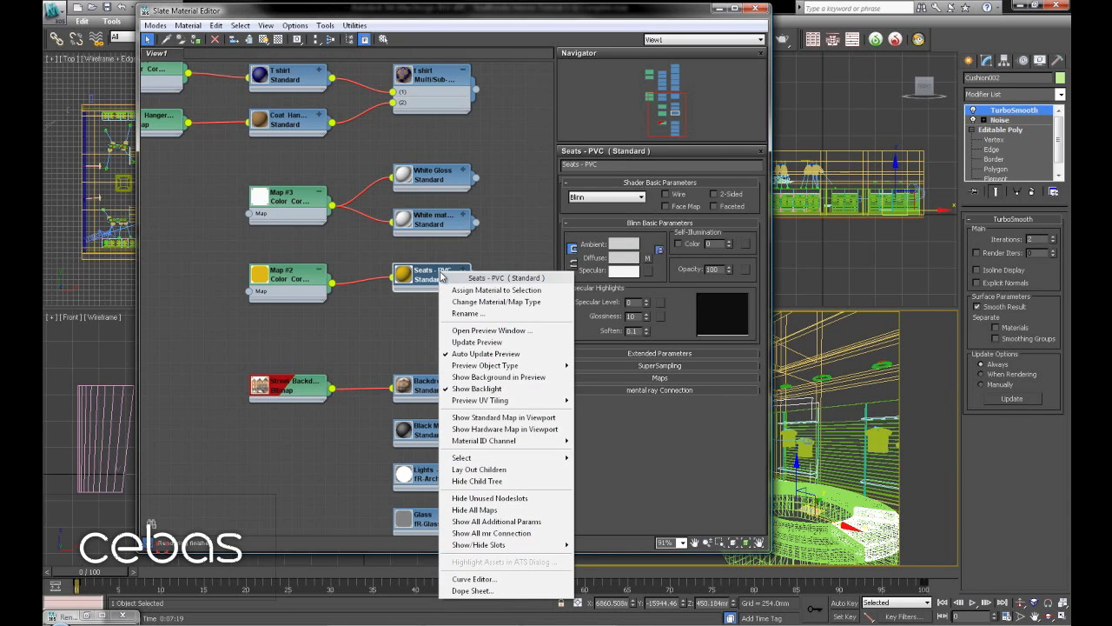
pyautogui.click(492, 305)
pyautogui.doubleClick(477, 250)
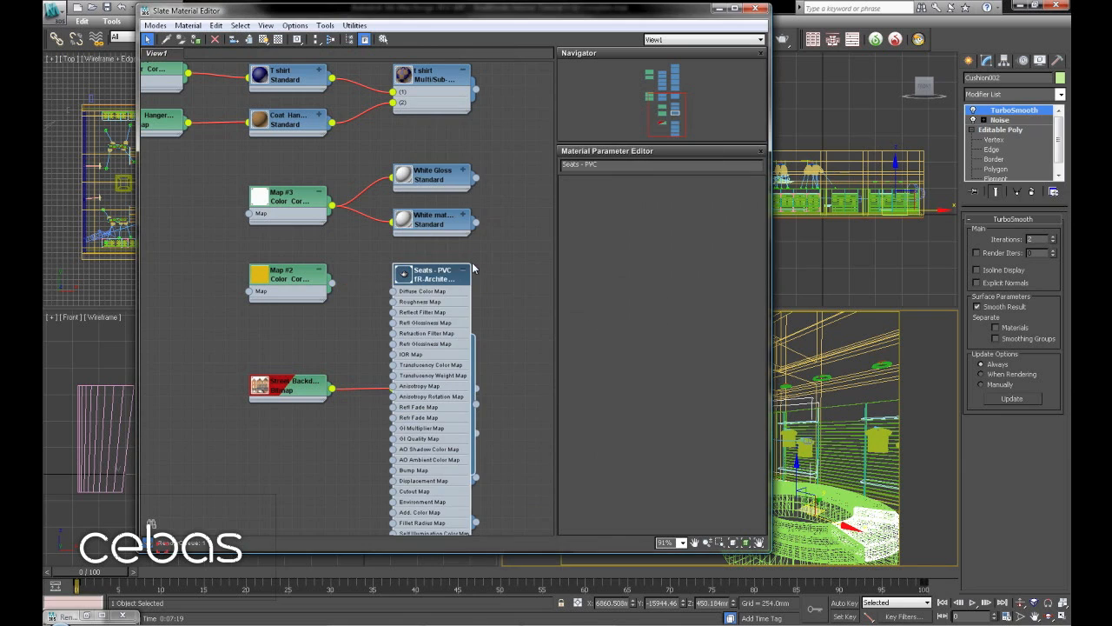
# Step: Connect Map #2 to the Diffuse Color Map of Seats - PVC, then collapse the node and open its parameters
pyautogui.moveTo(394, 291)
pyautogui.mouseDown()
pyautogui.moveTo(400, 304)
pyautogui.moveTo(394, 291)
pyautogui.mouseUp()
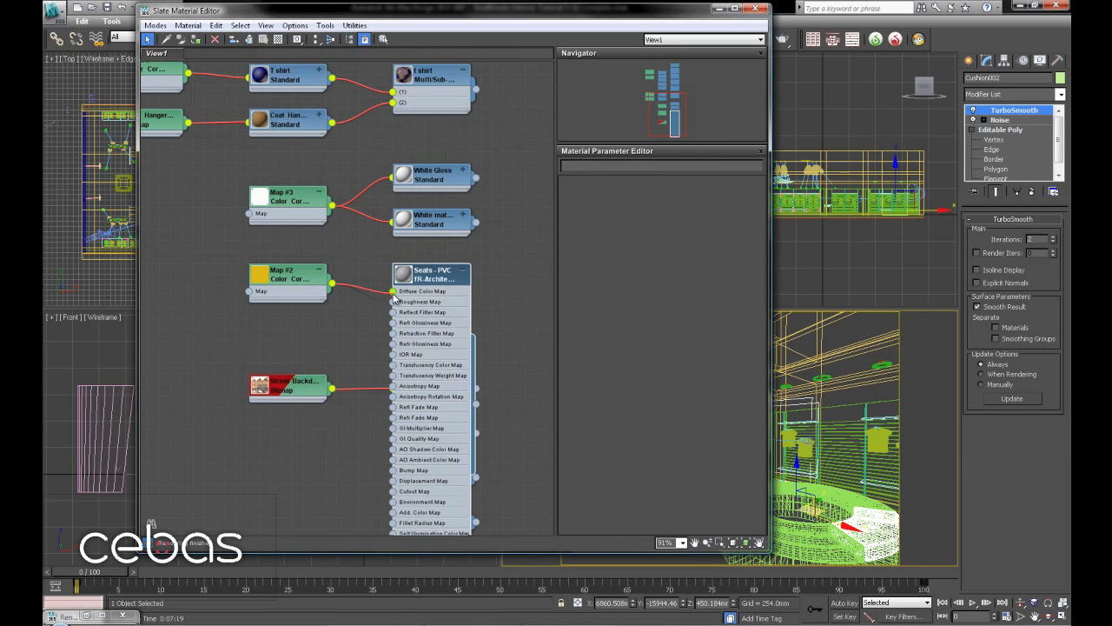
pyautogui.click(463, 270)
pyautogui.doubleClick(449, 278)
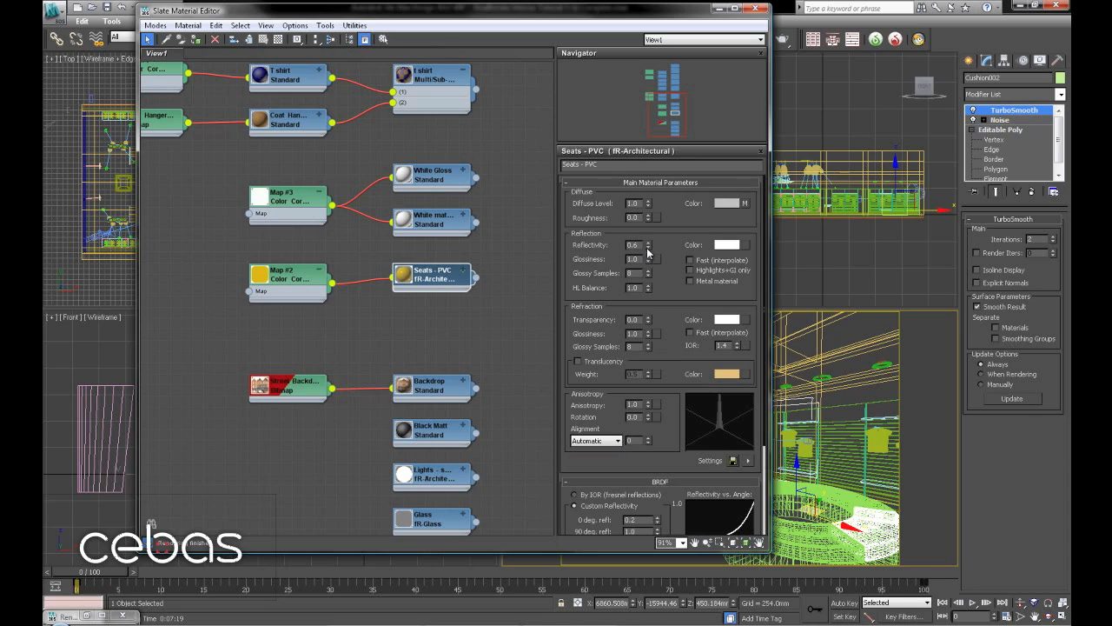
# Step: Set the Seats - PVC material's roughness to 0.25, reflectivity to 0.1 and reflection glossiness to 0.25
pyautogui.moveTo(640, 246); pyautogui.dragTo(574, 239)
pyautogui.press('Return')
pyautogui.write('0.25')
pyautogui.press('Return')
pyautogui.click(665, 279)
pyautogui.doubleClick(635, 258)
pyautogui.write('0.25')
pyautogui.press('Return')
# Step: Enlarge the Seats - PVC preview, set reflection glossiness to 0.5 and enable Highlights+GI only
pyautogui.doubleClick(403, 277)
pyautogui.moveTo(440, 283); pyautogui.dragTo(430, 273)
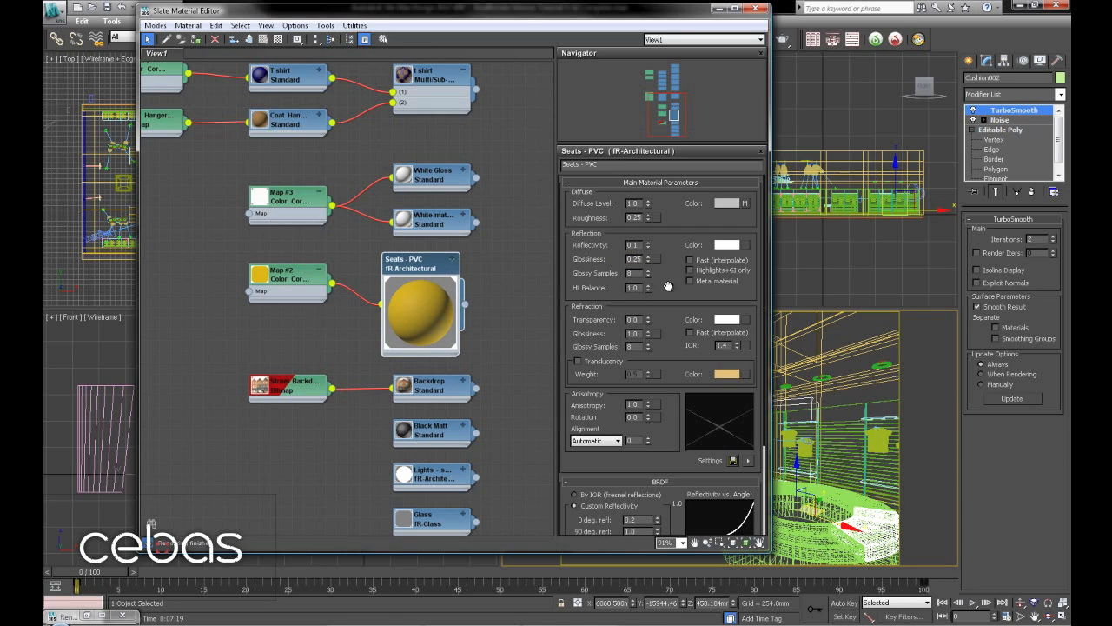
pyautogui.doubleClick(634, 259)
pyautogui.moveTo(436, 263)
pyautogui.mouseDown()
pyautogui.moveTo(455, 263)
pyautogui.moveTo(448, 275)
pyautogui.mouseUp()
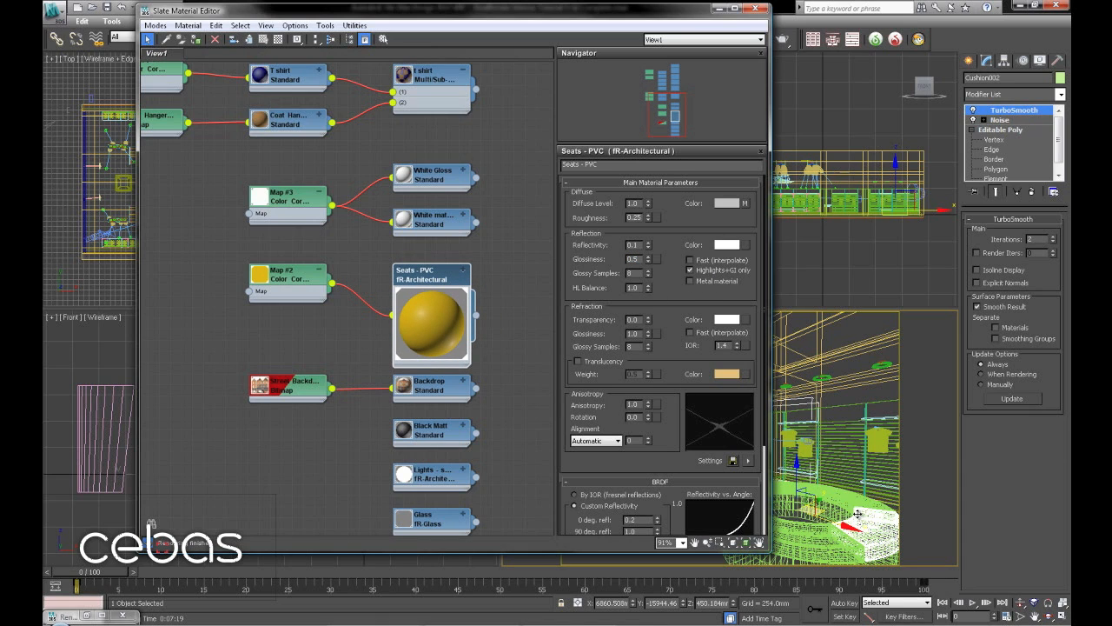
# Step: Collapse the Map #2 node and the Seats - PVC preview, and move both nodes down beside the Backdrop nodes
pyautogui.click(302, 281)
pyautogui.moveTo(302, 282); pyautogui.dragTo(315, 317)
pyautogui.moveTo(431, 278); pyautogui.dragTo(437, 334)
pyautogui.doubleClick(424, 288)
# Step: Change the White matt - Walls material from Standard to fR-Architectural, with Map #3 feeding its diffuse color
pyautogui.moveTo(441, 271); pyautogui.dragTo(422, 328, button='middle')
pyautogui.doubleClick(421, 283)
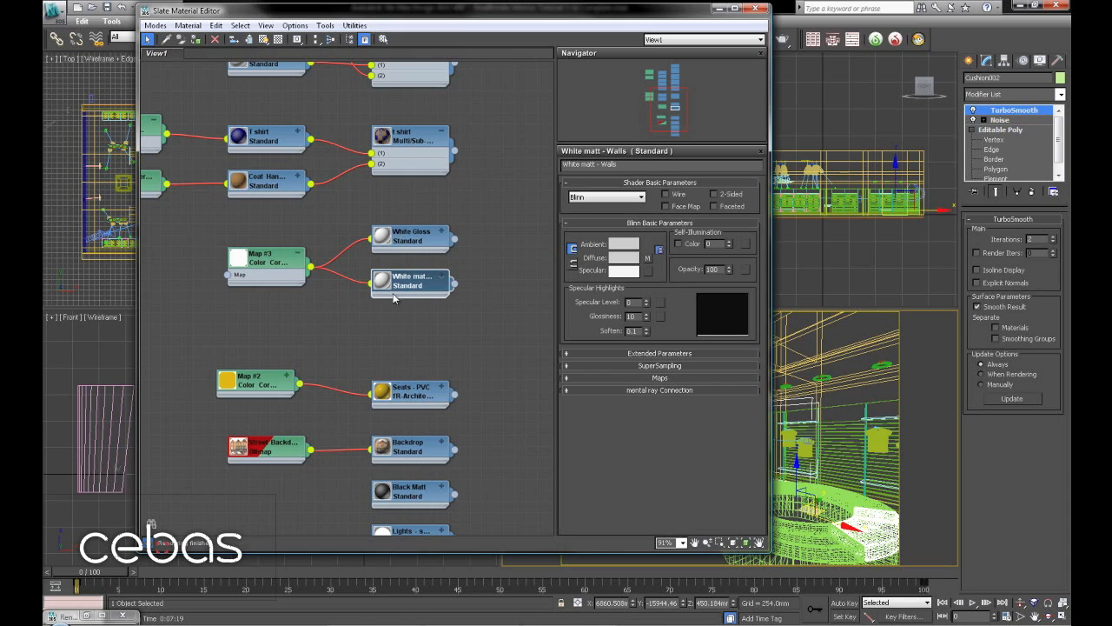
pyautogui.click(441, 276)
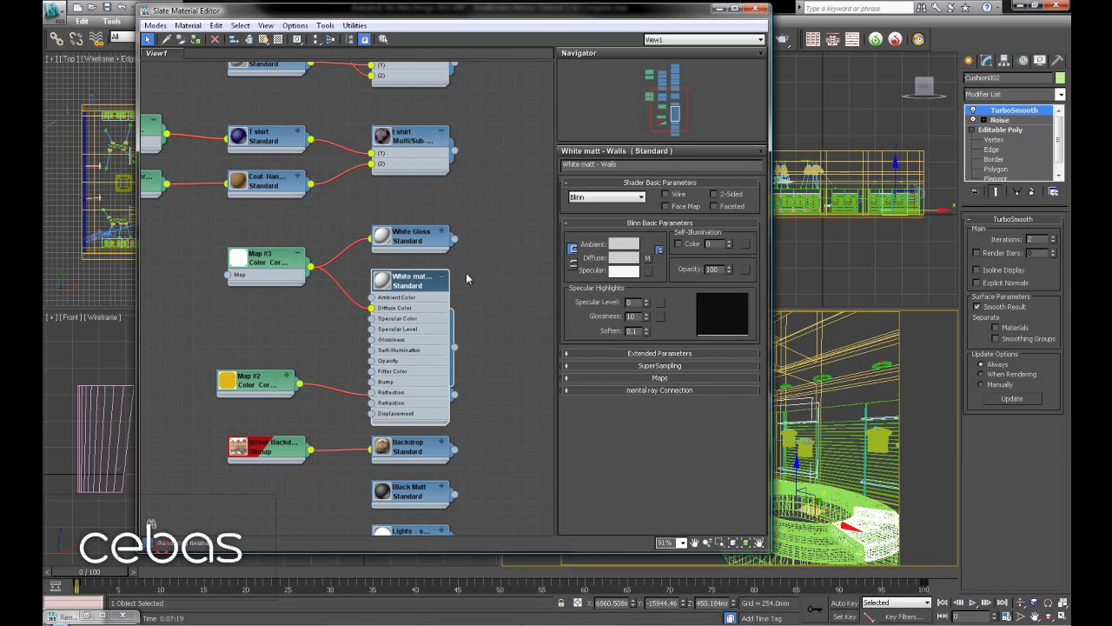
pyautogui.rightClick(409, 283)
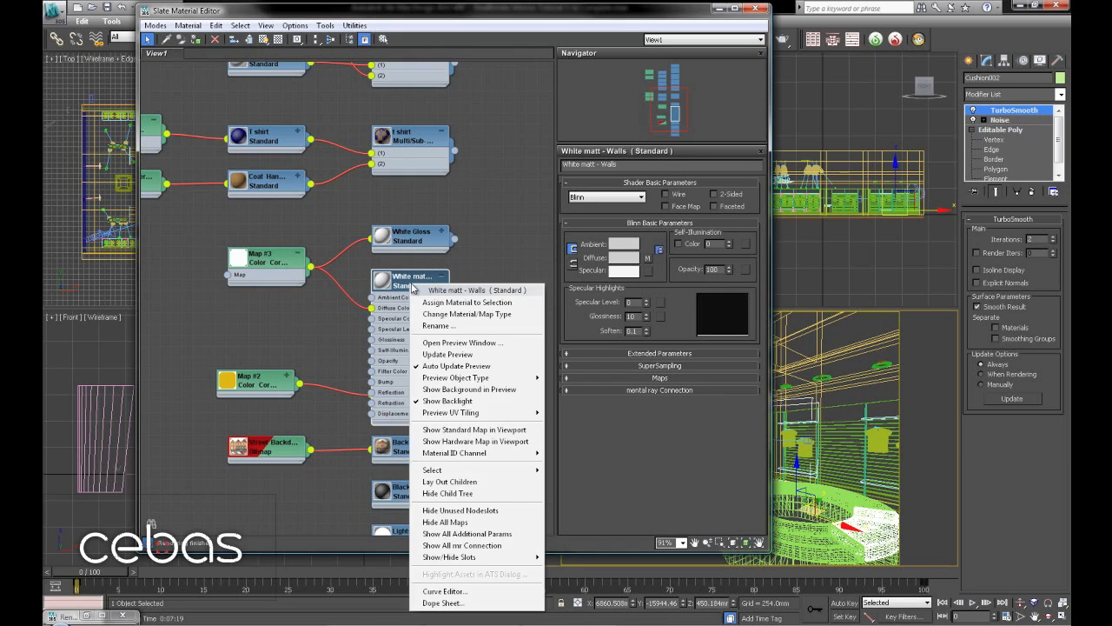
pyautogui.click(455, 313)
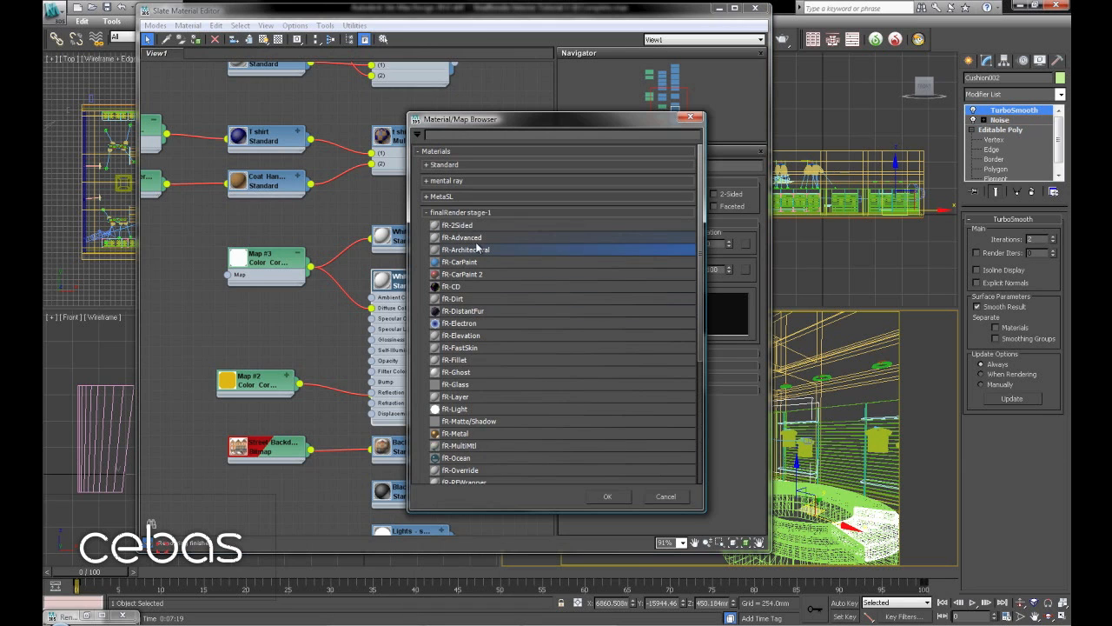
pyautogui.doubleClick(476, 249)
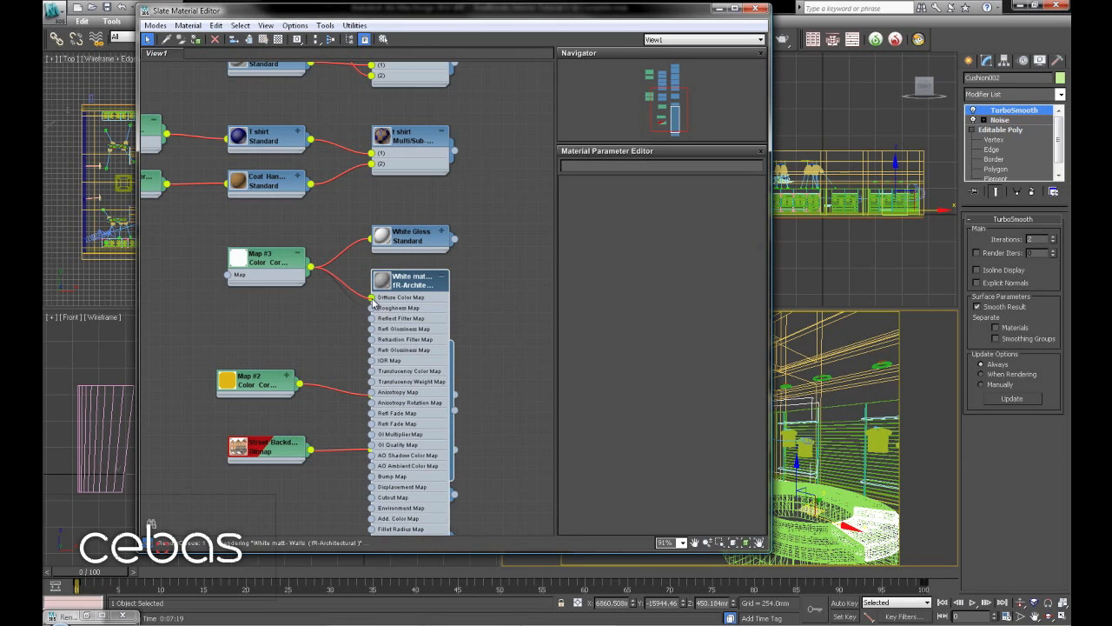
# Step: Collapse the White matt - Walls node, adjust the material's reflectivity and roughness, and enable Highlights+GI only
pyautogui.click(442, 277)
pyautogui.moveTo(426, 288); pyautogui.dragTo(425, 310)
pyautogui.doubleClick(425, 310)
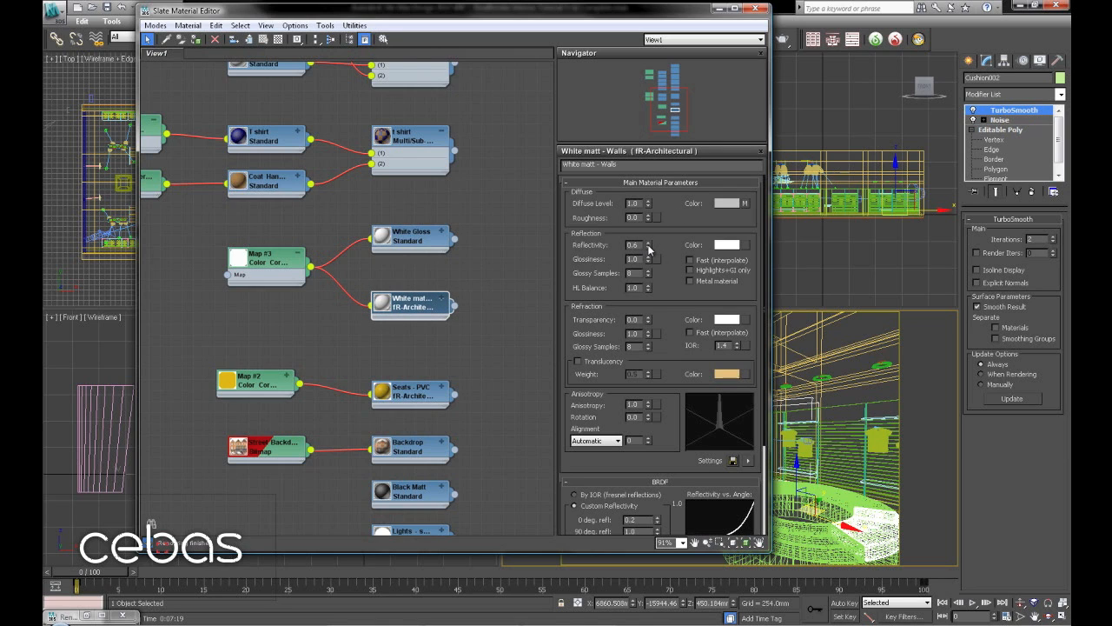
pyautogui.rightClick(648, 247)
pyautogui.moveTo(640, 245); pyautogui.dragTo(560, 243)
pyautogui.press('Return')
pyautogui.click(718, 273)
pyautogui.doubleClick(640, 217)
# Step: Move the White matt - Walls, White Gloss and Map #3 nodes down closer to the Seats - PVC nodes
pyautogui.moveTo(426, 307); pyautogui.dragTo(426, 335)
pyautogui.click(417, 238)
pyautogui.moveTo(417, 238); pyautogui.dragTo(417, 284)
pyautogui.moveTo(277, 269); pyautogui.dragTo(266, 313)
# Step: Change the White Gloss material from Standard to fR-Architectural
pyautogui.rightClick(424, 283)
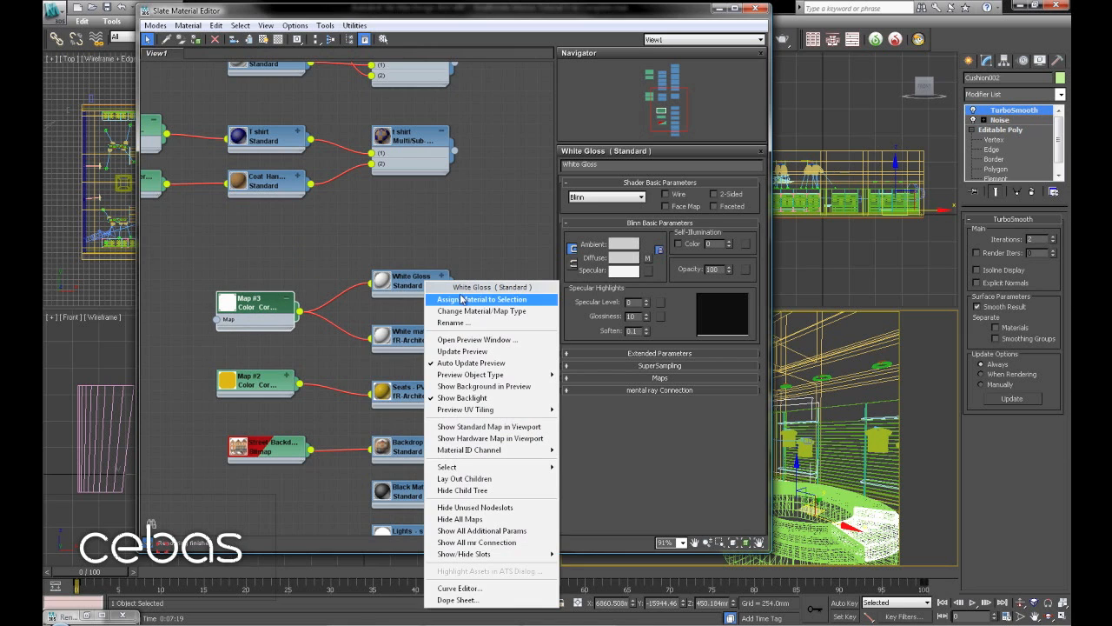
pyautogui.click(470, 311)
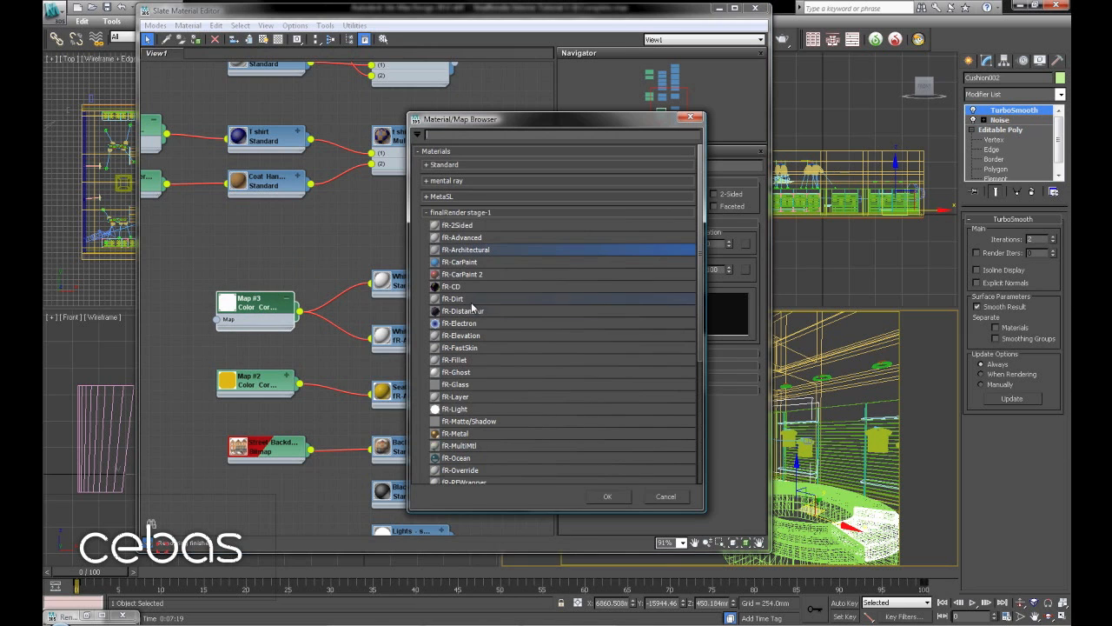
pyautogui.doubleClick(475, 251)
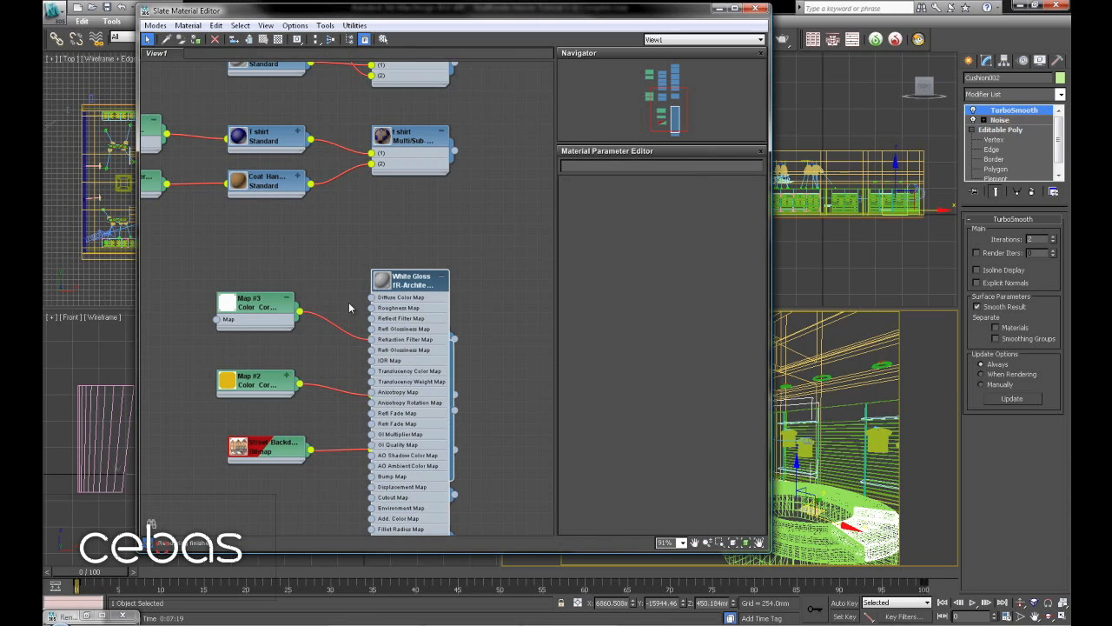
# Step: Reconnect Map #3 to White Gloss's diffuse color, collapse the node and set its reflection glossiness to 0.85
pyautogui.moveTo(304, 314); pyautogui.dragTo(427, 272)
pyautogui.click(443, 277)
pyautogui.doubleClick(420, 271)
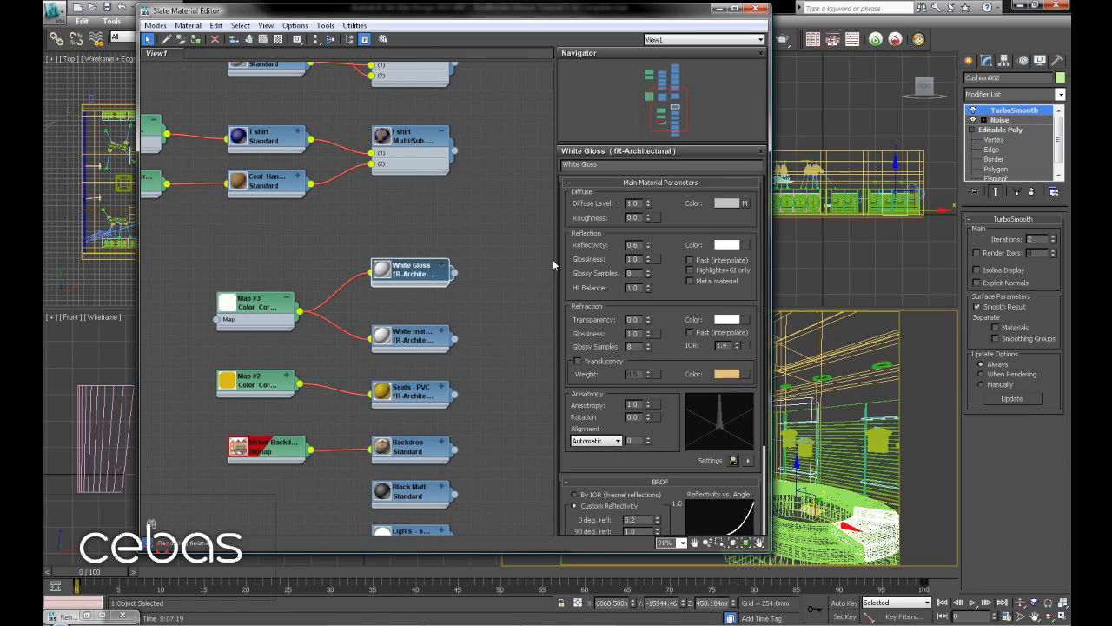
pyautogui.write('0.85')
pyautogui.press('Return')
pyautogui.moveTo(421, 272); pyautogui.dragTo(420, 294)
# Step: Examine the t shirt material tree with its T shirt and Coat Hanger sub-materials and their maps
pyautogui.moveTo(407, 241); pyautogui.dragTo(488, 329, button='middle')
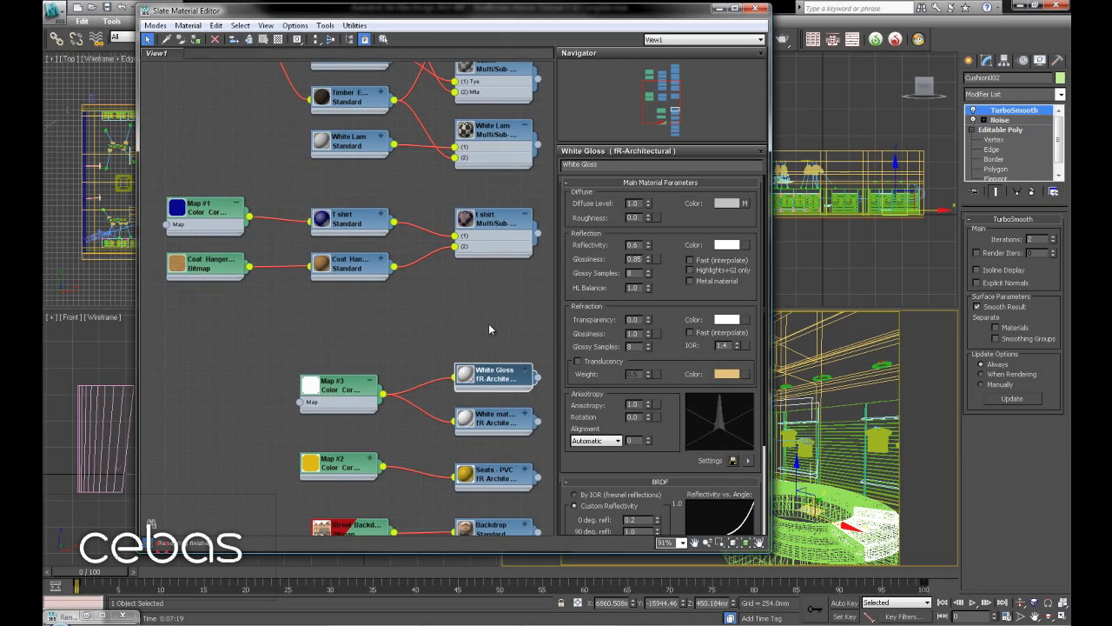
pyautogui.click(500, 247)
pyautogui.moveTo(695, 16); pyautogui.dragTo(620, 19)
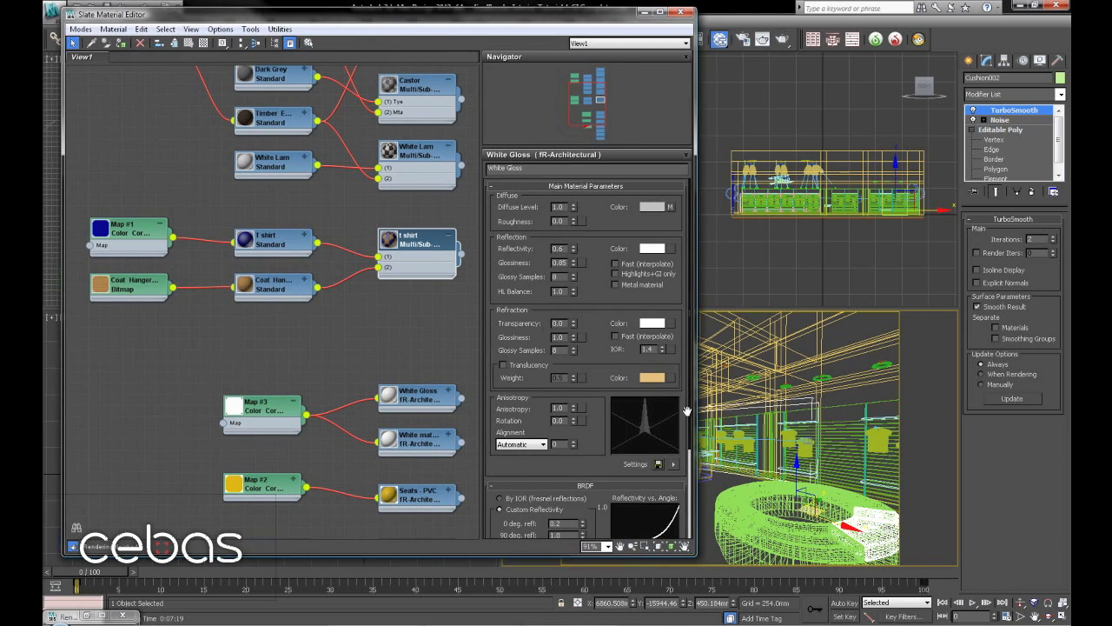
pyautogui.click(131, 288)
pyautogui.click(276, 294)
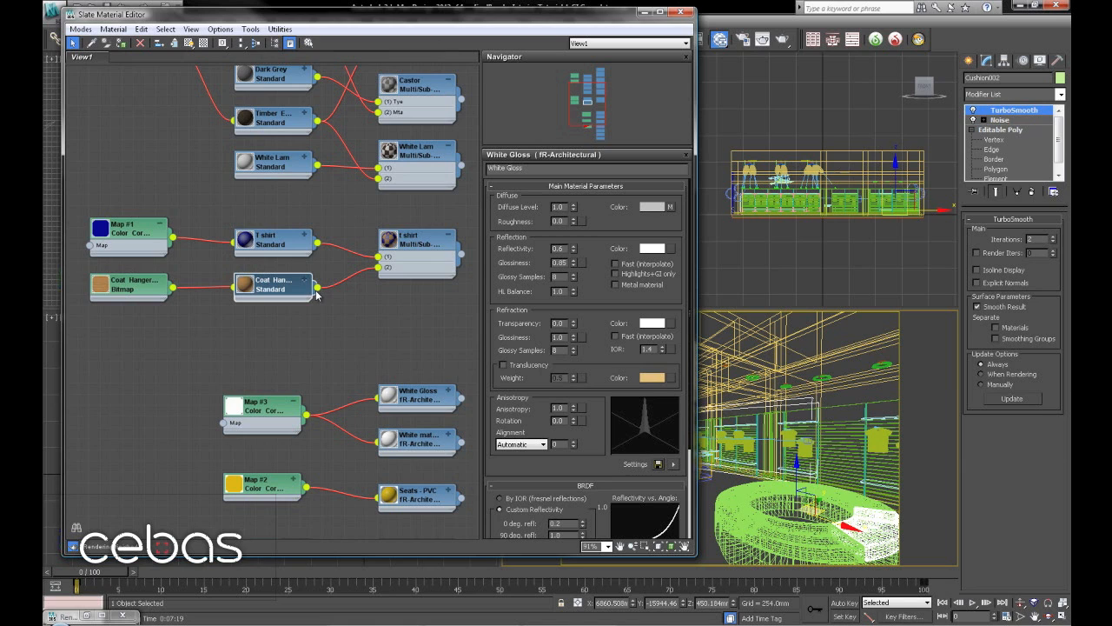
pyautogui.click(433, 245)
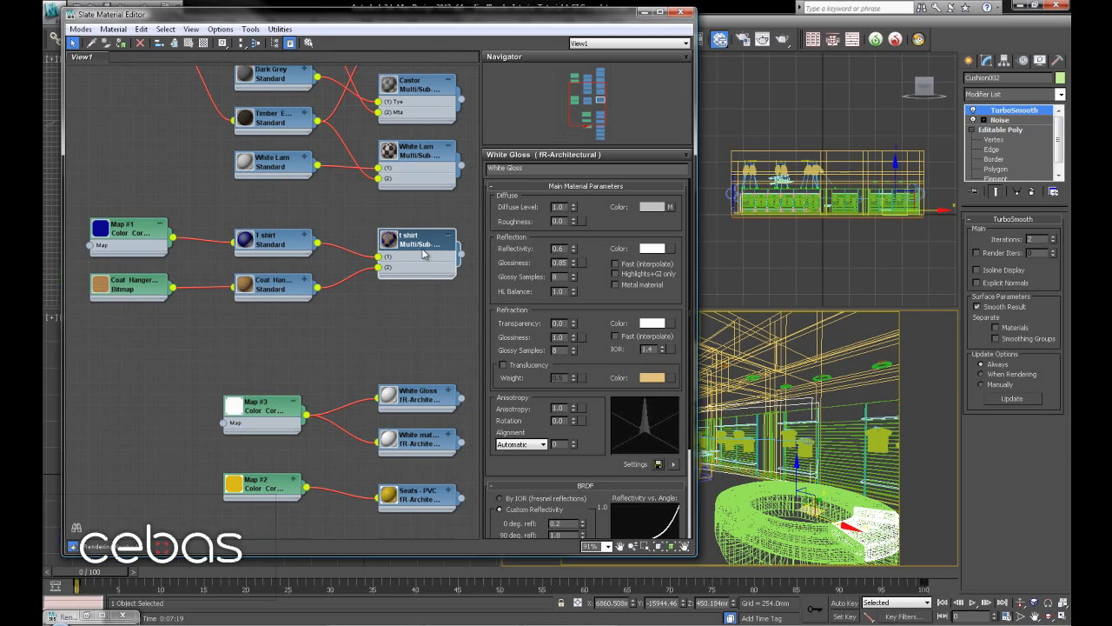
pyautogui.click(289, 245)
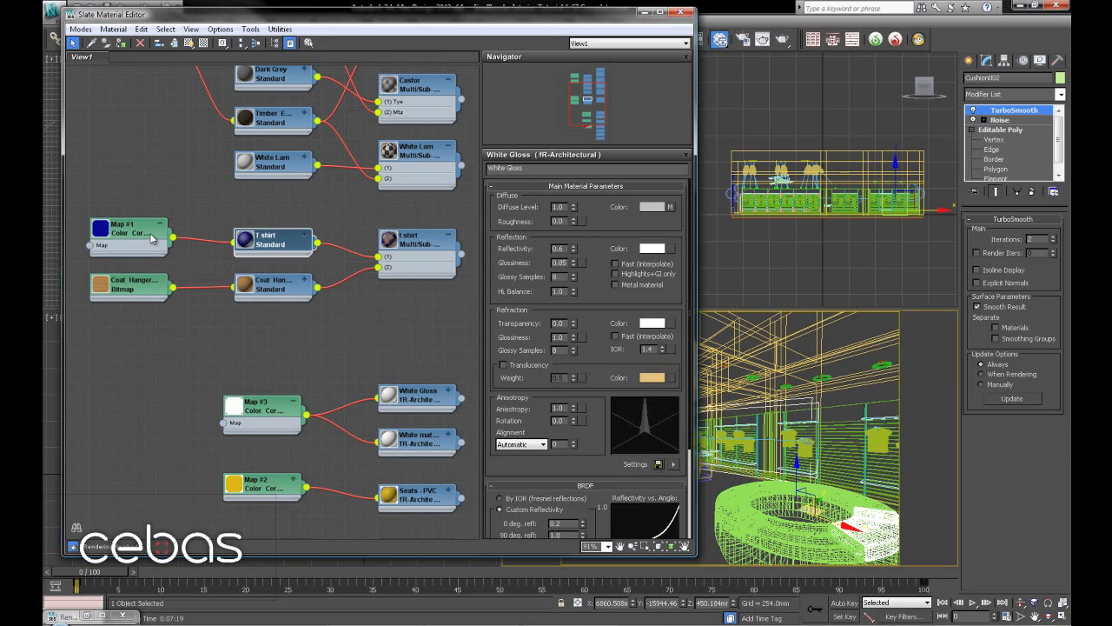
# Step: Move the Map #1 Color Correction node farther from the T shirt material and raise the collapsed T shirt node level with it
pyautogui.moveTo(241, 320); pyautogui.dragTo(352, 388, button='middle')
pyautogui.moveTo(258, 305); pyautogui.dragTo(182, 279)
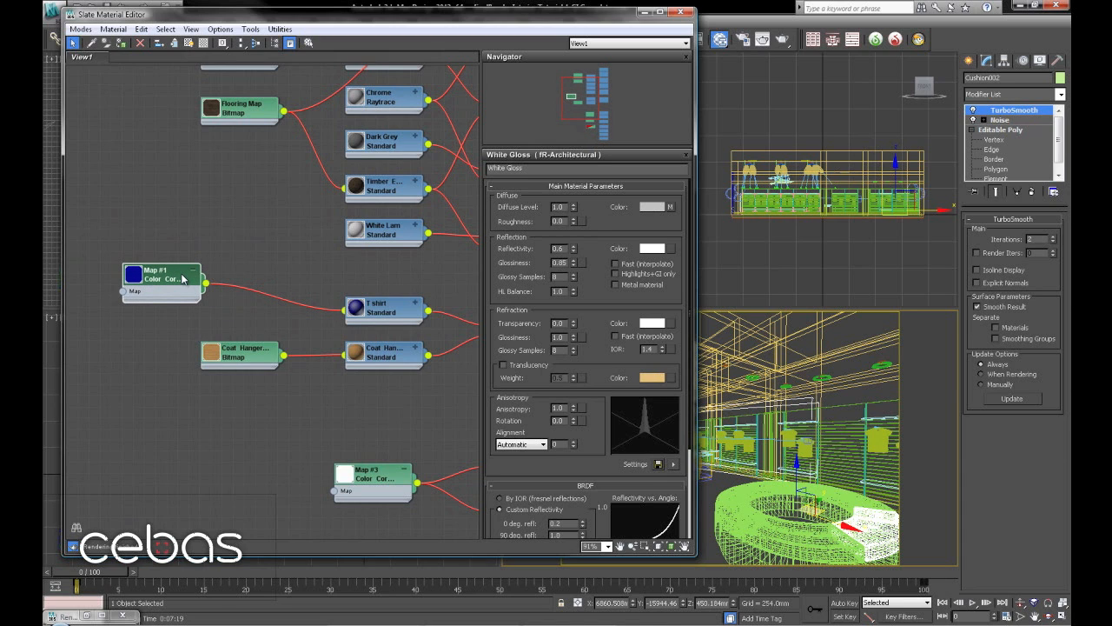
pyautogui.moveTo(397, 319); pyautogui.dragTo(399, 295)
pyautogui.click(418, 281)
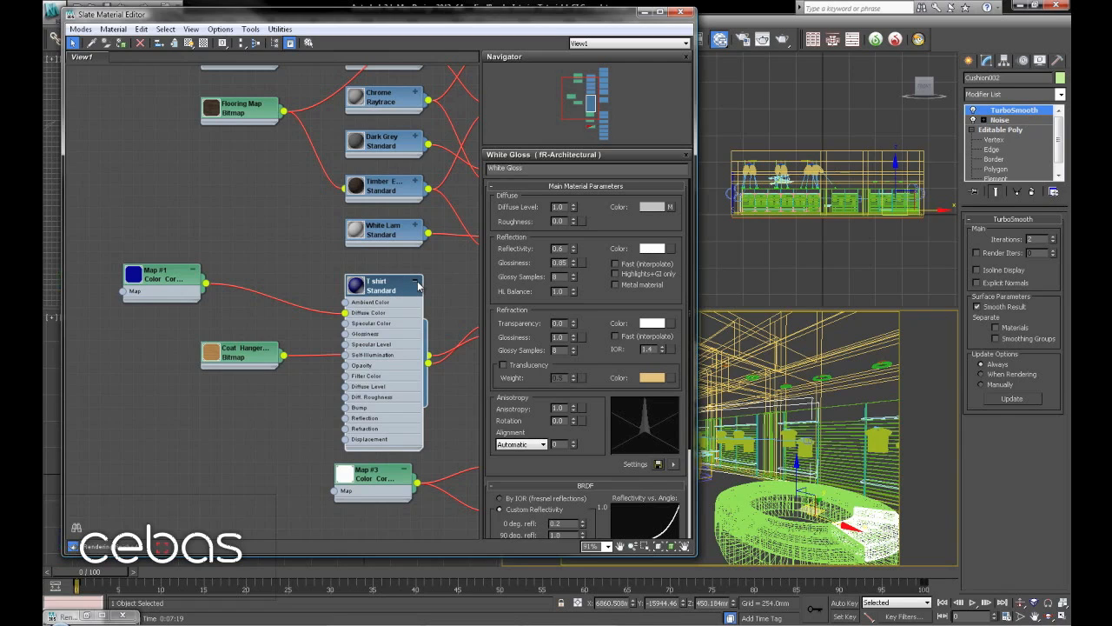
pyautogui.click(418, 283)
# Step: Insert an fR-Multi/Sub Map between Map #1 and the T shirt material, keeping the old map as a sub-map
pyautogui.rightClick(270, 289)
pyautogui.click(304, 308)
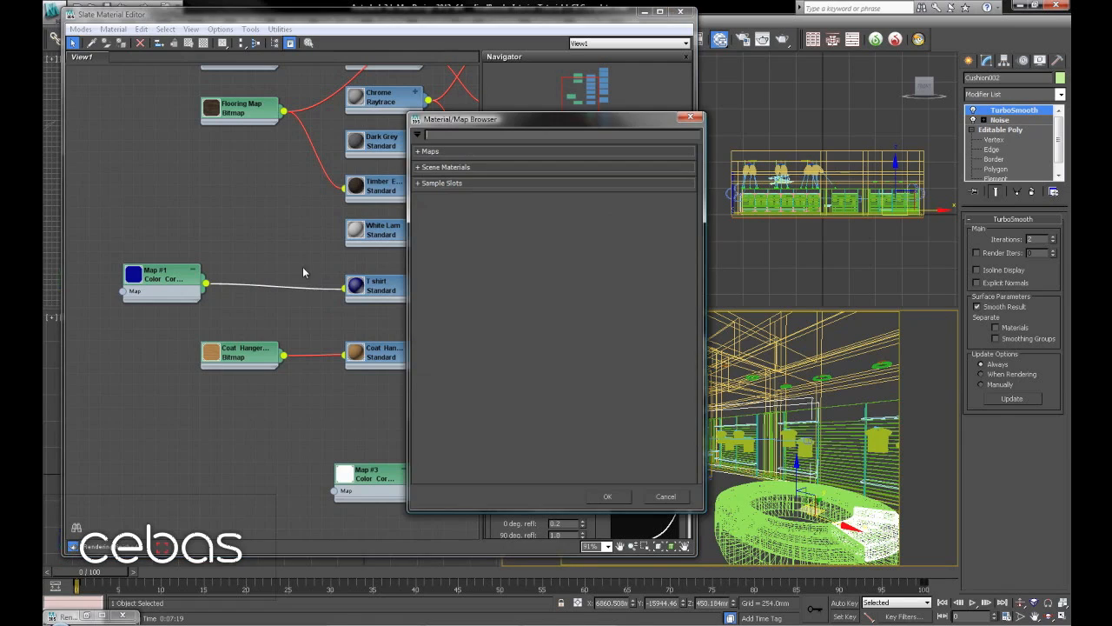
pyautogui.click(427, 152)
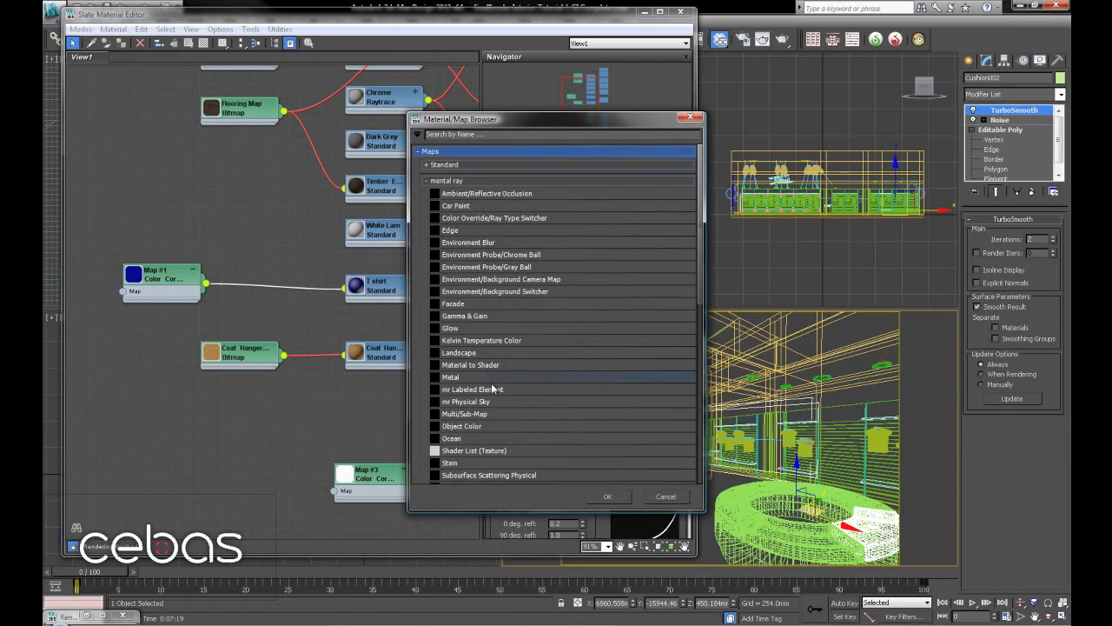
pyautogui.click(433, 181)
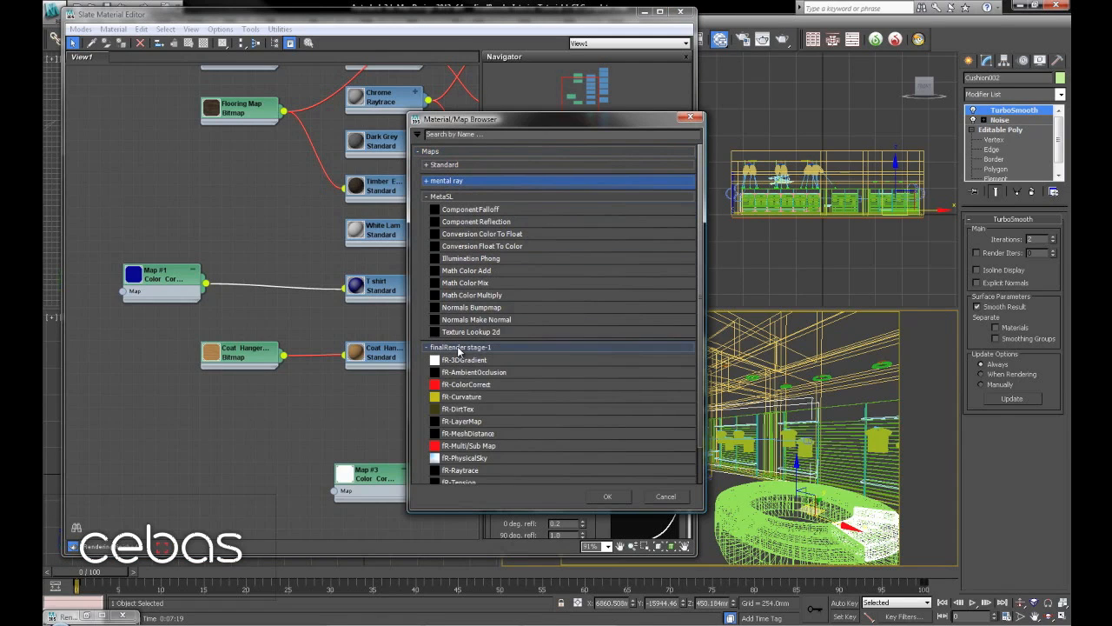
pyautogui.click(559, 446)
pyautogui.click(623, 495)
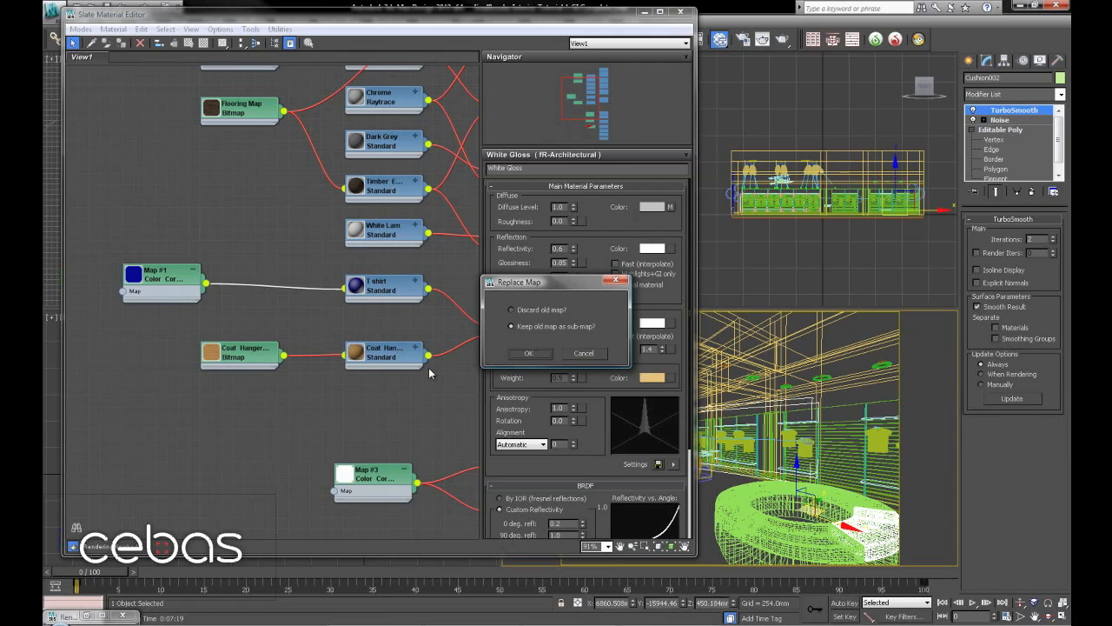
pyautogui.click(530, 354)
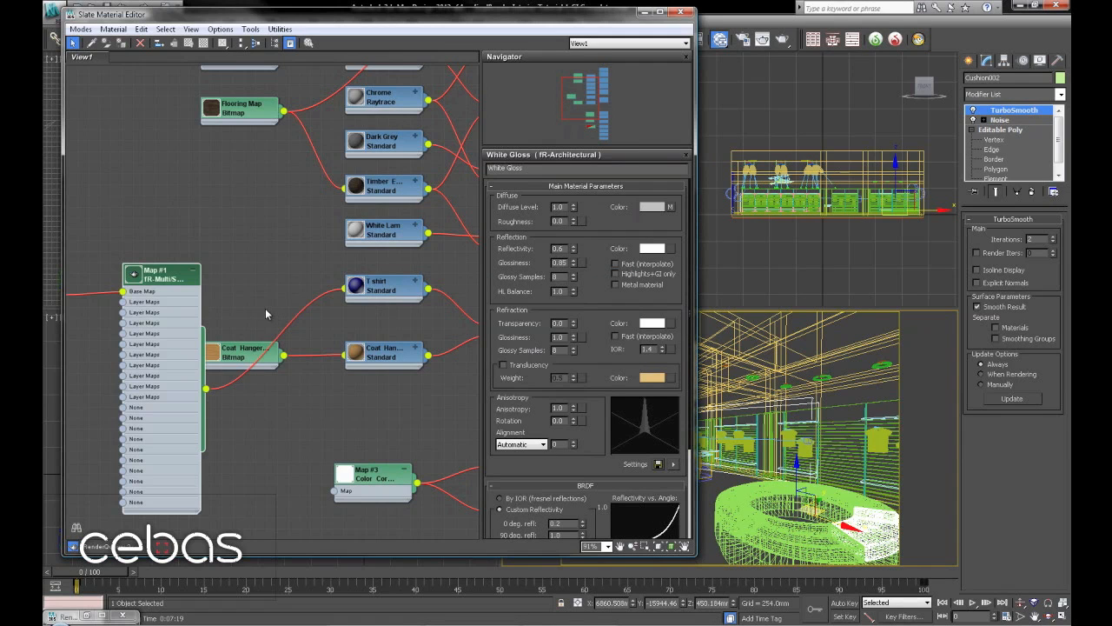
# Step: Collapse the fR-Multi/Sub Map node beside the T shirt material and place the t shirt tree above the other node groups
pyautogui.moveTo(189, 234); pyautogui.dragTo(252, 301)
pyautogui.click(224, 181)
pyautogui.scroll(-2, 223, 281)
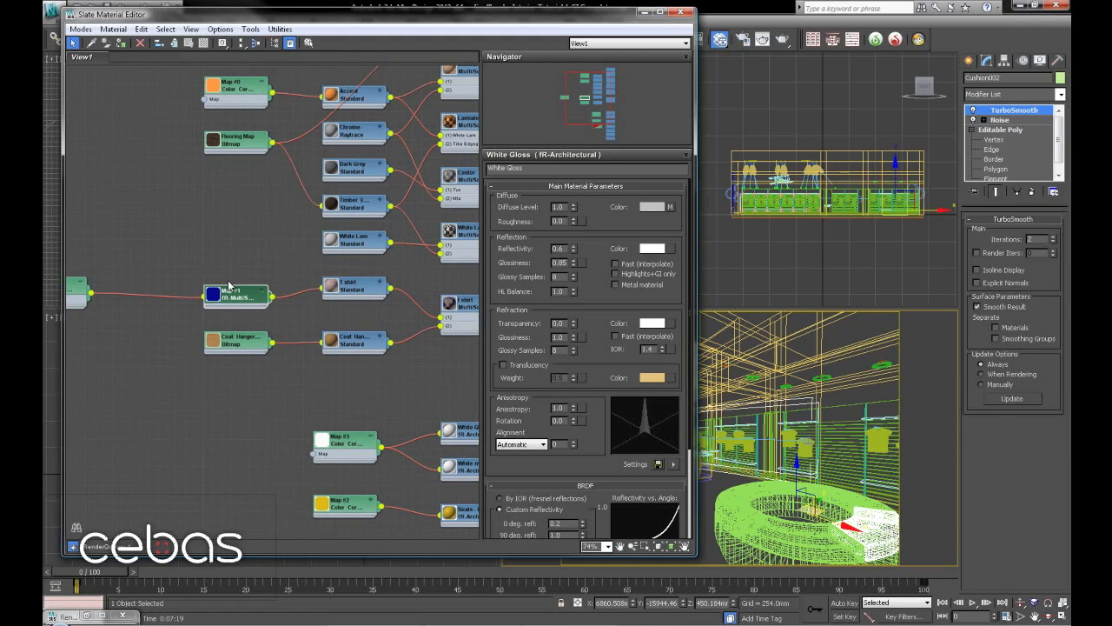
pyautogui.click(248, 48)
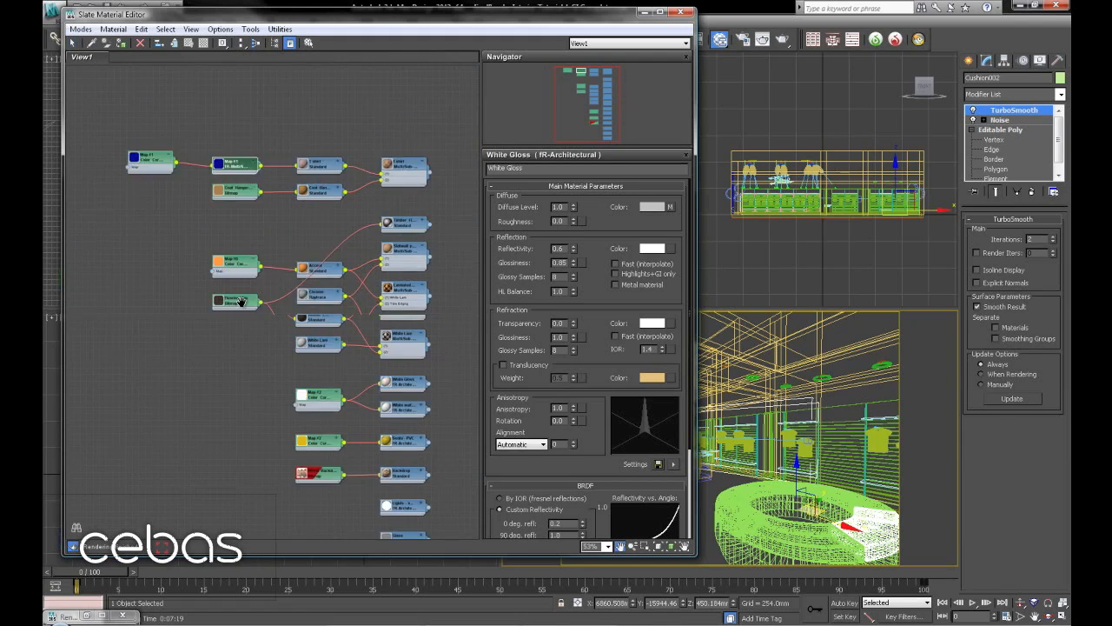
pyautogui.scroll(2, 231, 236)
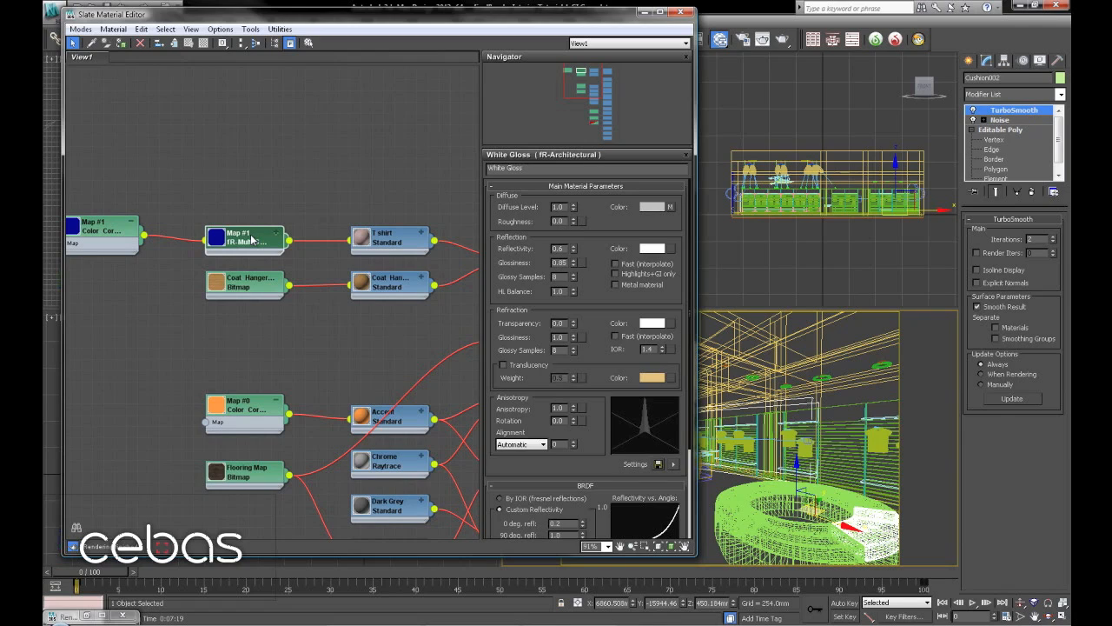
# Step: Set the fR-Multi/Sub Map to switch colors by Random and reduce its number of maps to 5
pyautogui.doubleClick(252, 240)
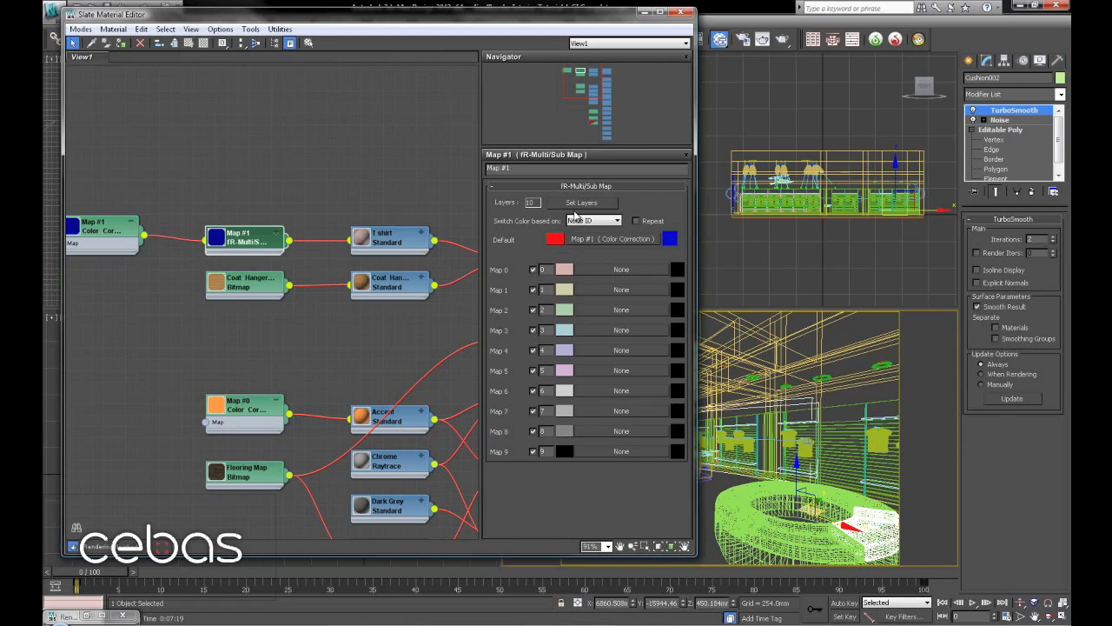
pyautogui.click(590, 222)
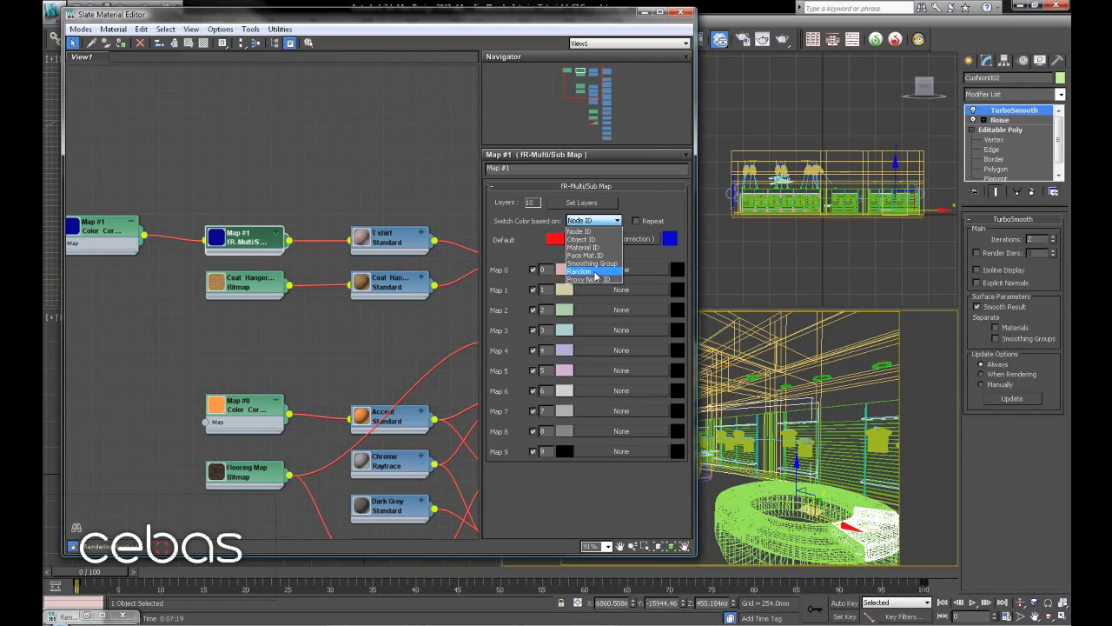
pyautogui.click(596, 273)
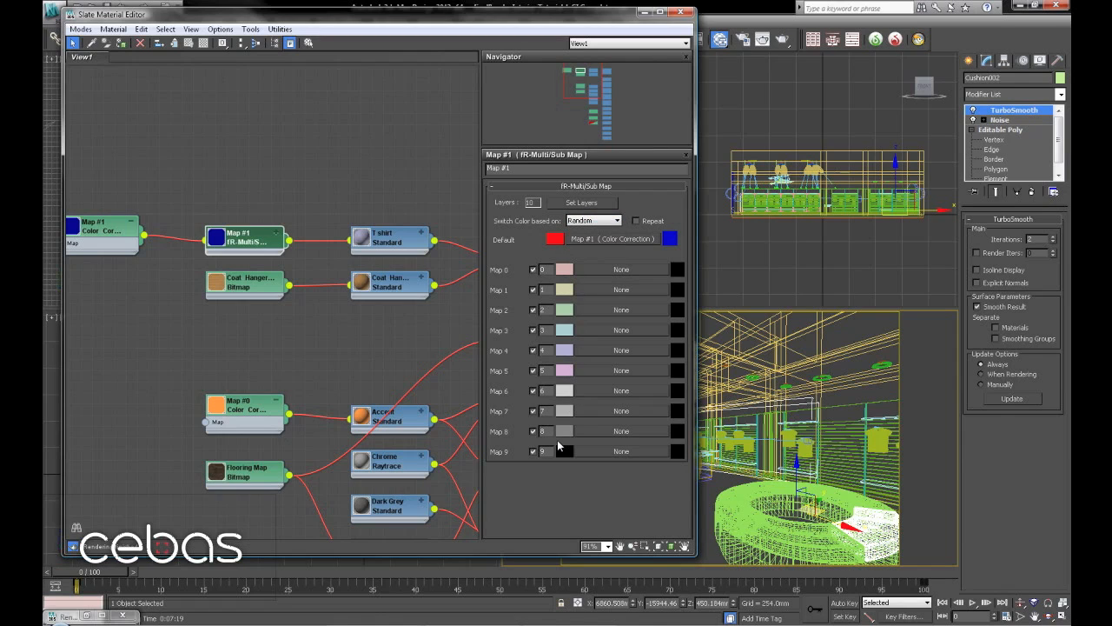
pyautogui.click(581, 203)
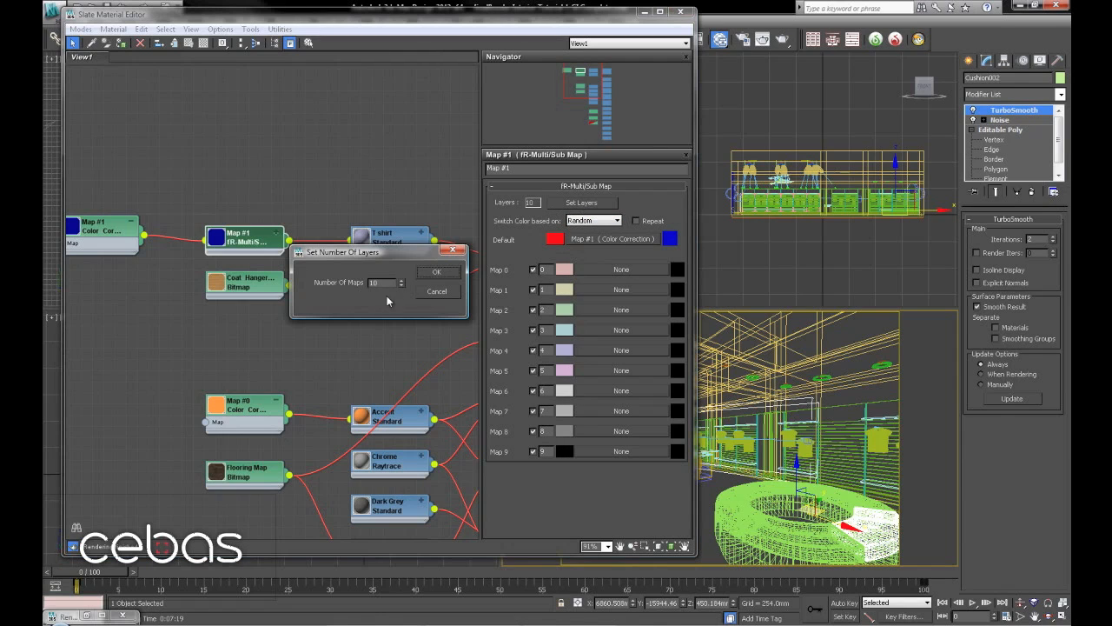
pyautogui.write('5')
pyautogui.click(436, 272)
# Step: Reduce the whiteness of the Map 0 and Map 1 colors to get a stronger red and an olive yellow
pyautogui.click(565, 271)
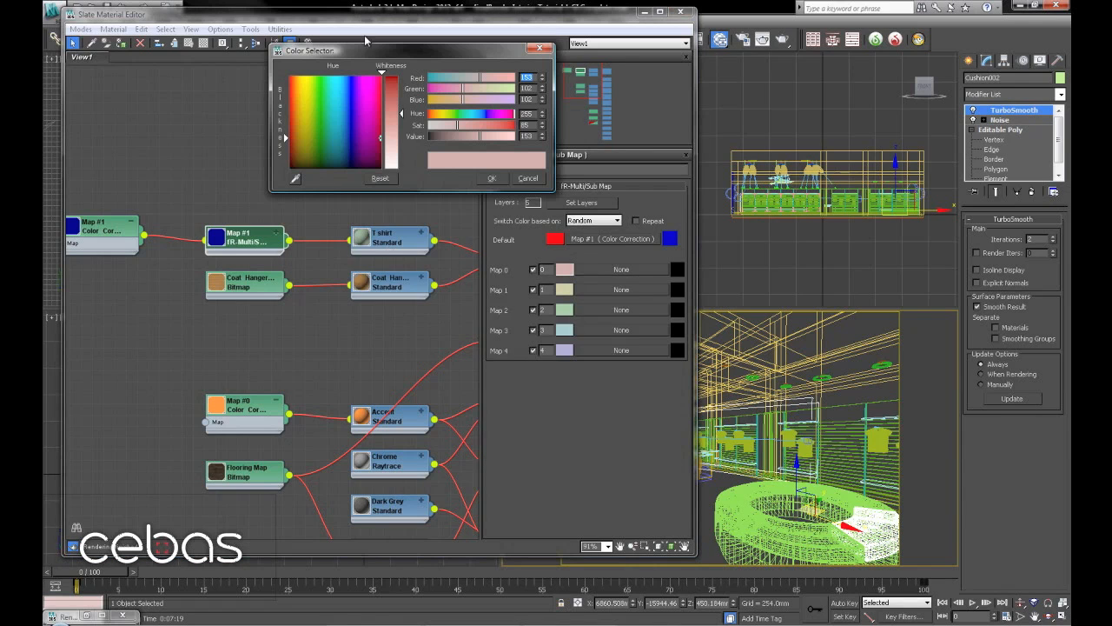
pyautogui.moveTo(389, 90); pyautogui.dragTo(390, 113)
pyautogui.click(492, 178)
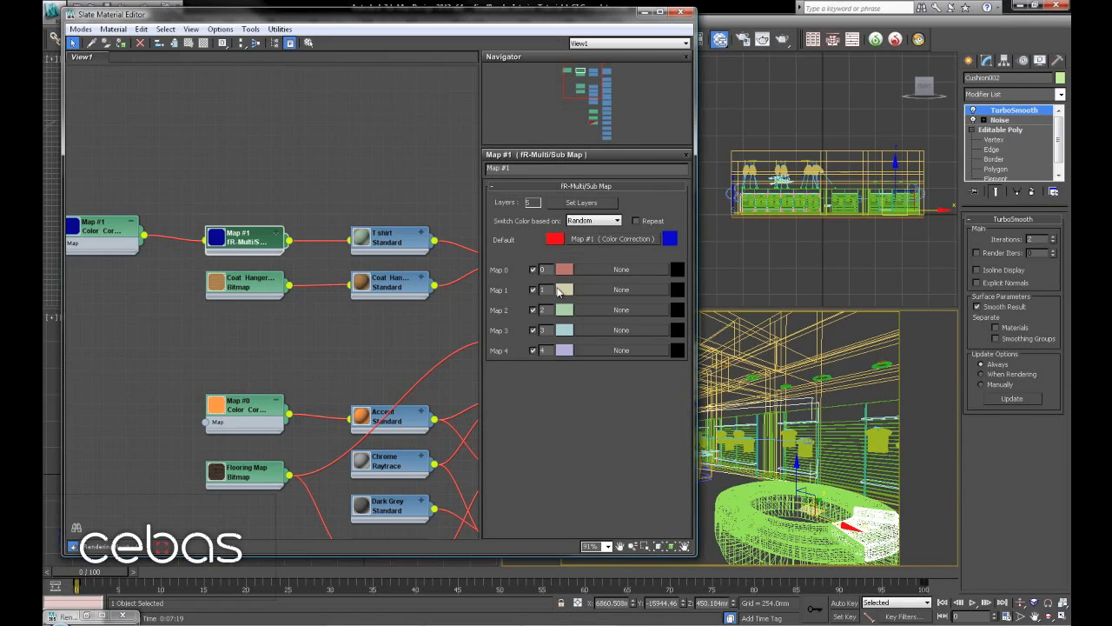
pyautogui.click(568, 293)
pyautogui.moveTo(396, 111); pyautogui.dragTo(397, 81)
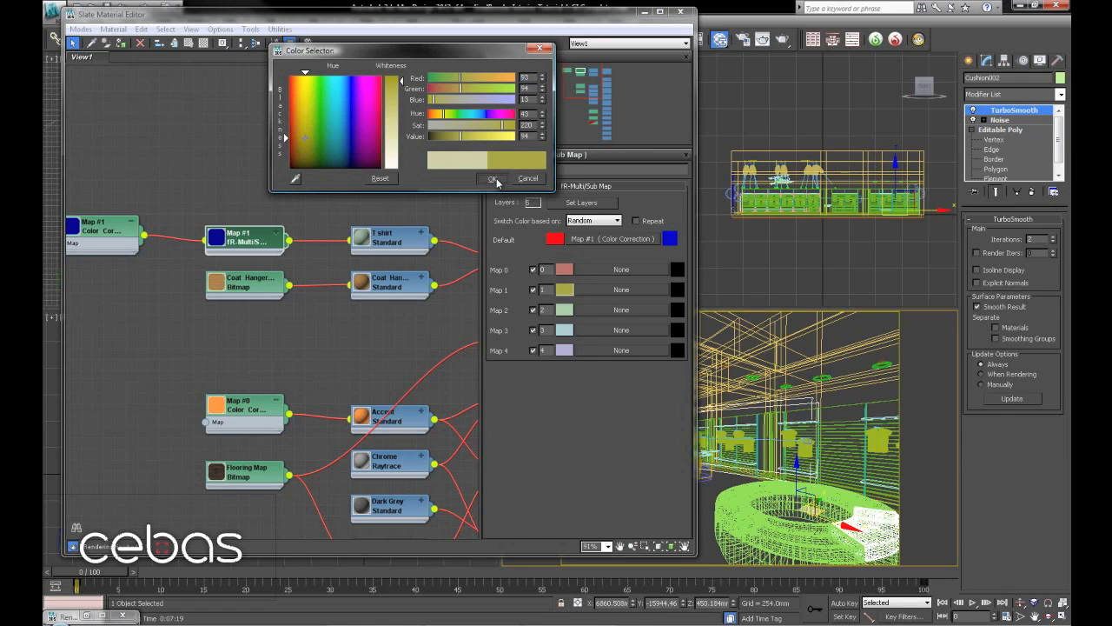
pyautogui.click(493, 178)
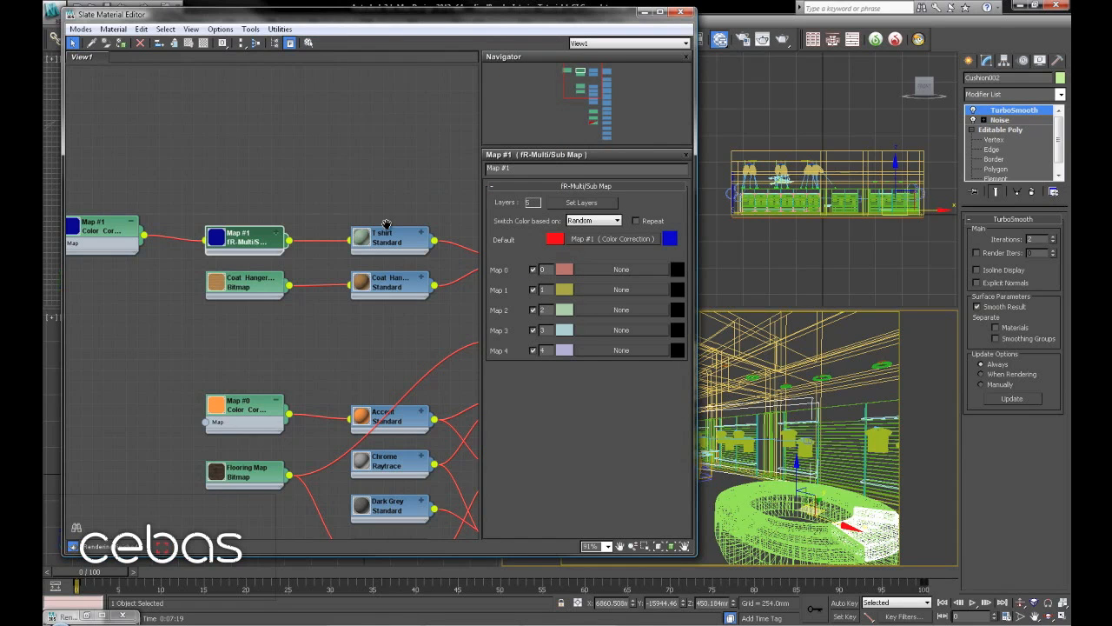
# Step: Move the White Gloss, White matt, Seats - PVC and remaining lower nodes well below the timber and laminate group
pyautogui.scroll(-3, 387, 225)
pyautogui.moveTo(388, 272); pyautogui.dragTo(279, 201, button='middle')
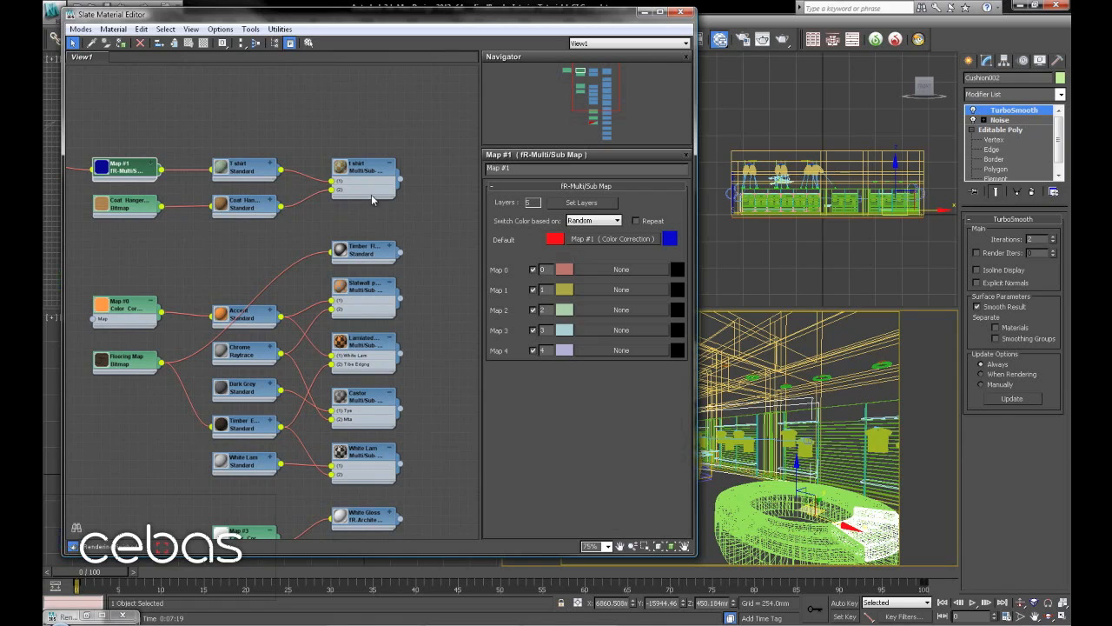
pyautogui.scroll(-2, 375, 199)
pyautogui.moveTo(385, 263); pyautogui.dragTo(375, 169, button='middle')
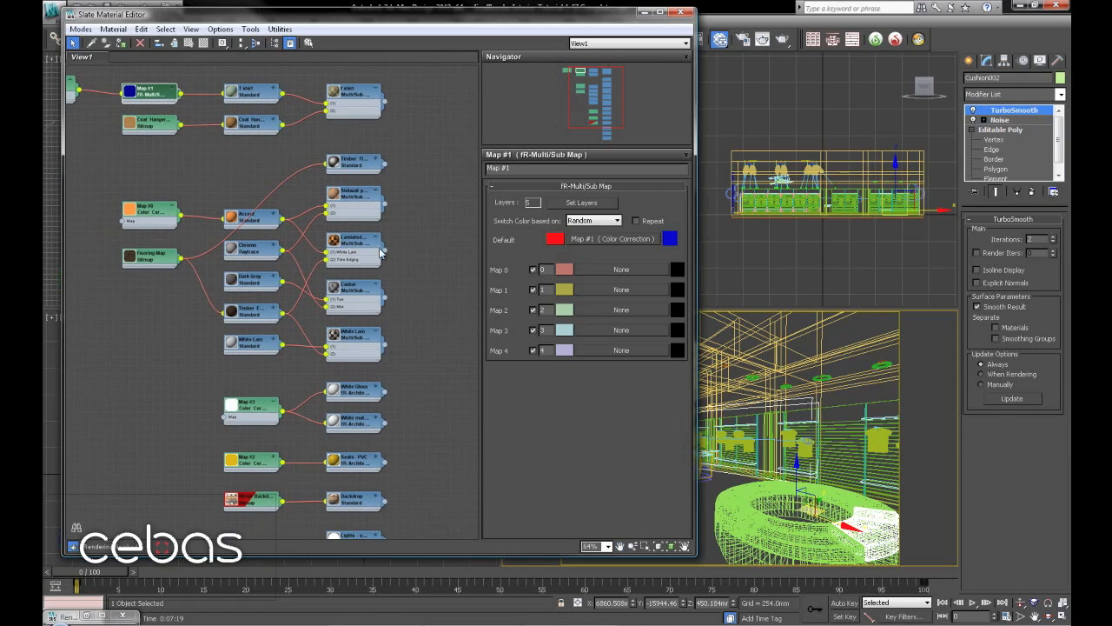
pyautogui.moveTo(411, 380); pyautogui.dragTo(175, 463)
pyautogui.scroll(-10, 305, 371)
pyautogui.moveTo(306, 370); pyautogui.dragTo(337, 332, button='middle')
pyautogui.moveTo(339, 347); pyautogui.dragTo(198, 454)
pyautogui.moveTo(301, 369); pyautogui.dragTo(269, 457)
# Step: Move the whole t shirt tree down to sit just above the White Gloss nodes
pyautogui.moveTo(340, 203); pyautogui.dragTo(117, 255)
pyautogui.scroll(-1, 309, 240)
pyautogui.moveTo(312, 240); pyautogui.dragTo(278, 391)
# Step: Change the White Lam sub-material from Standard to fR-Architectural
pyautogui.scroll(4, 289, 319)
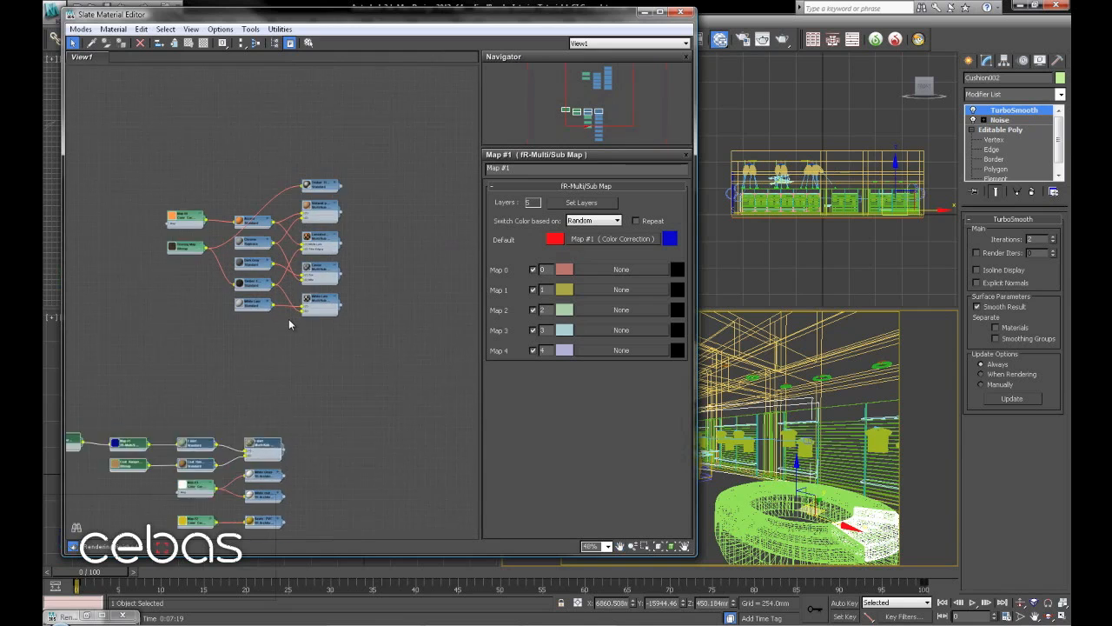
pyautogui.scroll(1, 336, 348)
pyautogui.scroll(2, 335, 348)
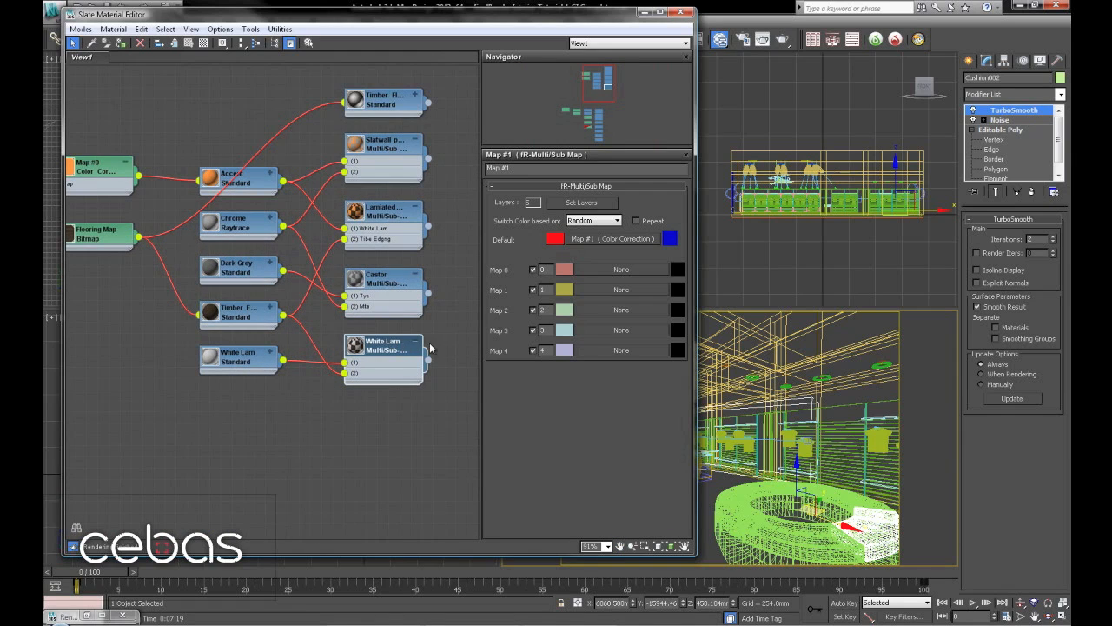
pyautogui.moveTo(621, 17); pyautogui.dragTo(589, 22)
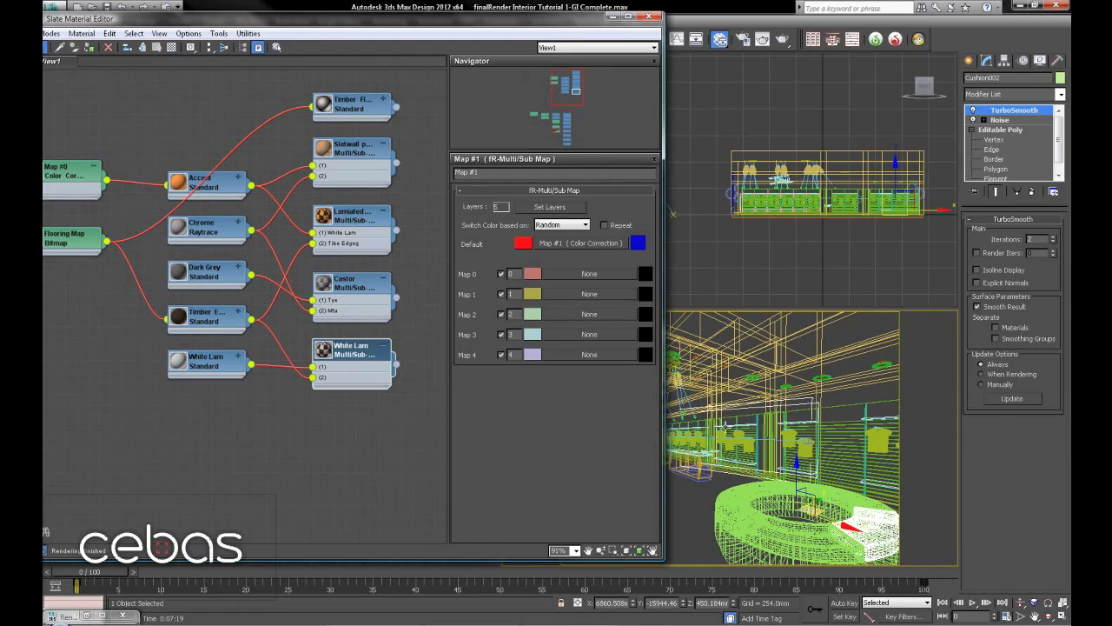
pyautogui.click(220, 358)
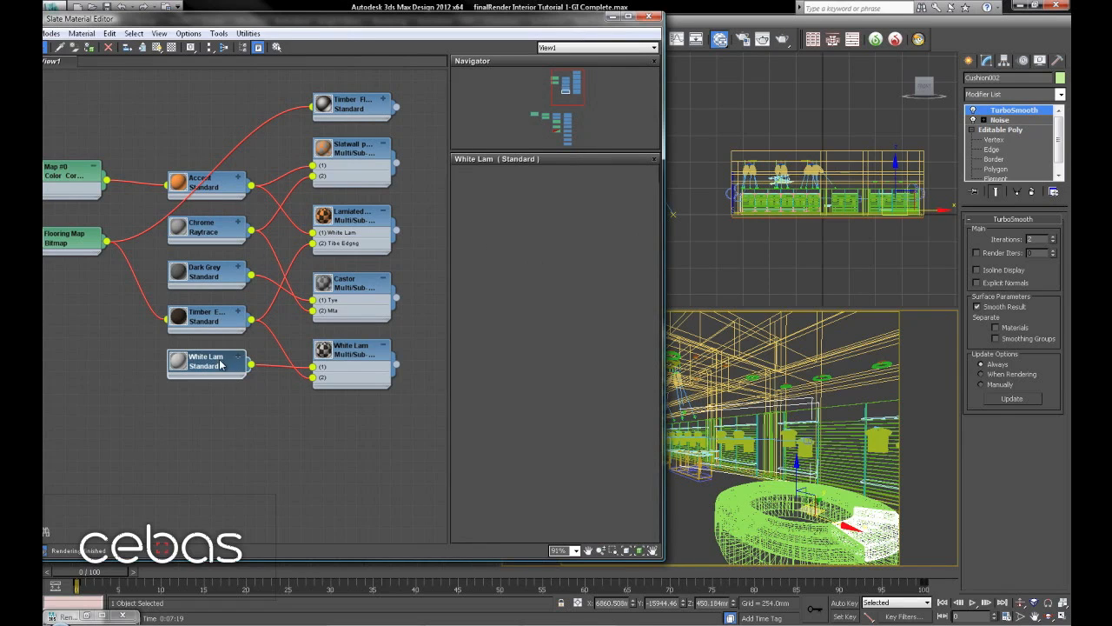
pyautogui.rightClick(219, 358)
pyautogui.click(306, 64)
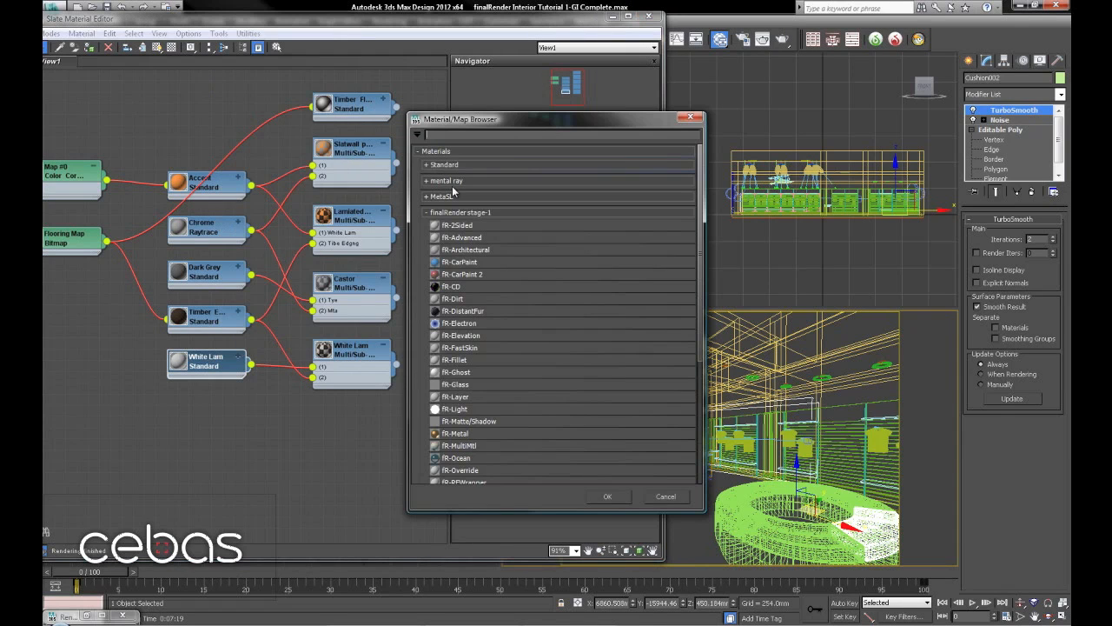
pyautogui.doubleClick(476, 253)
# Step: Set the White Lam material's reflection glossiness to 0.65
pyautogui.moveTo(226, 365)
pyautogui.mouseDown()
pyautogui.moveTo(298, 383)
pyautogui.moveTo(228, 386)
pyautogui.moveTo(216, 366)
pyautogui.mouseUp()
pyautogui.doubleClick(217, 366)
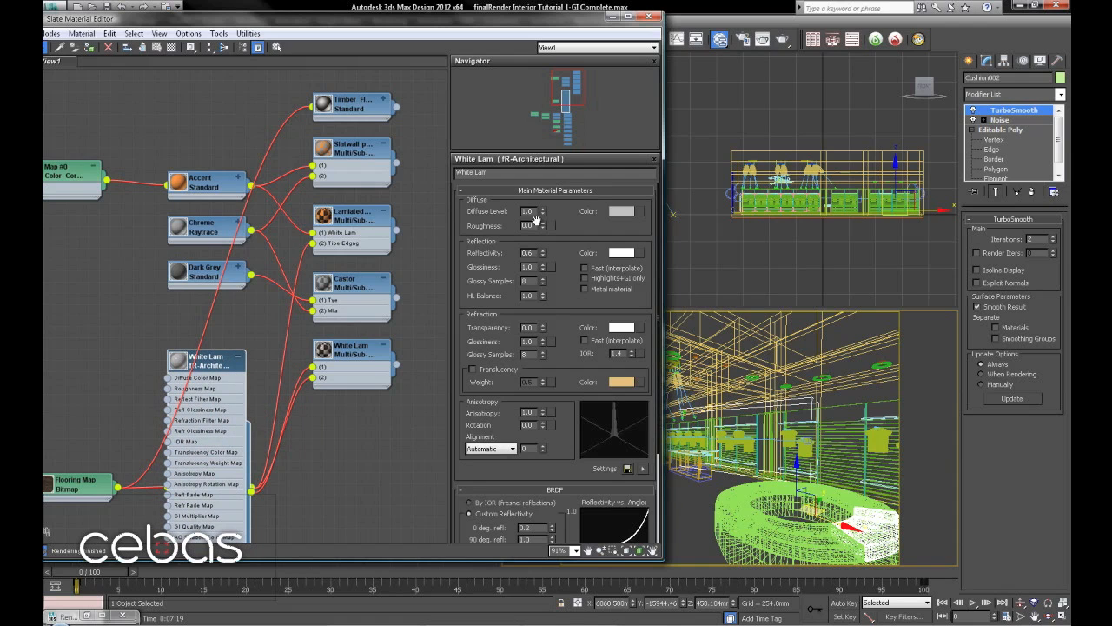
pyautogui.click(530, 266)
pyautogui.moveTo(577, 318); pyautogui.dragTo(575, 272)
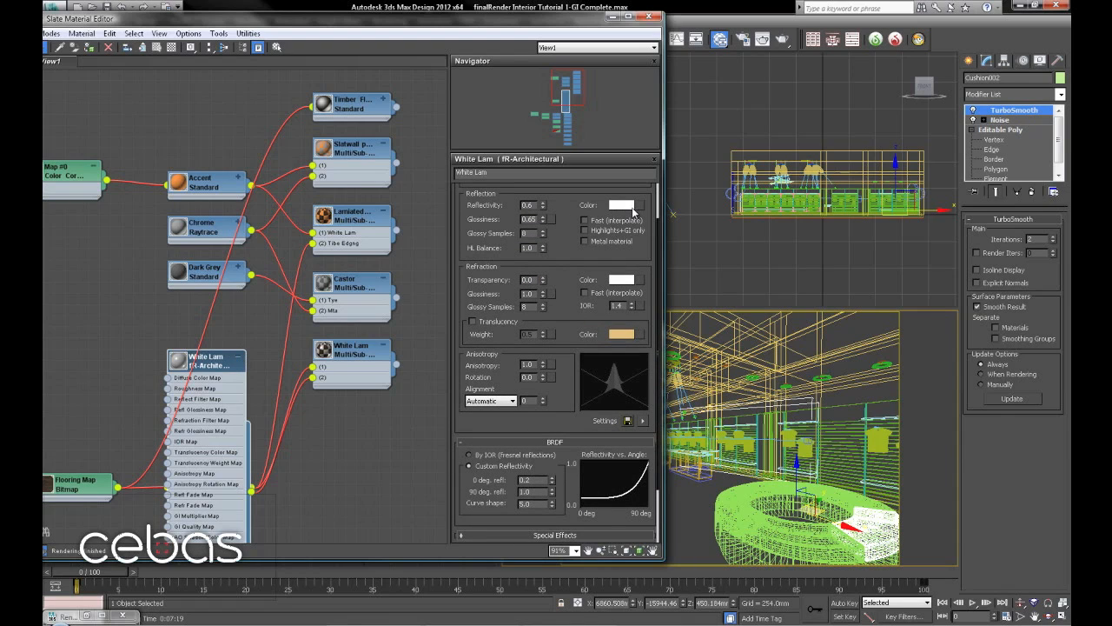
# Step: Collapse the White Lam fR-Architectural node above Timber Edge and shift the White Lam Multi/Sub-Object node away from the other parent materials
pyautogui.click(241, 361)
pyautogui.moveTo(222, 362); pyautogui.dragTo(222, 418)
pyautogui.click(366, 358)
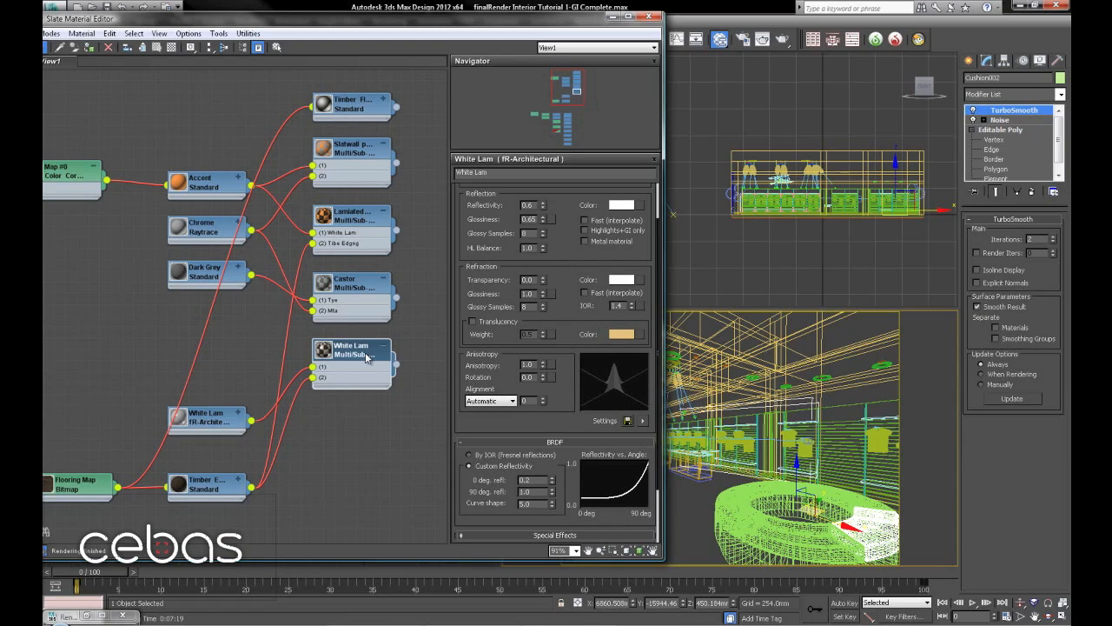
pyautogui.moveTo(367, 358); pyautogui.dragTo(390, 357)
# Step: Set Timber Edge's specular level to 89 and glossiness to 54, then enlarge the White Lam Multi/Sub-Object preview
pyautogui.click(204, 474)
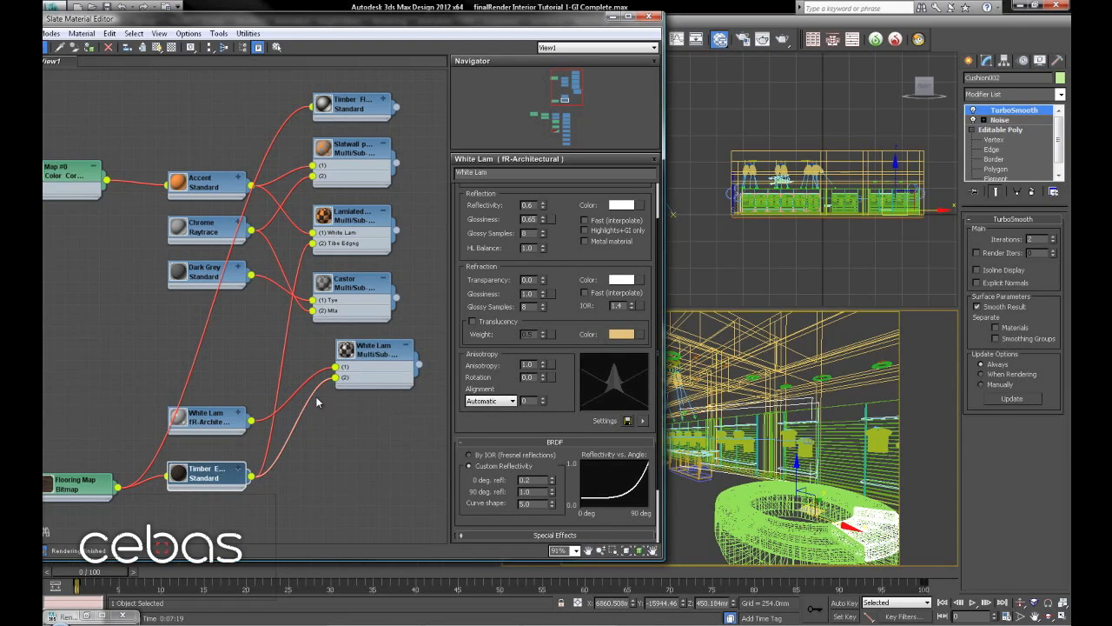
pyautogui.doubleClick(200, 480)
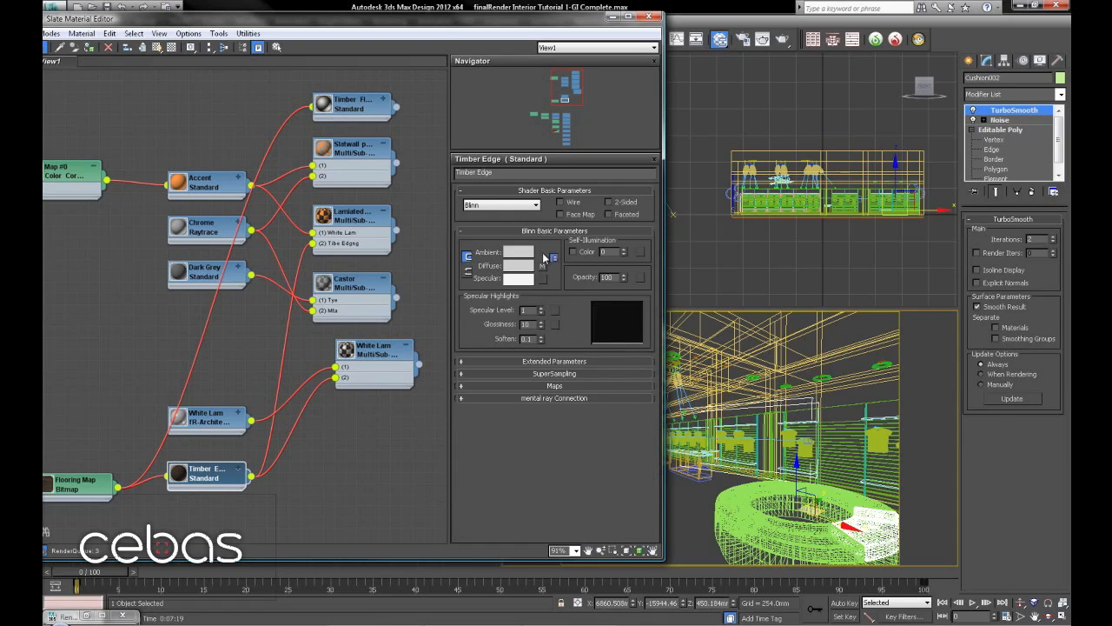
pyautogui.moveTo(541, 316); pyautogui.dragTo(547, 297)
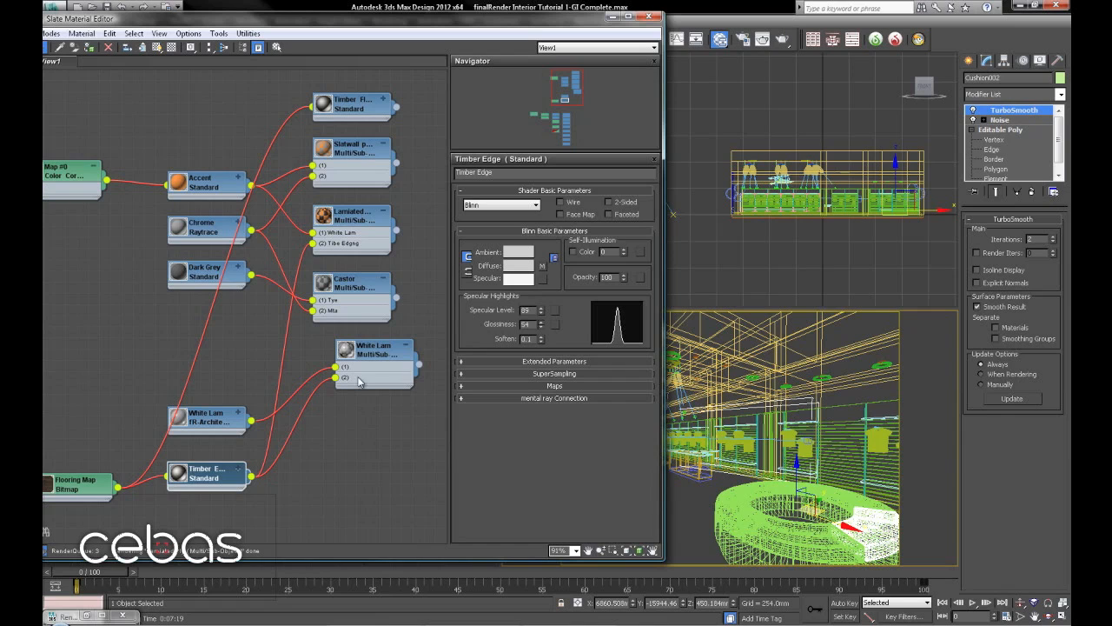
pyautogui.doubleClick(346, 349)
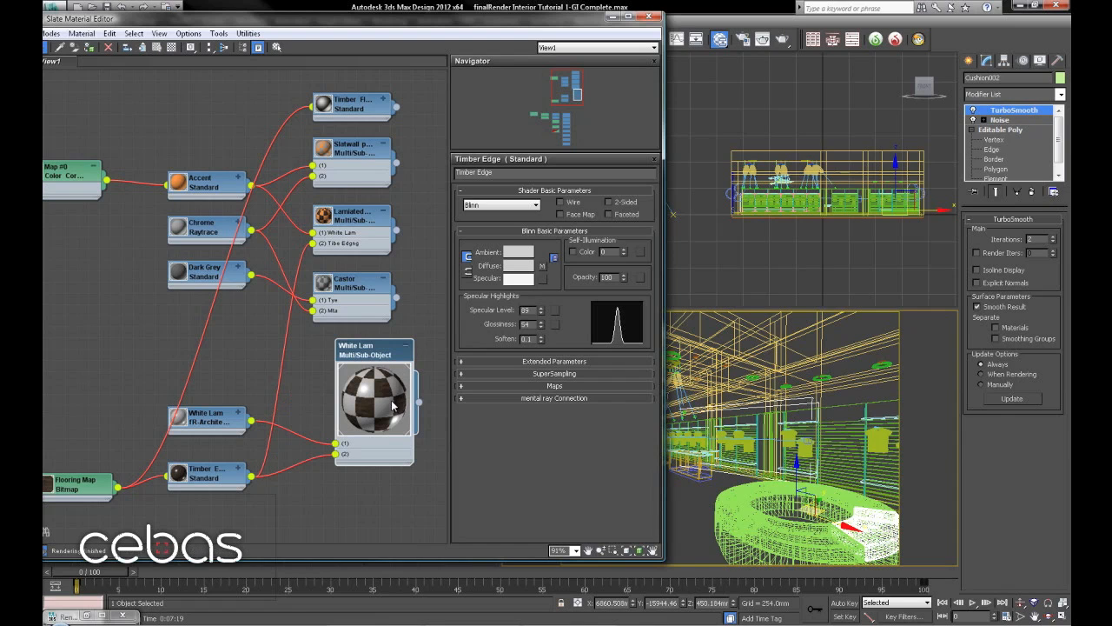
pyautogui.moveTo(383, 353)
pyautogui.mouseDown()
pyautogui.moveTo(387, 362)
pyautogui.moveTo(372, 364)
pyautogui.mouseUp()
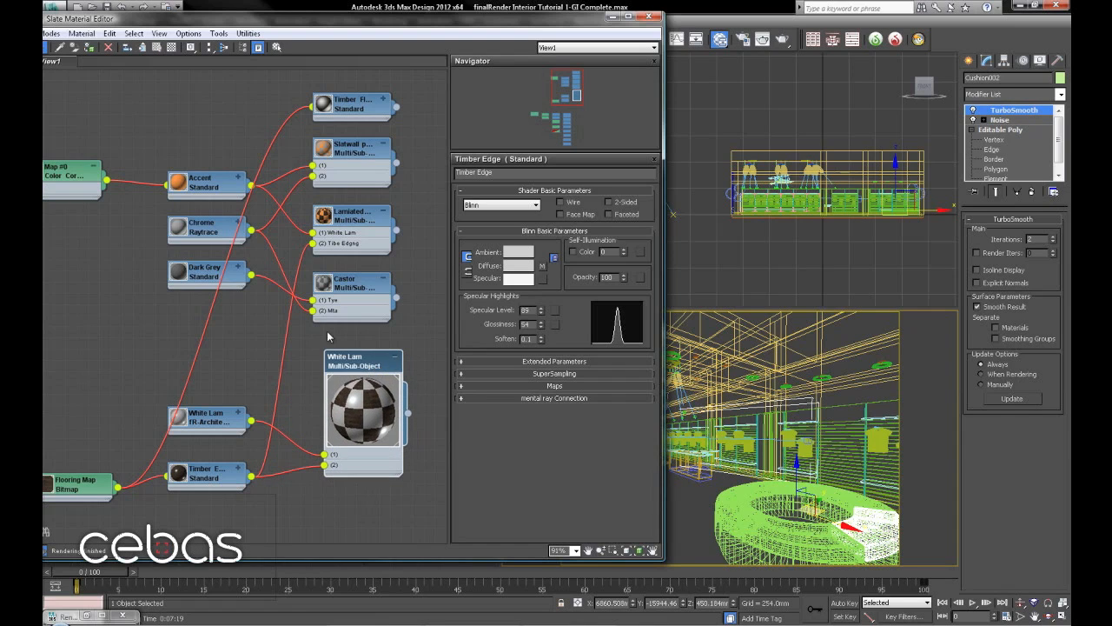
# Step: Move the Dark Grey and Chrome material nodes down closer to the White Lam node
pyautogui.moveTo(314, 327); pyautogui.dragTo(299, 422, button='middle')
pyautogui.moveTo(207, 367); pyautogui.dragTo(207, 434)
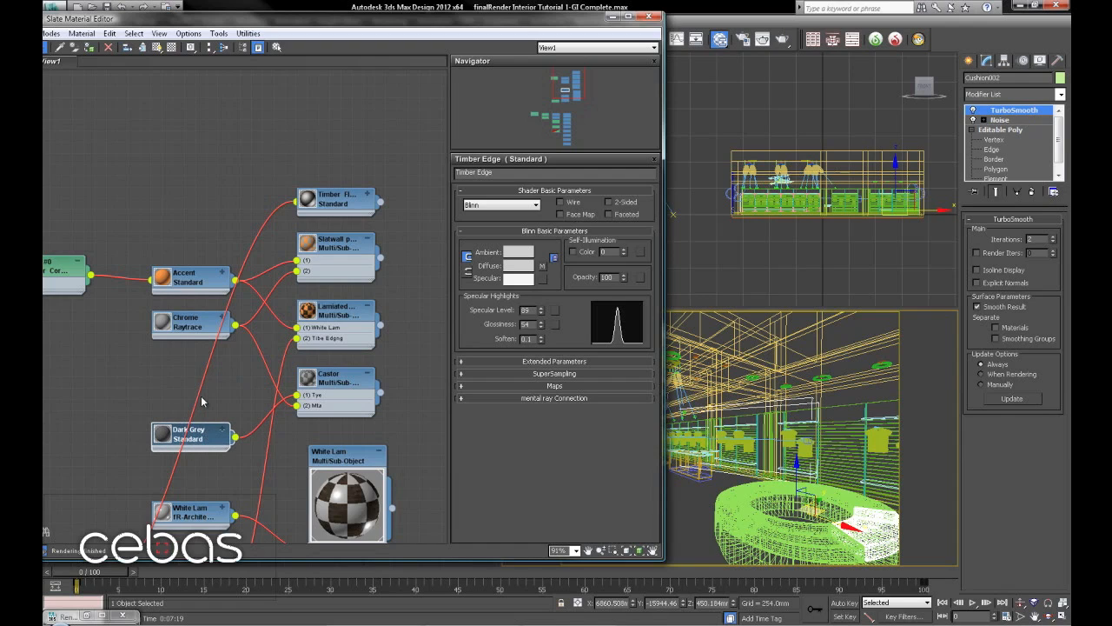
pyautogui.click(197, 326)
pyautogui.moveTo(197, 326); pyautogui.dragTo(190, 382)
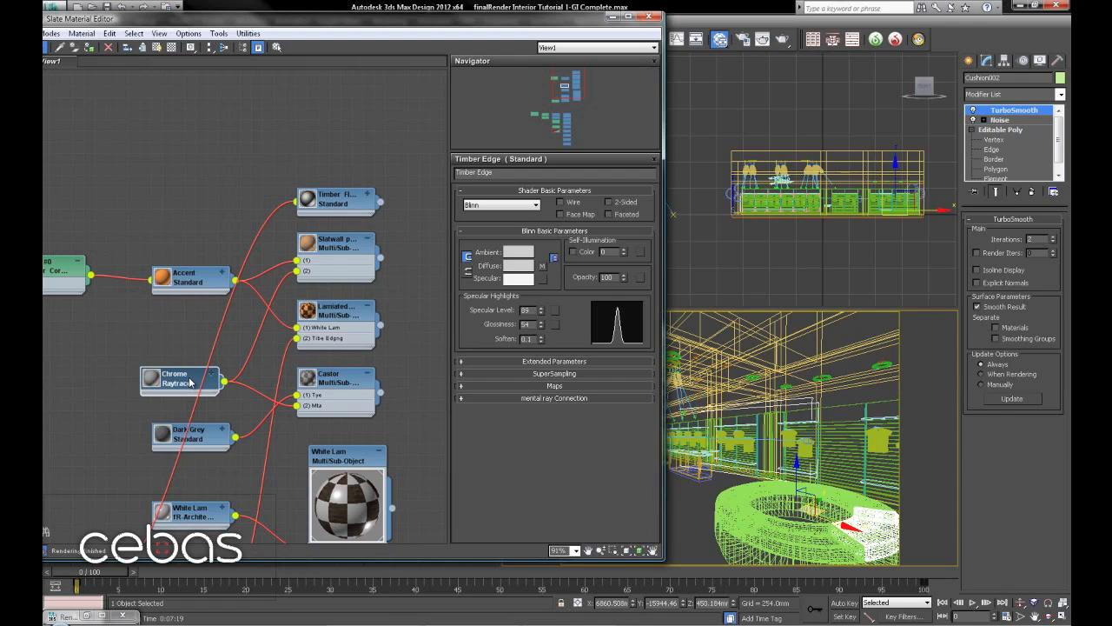
# Step: Change the Chrome material from Raytrace to fR-Architectural and collapse its node above Dark Grey
pyautogui.rightClick(189, 382)
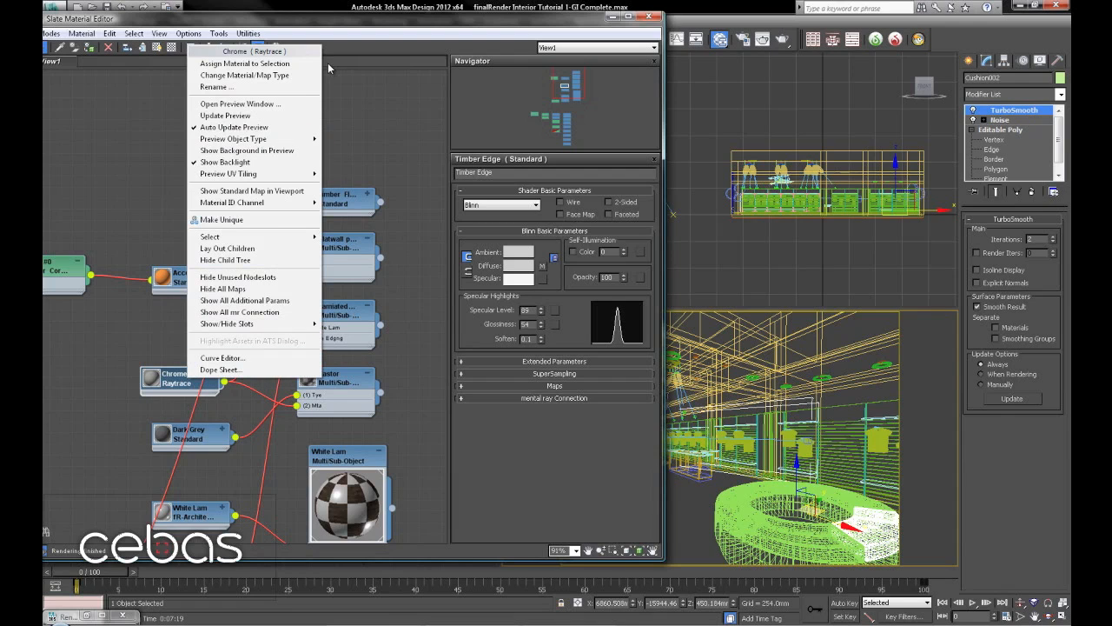
pyautogui.click(261, 75)
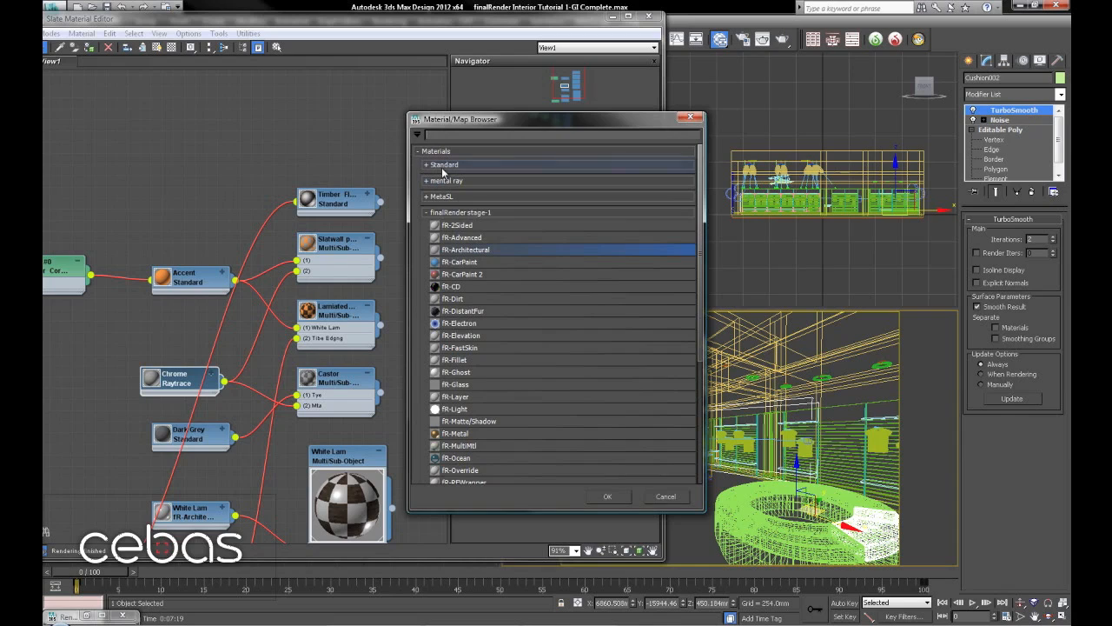
pyautogui.doubleClick(486, 251)
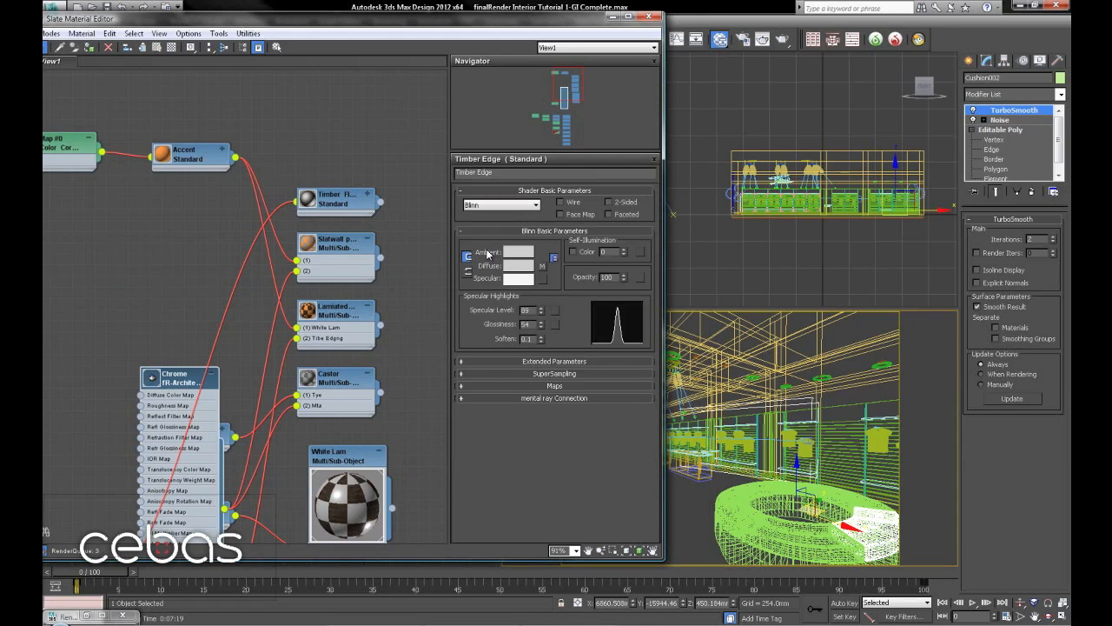
pyautogui.moveTo(143, 383); pyautogui.dragTo(217, 376)
pyautogui.click(116, 278)
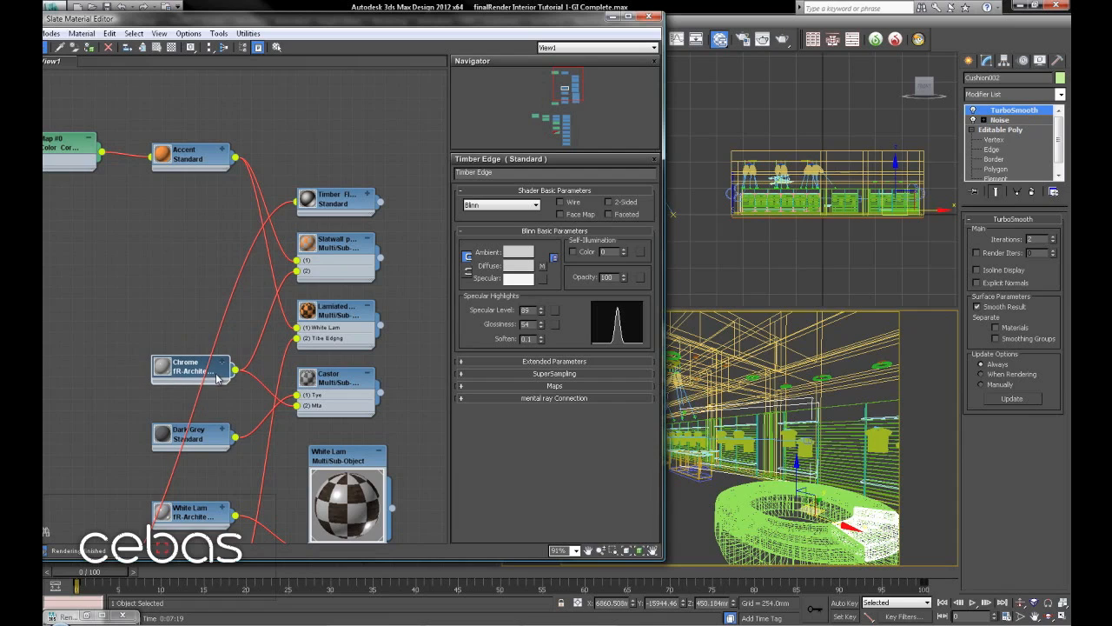
# Step: Apply the Chrome preset to the Chrome material and place its collapsed node just above Dark Grey
pyautogui.doubleClick(219, 374)
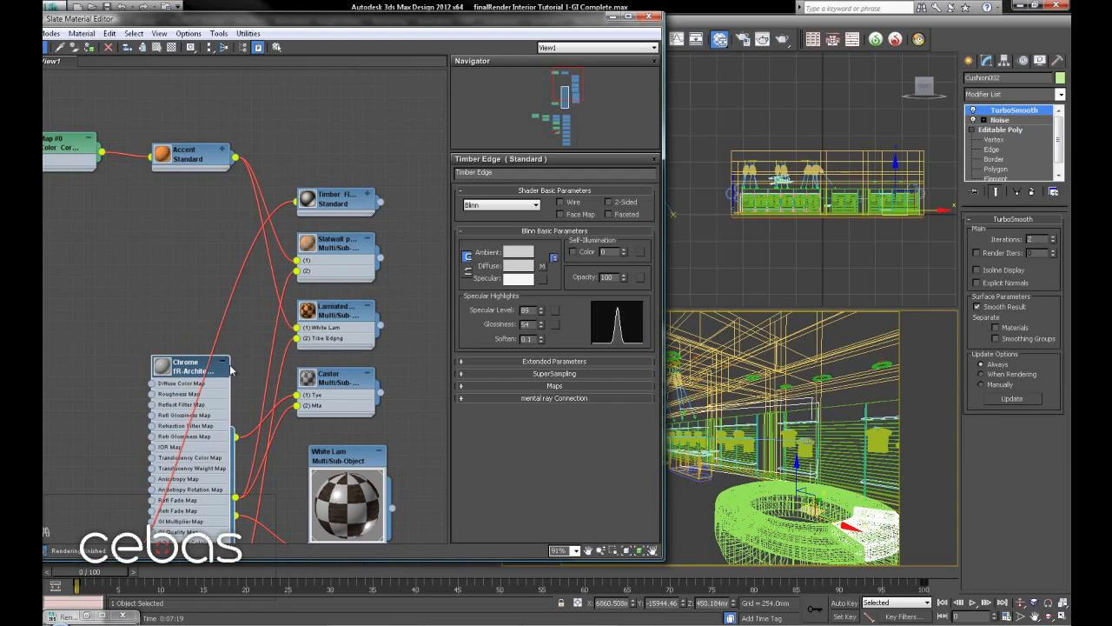
pyautogui.doubleClick(184, 368)
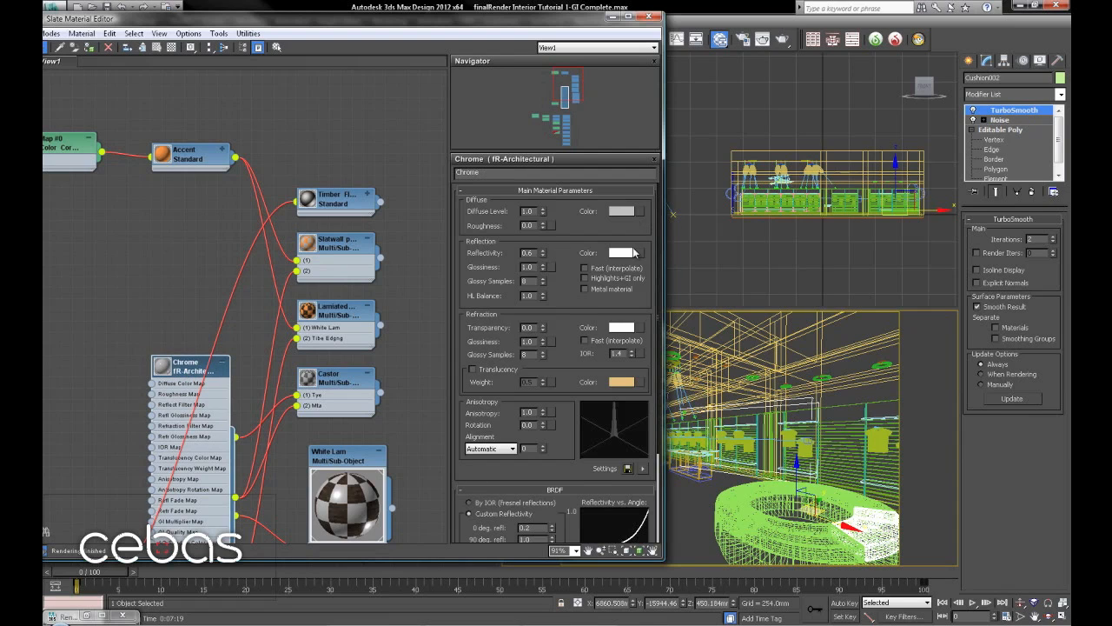
pyautogui.click(645, 471)
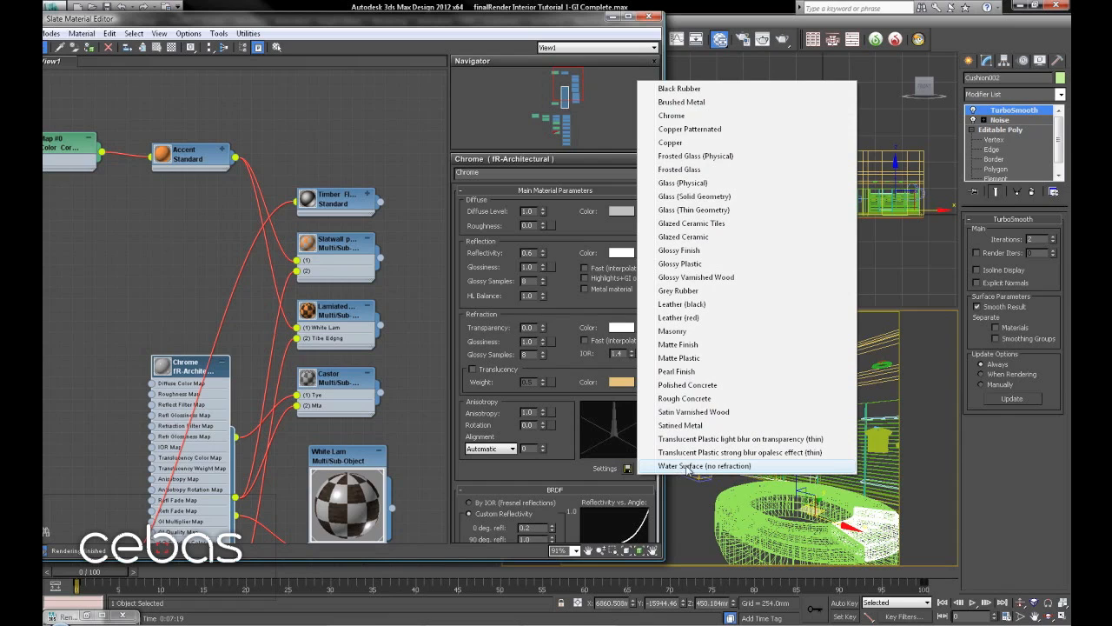
pyautogui.click(718, 116)
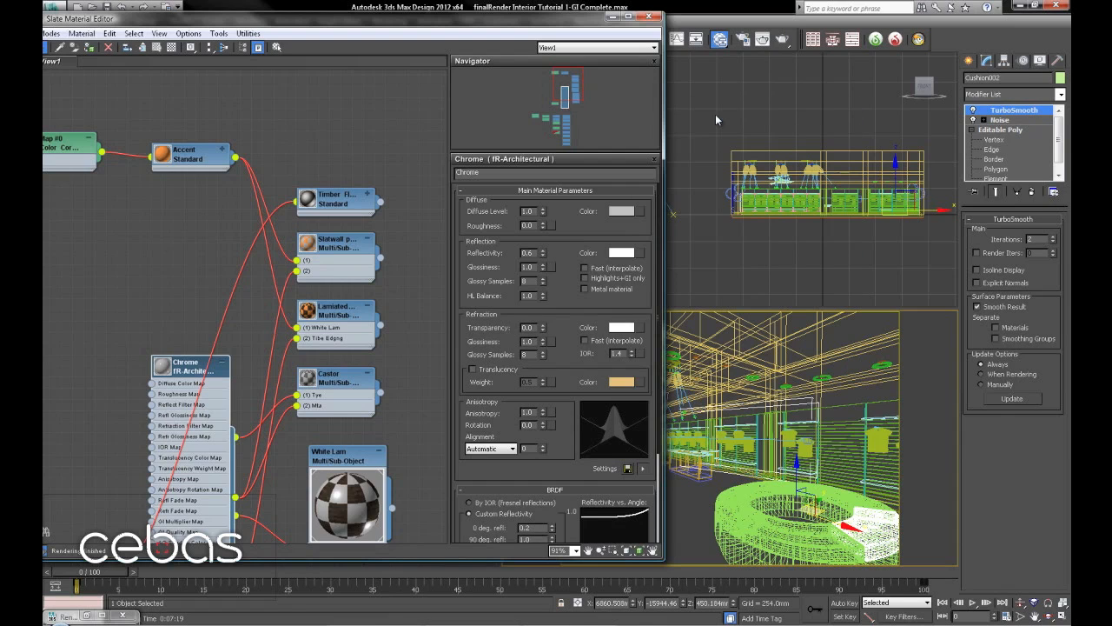
pyautogui.click(223, 362)
pyautogui.moveTo(171, 367); pyautogui.dragTo(171, 390)
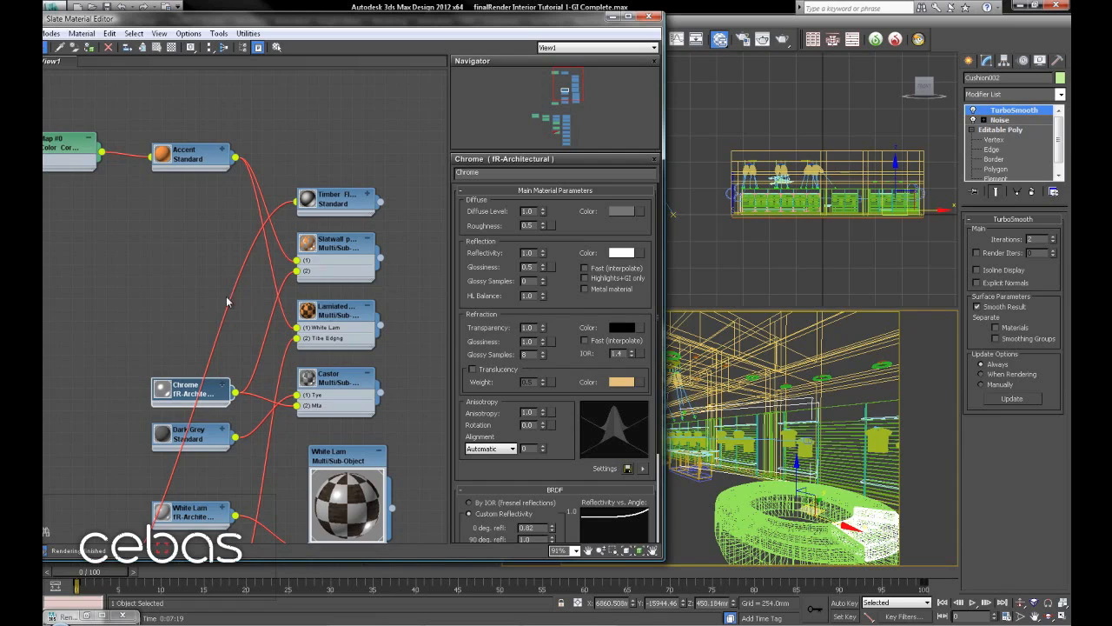
# Step: Move the Accent material and its Color Correction map down toward the Chrome node
pyautogui.moveTo(227, 301); pyautogui.dragTo(259, 366, button='middle')
pyautogui.moveTo(242, 225); pyautogui.dragTo(231, 348)
pyautogui.moveTo(101, 215); pyautogui.dragTo(112, 338)
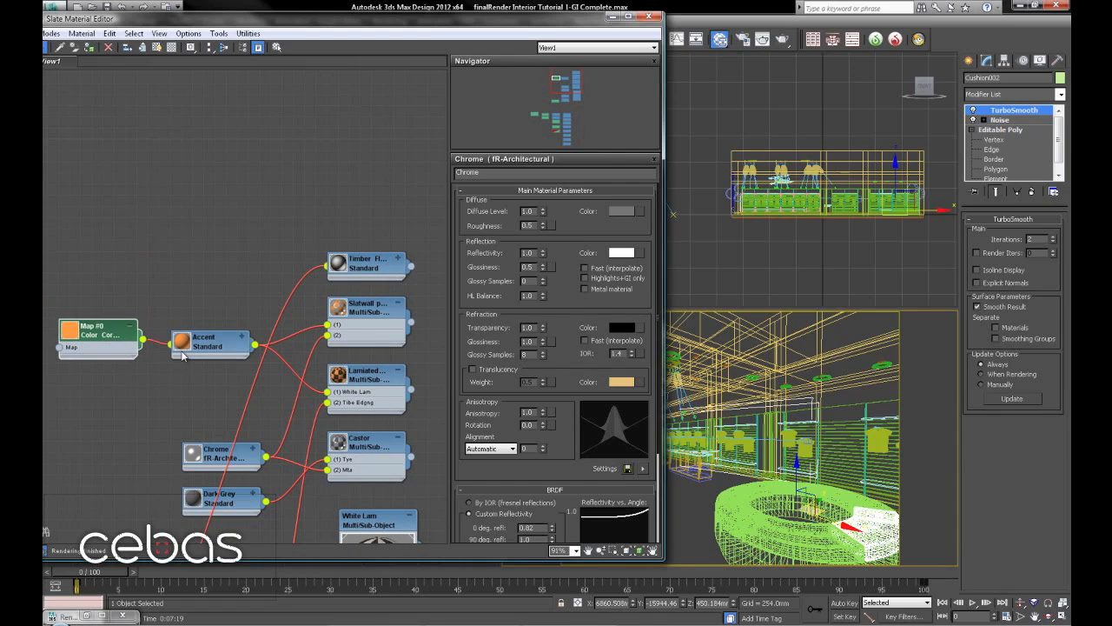
pyautogui.click(228, 376)
pyautogui.moveTo(228, 376); pyautogui.dragTo(228, 379)
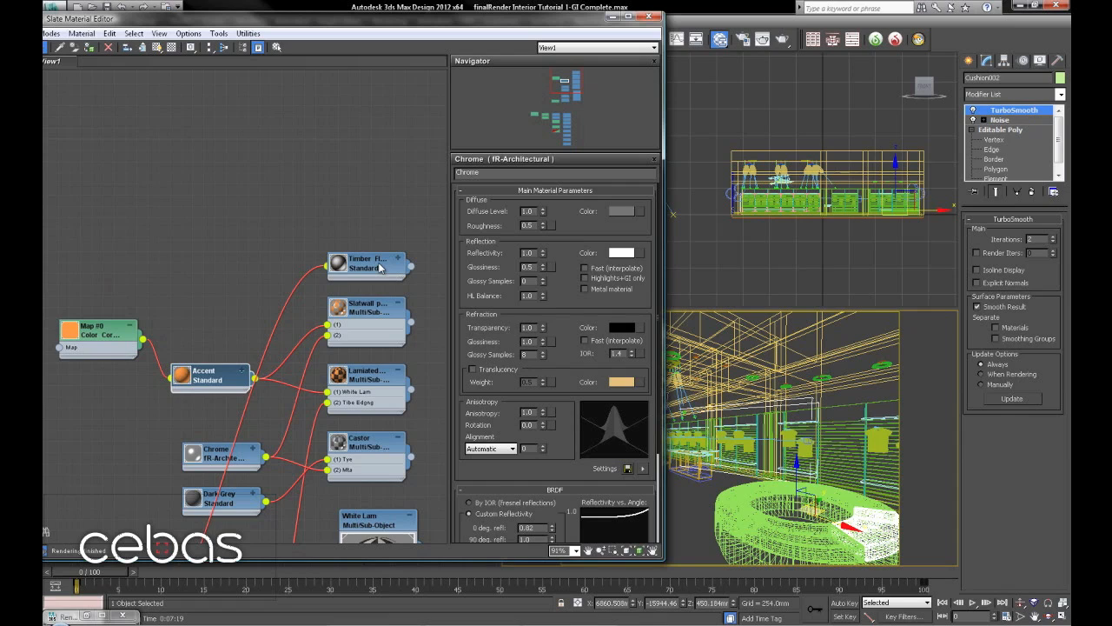
# Step: Change Accent from Standard to fR-Architectural, reconnect the Color Correction map to its Diffuse Color Map, and collapse the node
pyautogui.doubleClick(221, 380)
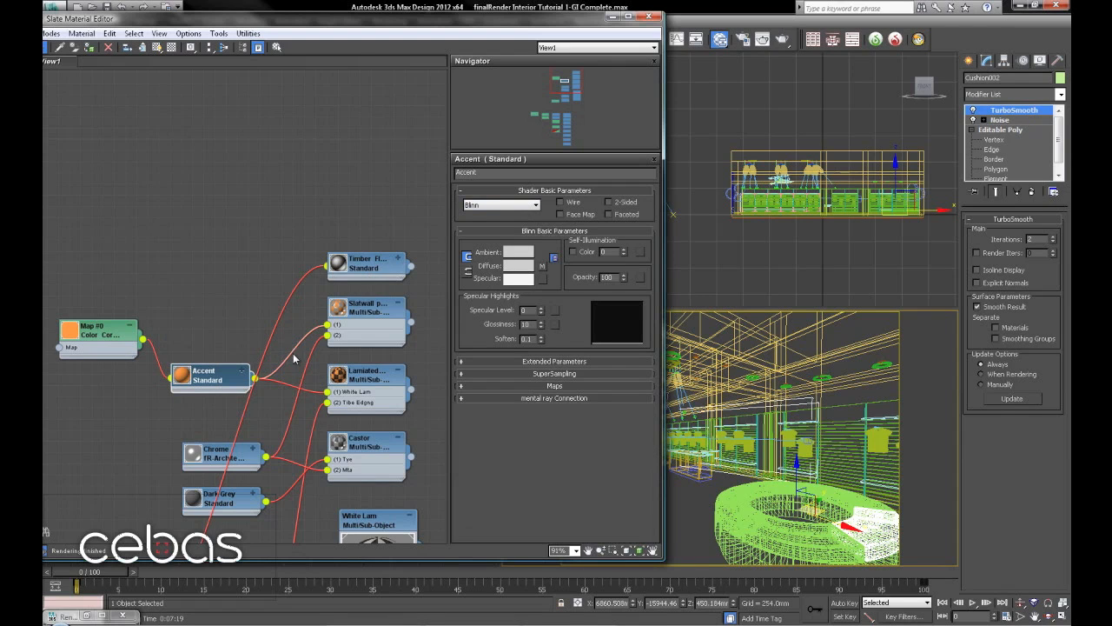
pyautogui.rightClick(225, 386)
pyautogui.click(267, 70)
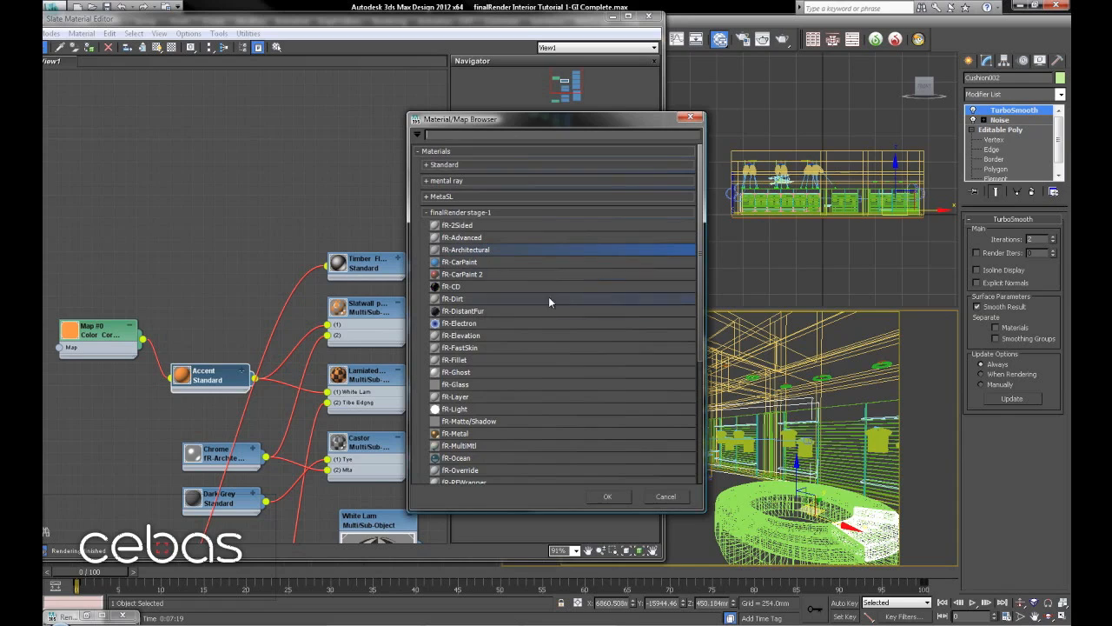
pyautogui.doubleClick(475, 250)
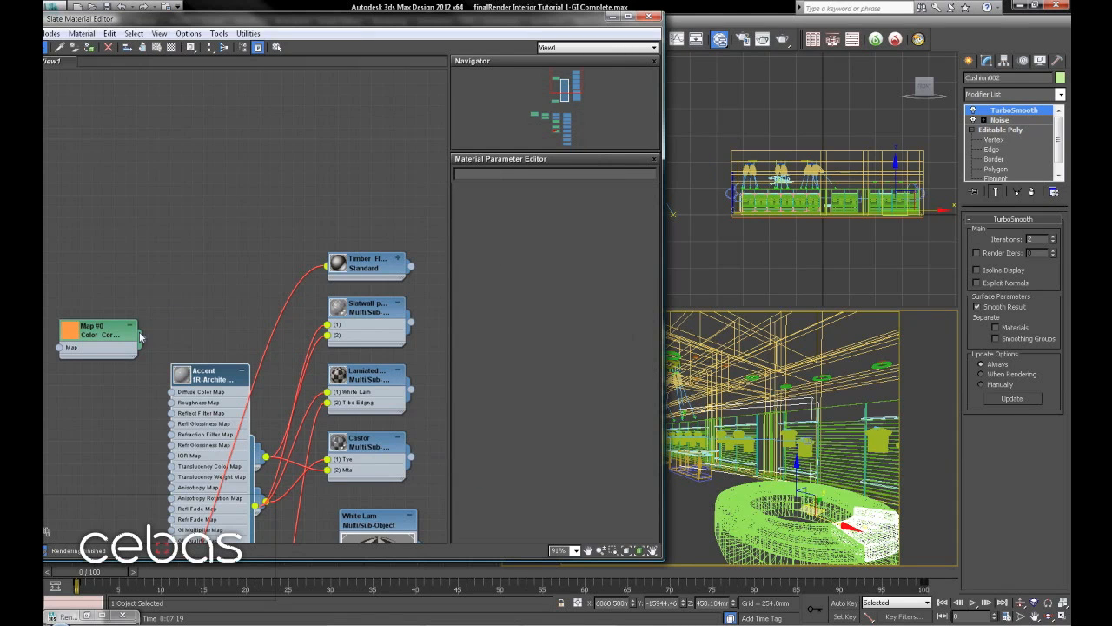
pyautogui.moveTo(143, 341); pyautogui.dragTo(171, 392)
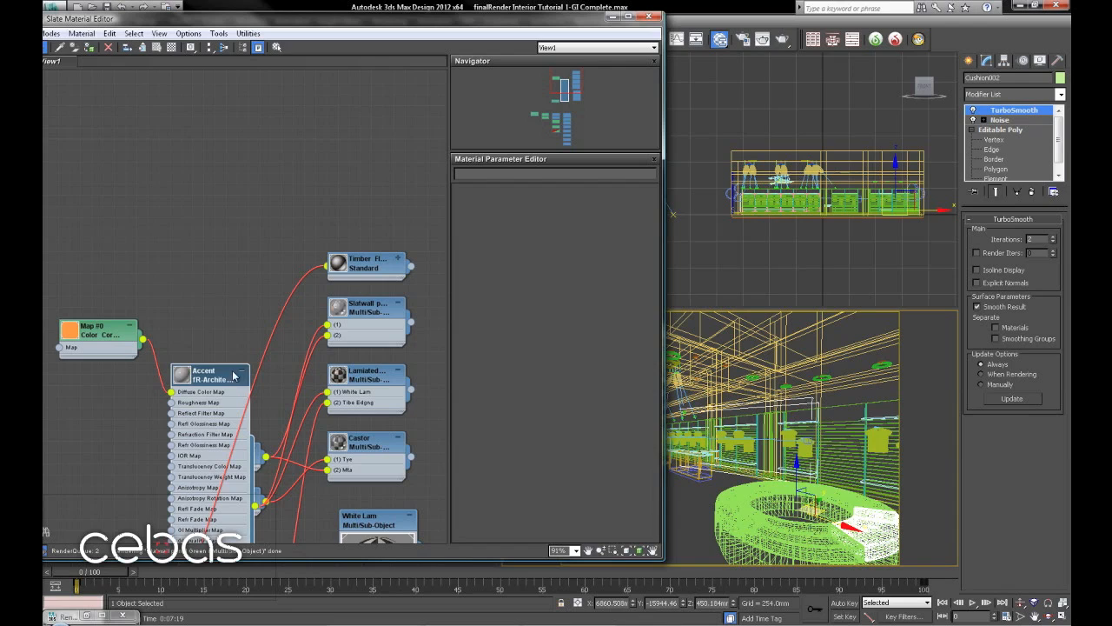
pyautogui.click(240, 373)
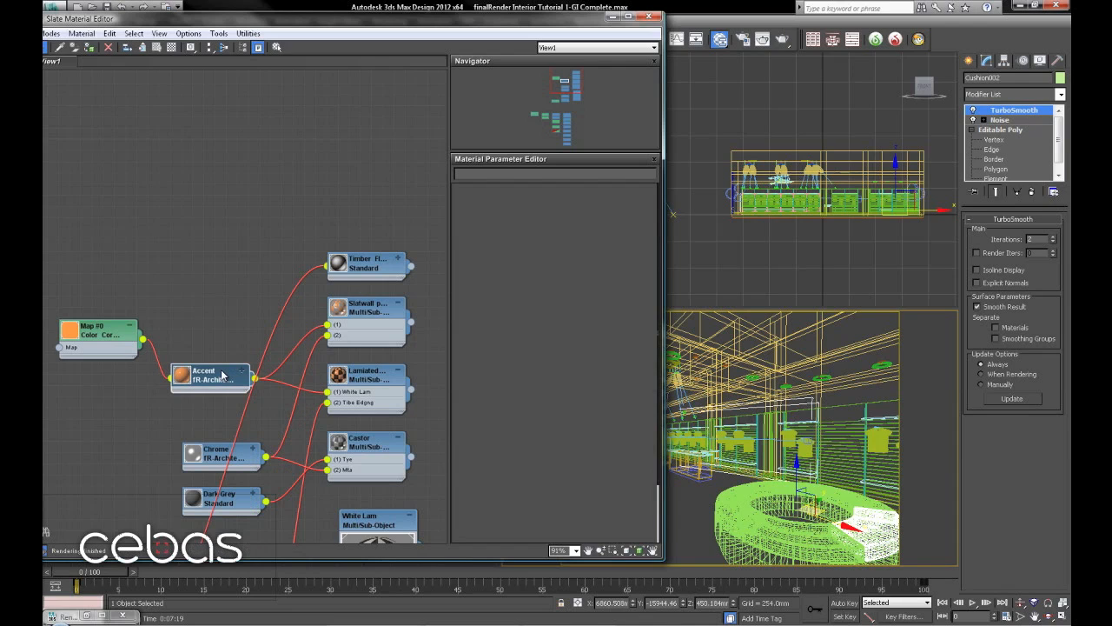
# Step: Set the Accent material's reflectivity to 0.25 and its reflection glossiness to 0.56
pyautogui.doubleClick(208, 374)
pyautogui.moveTo(537, 252); pyautogui.dragTo(447, 251)
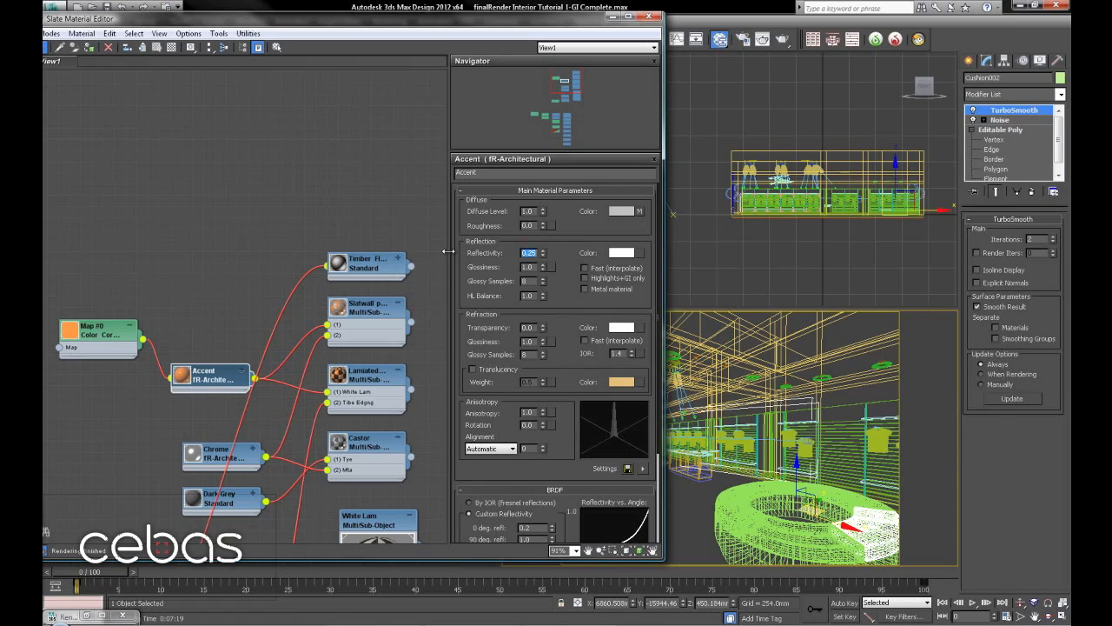
pyautogui.press('Tab')
pyautogui.moveTo(566, 300); pyautogui.dragTo(565, 282)
pyautogui.scroll(-3, 565, 282)
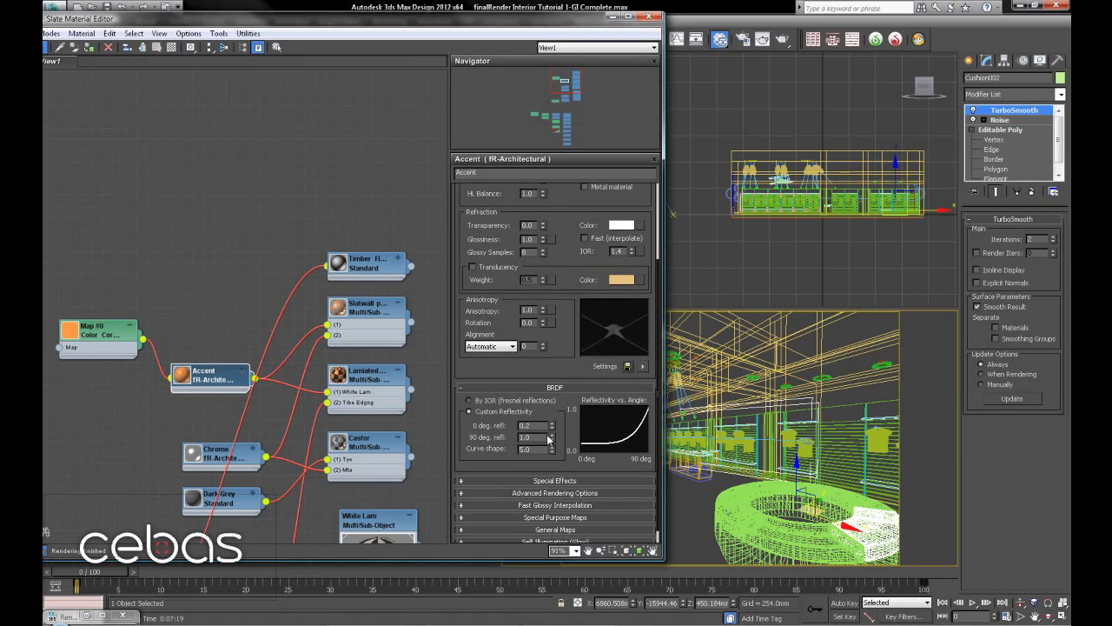
pyautogui.moveTo(568, 326); pyautogui.dragTo(566, 355)
# Step: Line up the Color Correction map and Accent nodes in one row above the Chrome node
pyautogui.moveTo(260, 312); pyautogui.dragTo(245, 169, button='middle')
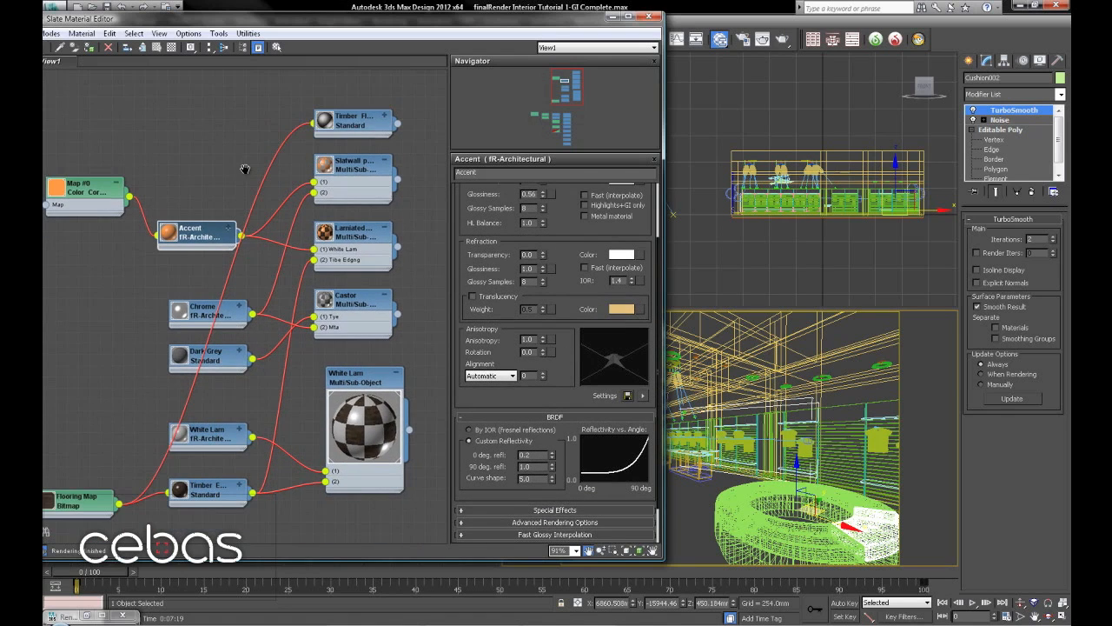
pyautogui.moveTo(271, 435); pyautogui.dragTo(288, 456, button='middle')
pyautogui.moveTo(266, 157); pyautogui.dragTo(256, 237, button='middle')
pyautogui.moveTo(105, 284); pyautogui.dragTo(105, 329)
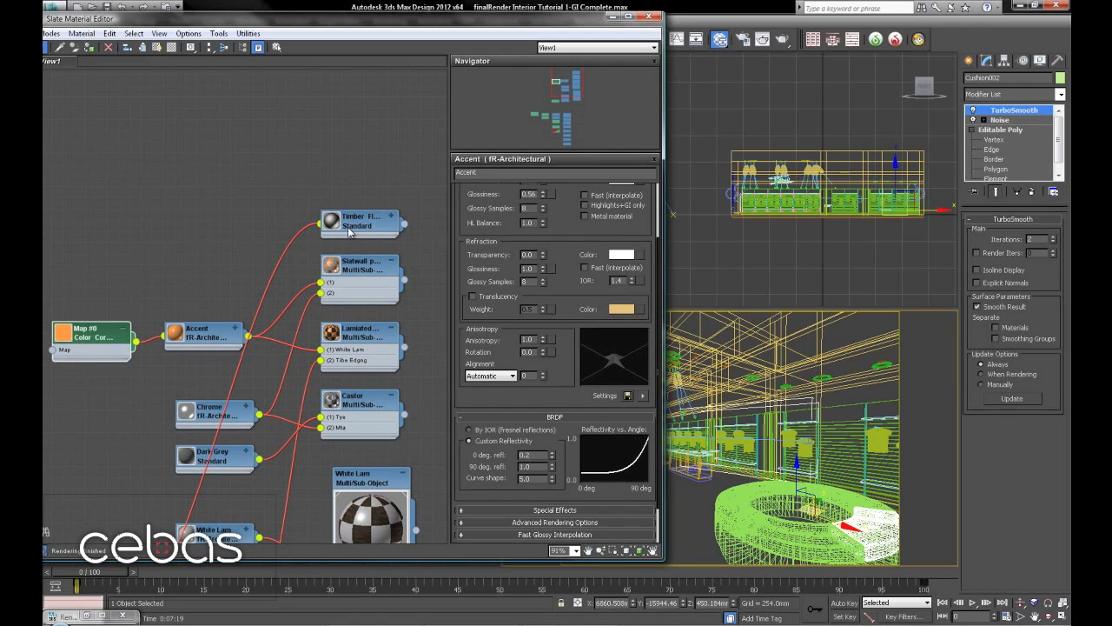
# Step: Change the Timber Floor material from Standard to fR-Architectural and apply the Satin Varnished Wood preset
pyautogui.doubleClick(373, 220)
pyautogui.rightClick(374, 219)
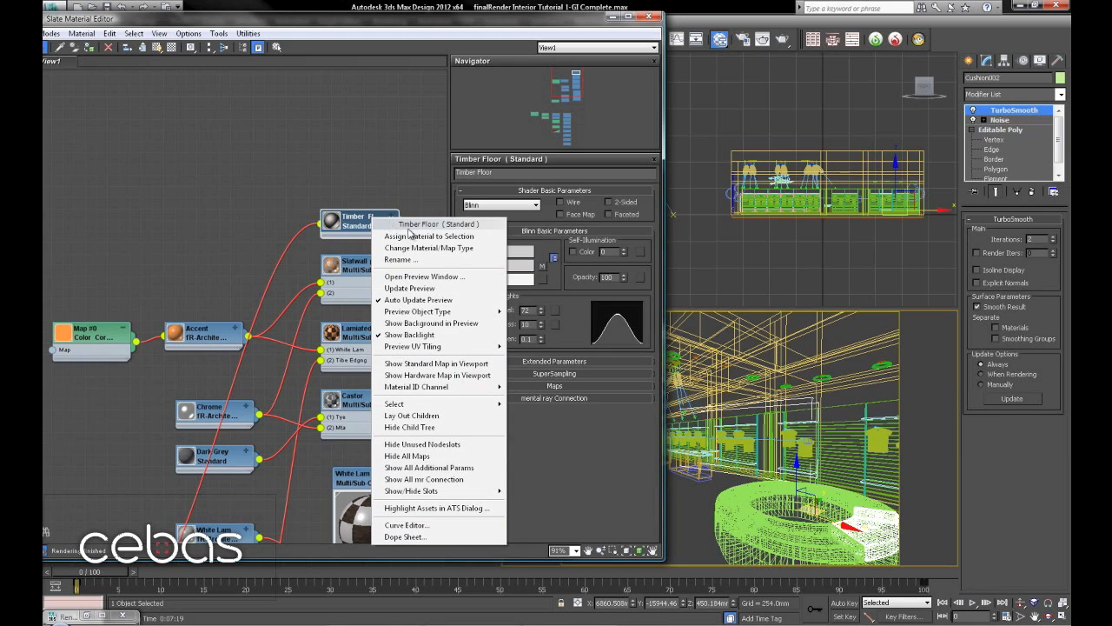
pyautogui.click(418, 248)
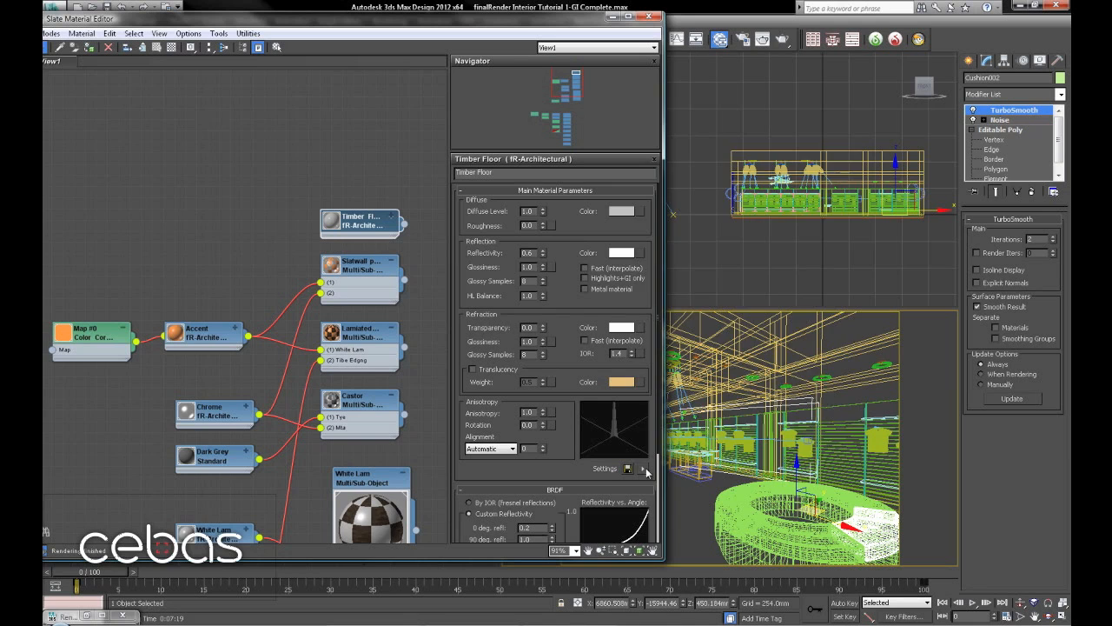
pyautogui.click(644, 468)
pyautogui.click(712, 414)
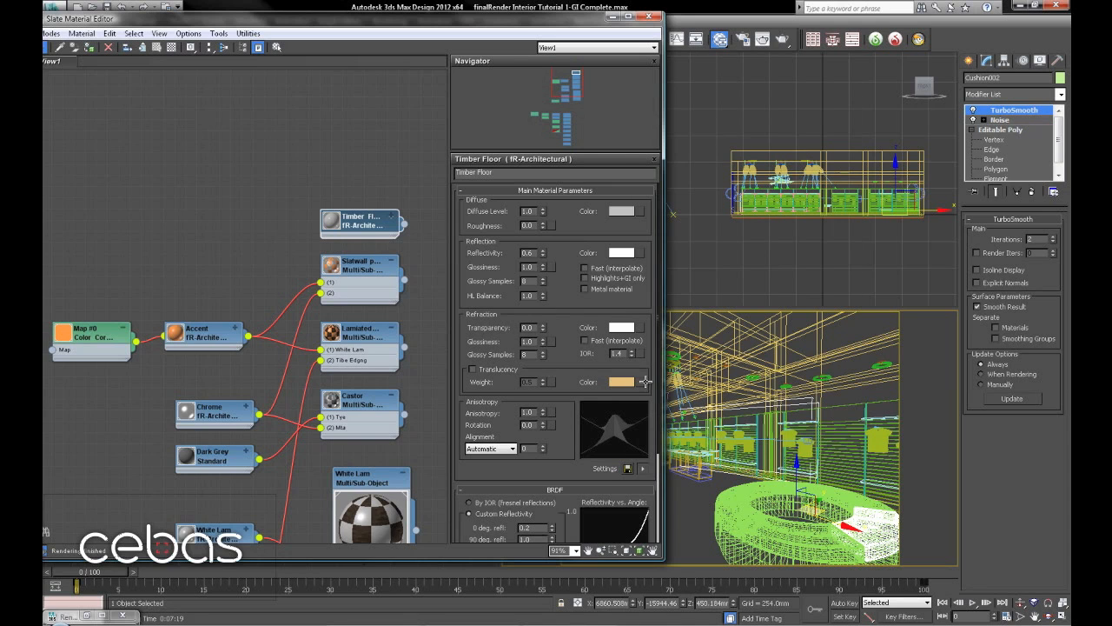
# Step: Connect the Flooring Map to Timber Floor in place of the preset bitmap, move it near that material, and delete the unused bitmap
pyautogui.scroll(-3, 241, 205)
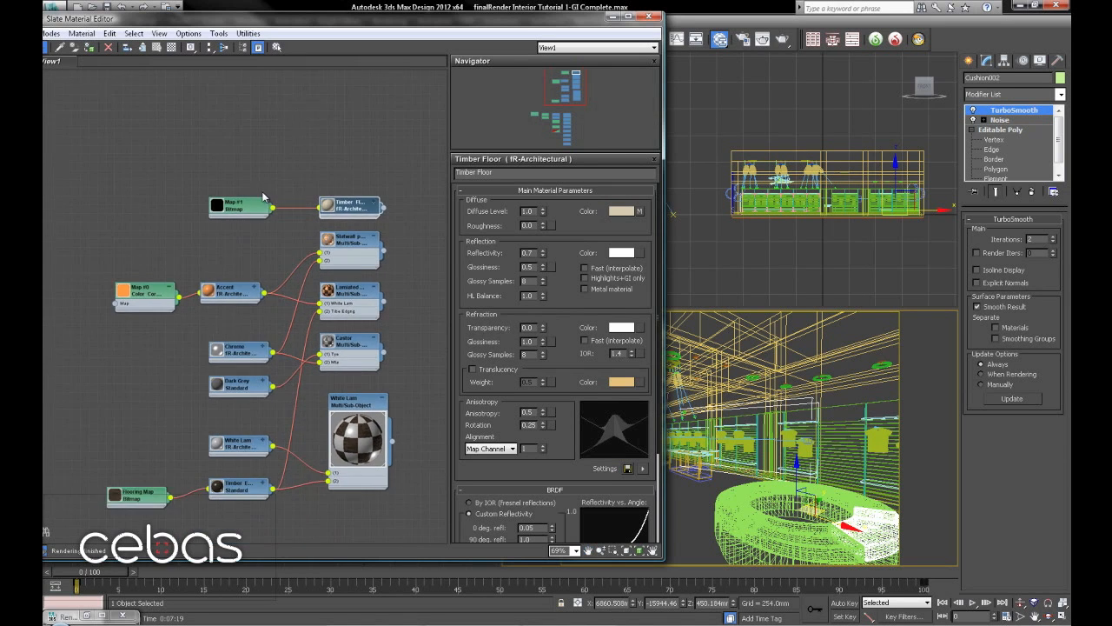
pyautogui.moveTo(184, 453); pyautogui.dragTo(325, 197)
pyautogui.moveTo(157, 450); pyautogui.dragTo(169, 219)
pyautogui.click(249, 192)
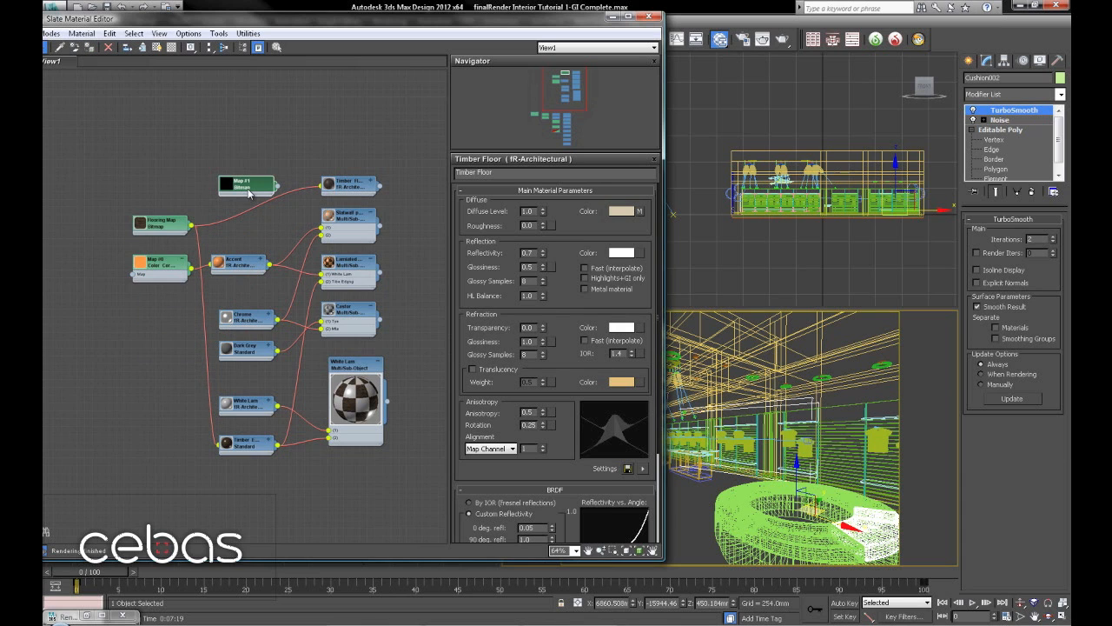
pyautogui.press('Delete')
# Step: Lay out all the nodes automatically and close the Slate Material Editor
pyautogui.moveTo(348, 140); pyautogui.dragTo(396, 137, button='middle')
pyautogui.click(209, 47)
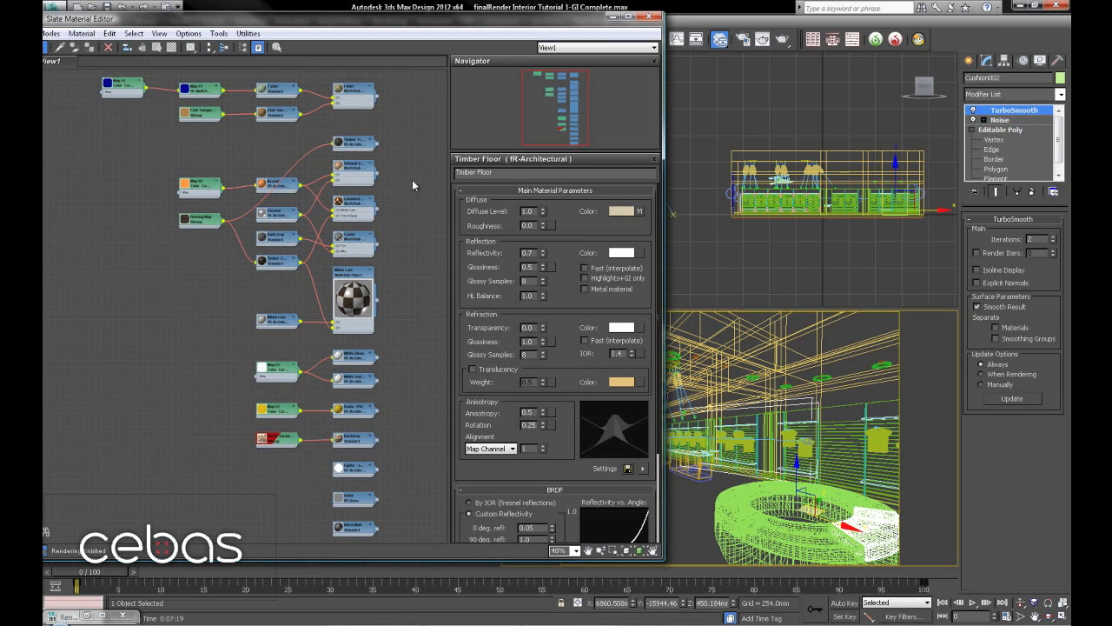
pyautogui.click(648, 16)
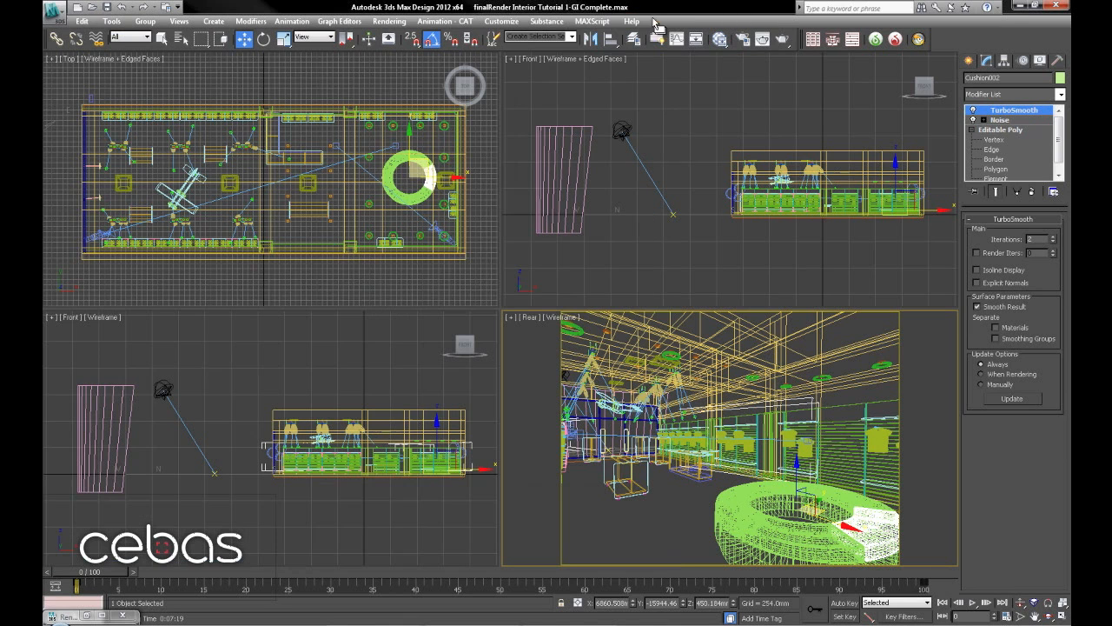
# Step: Save a copy of the scene as "finalRender Interior Tutorial 1-Shader Start.max"
pyautogui.click(59, 11)
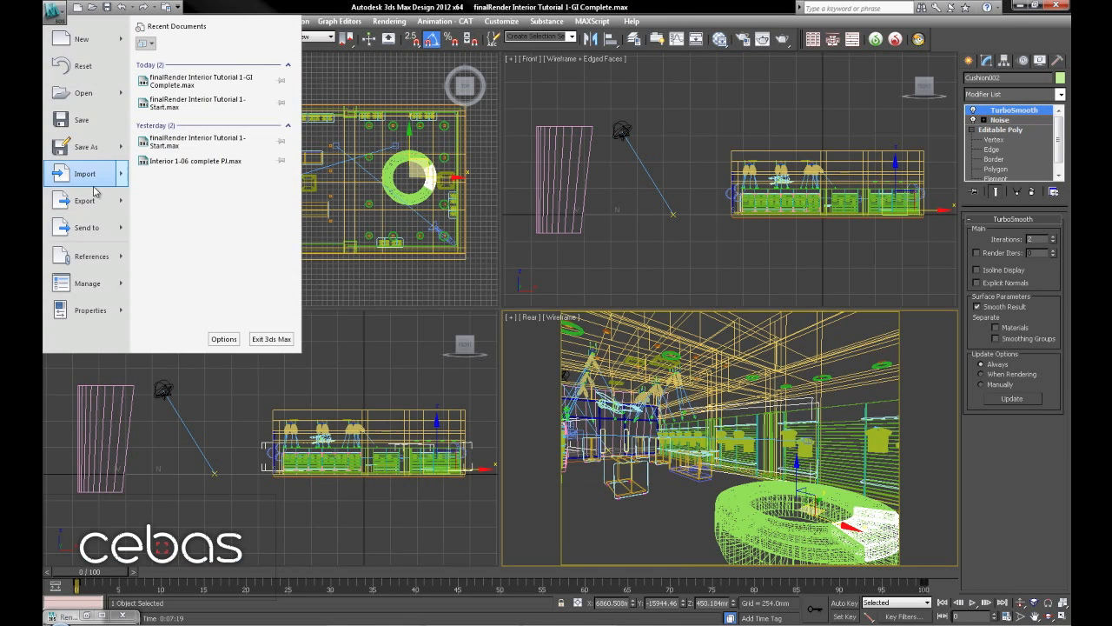
pyautogui.click(81, 146)
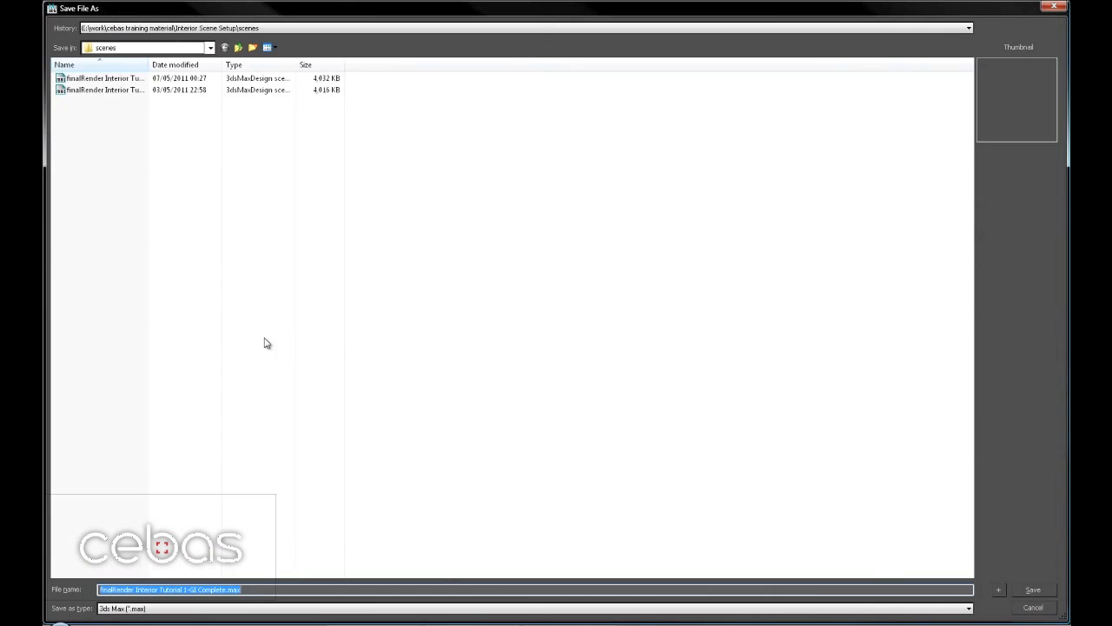
pyautogui.click(224, 589)
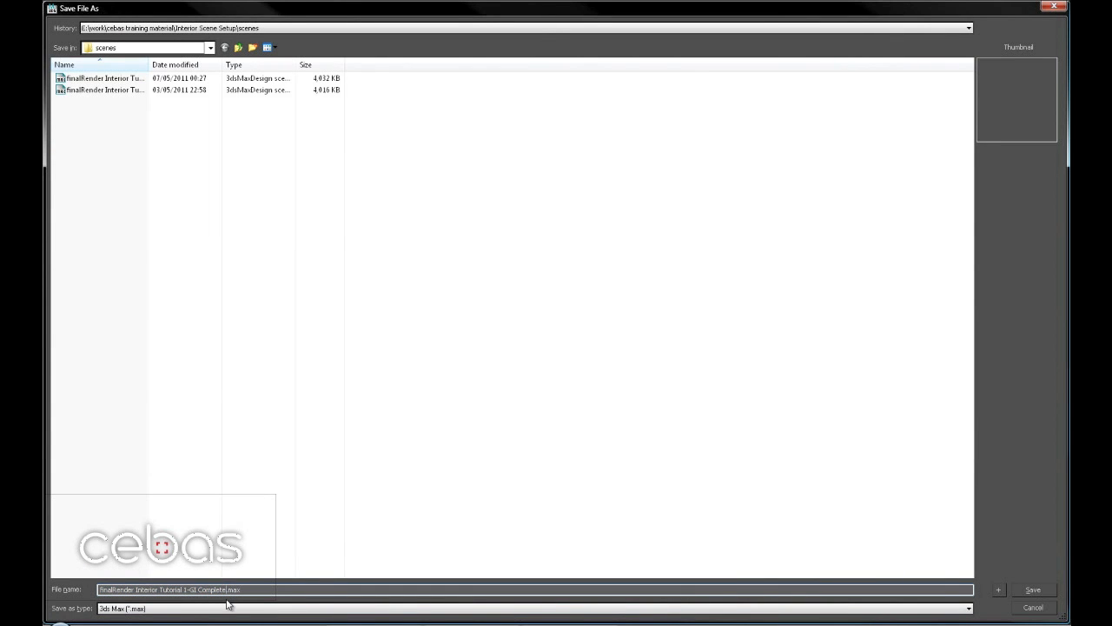
pyautogui.moveTo(190, 590); pyautogui.dragTo(228, 591)
pyautogui.write('Shader Start')
pyautogui.press('Return')
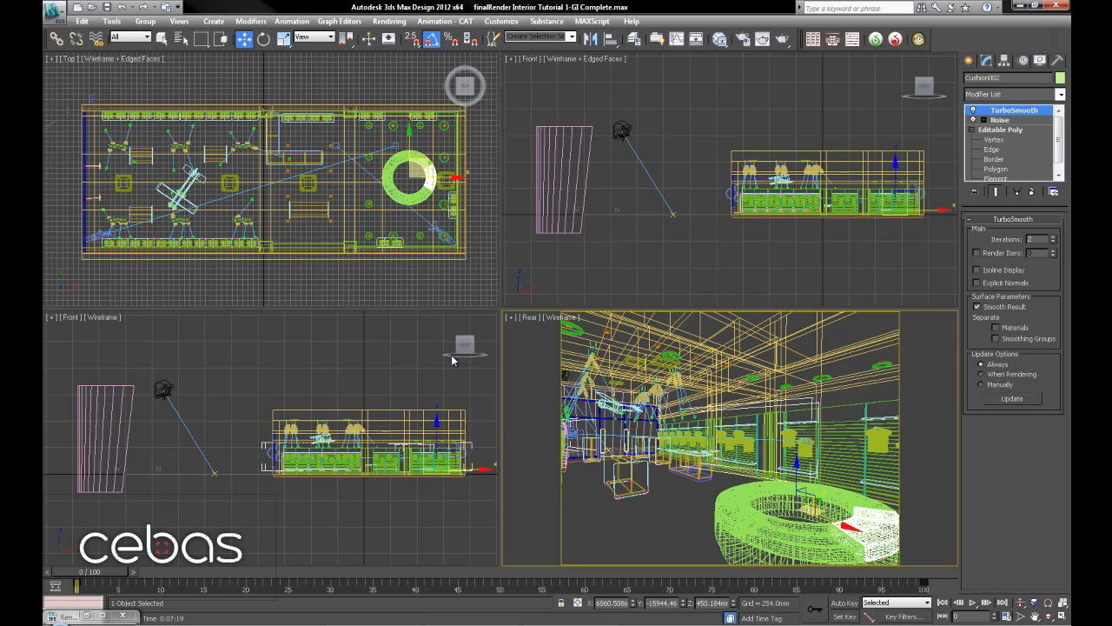
# Step: Check the Common and finalRender render settings, render the Rear camera view, and reposition the rendered frame window
pyautogui.click(743, 39)
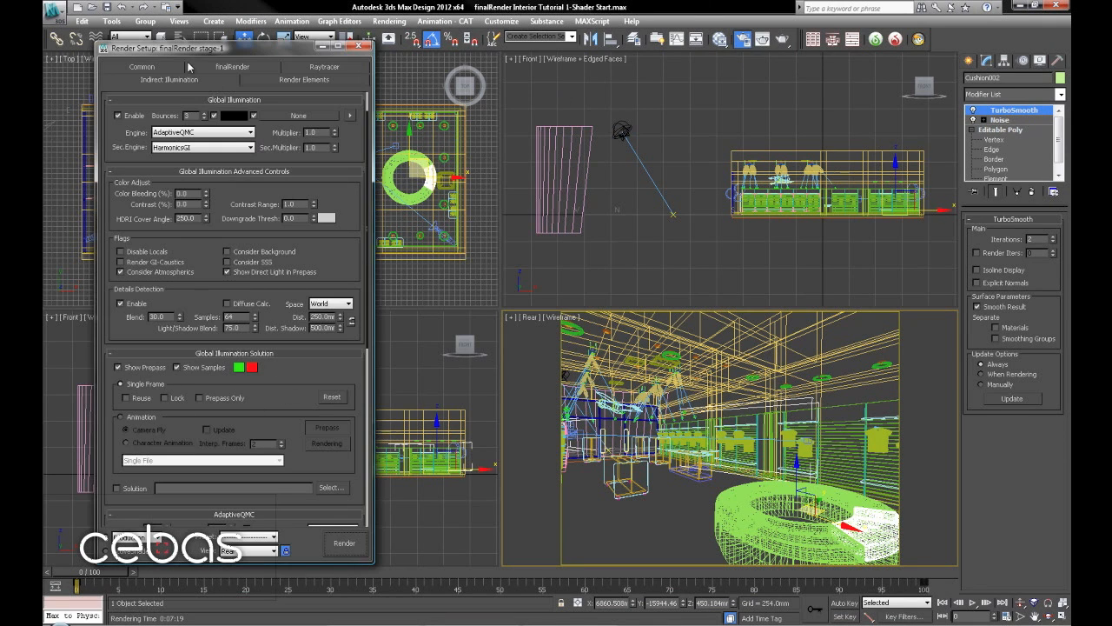
pyautogui.click(143, 66)
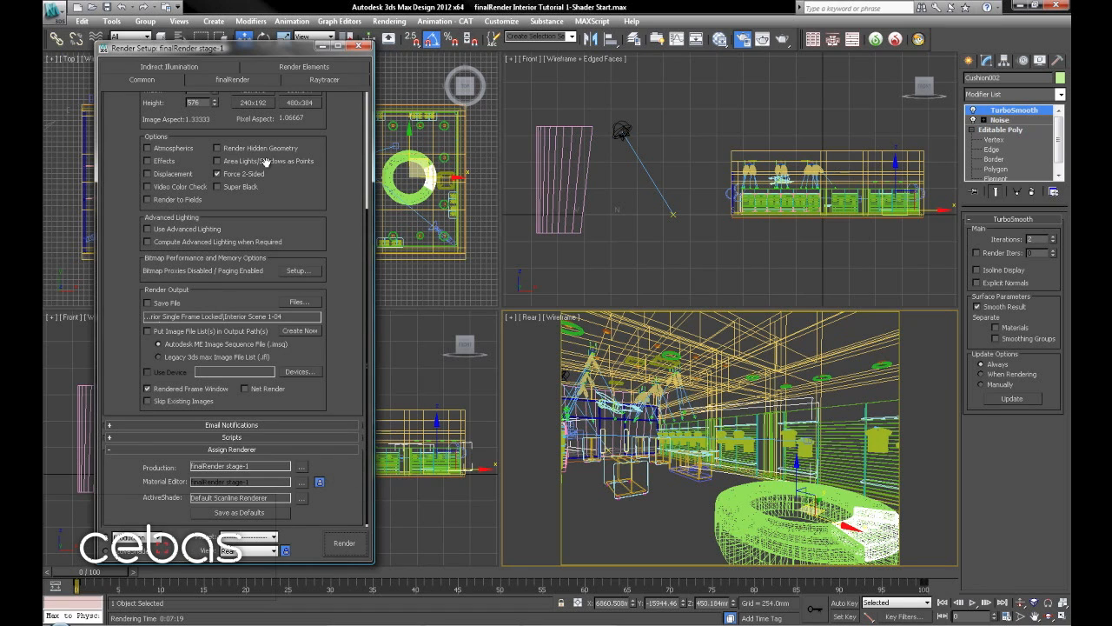
pyautogui.click(236, 81)
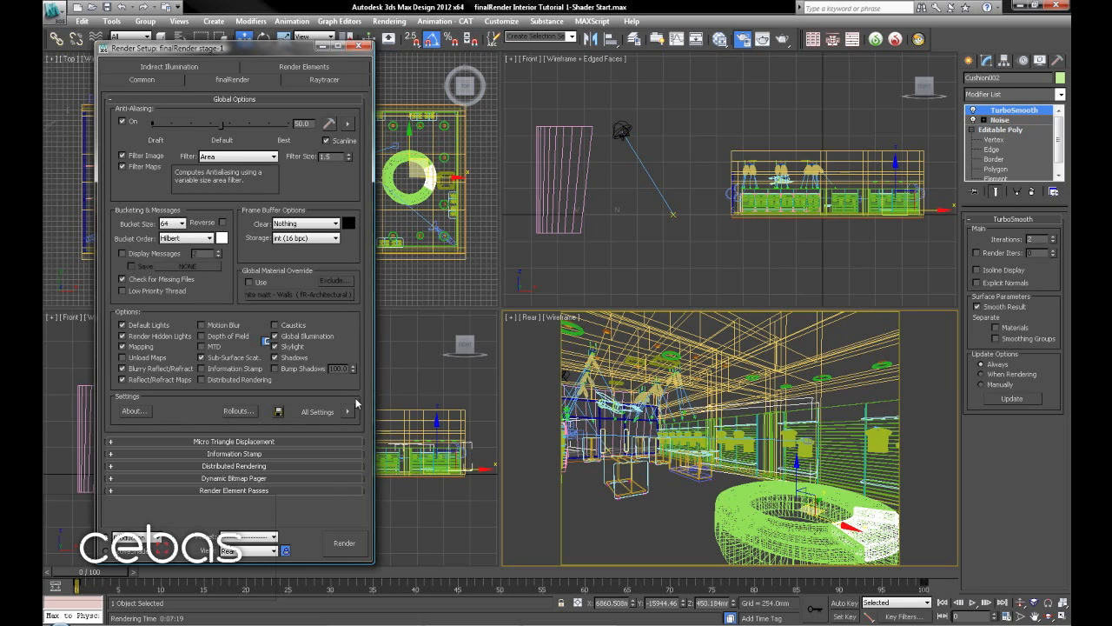
pyautogui.click(351, 545)
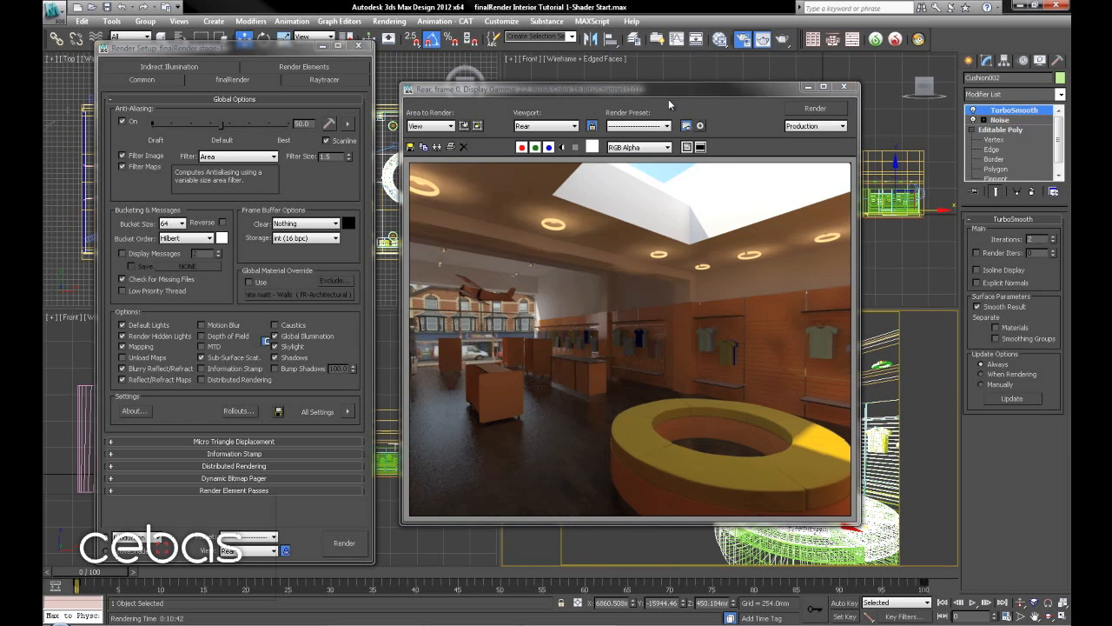
pyautogui.moveTo(680, 93); pyautogui.dragTo(648, 93)
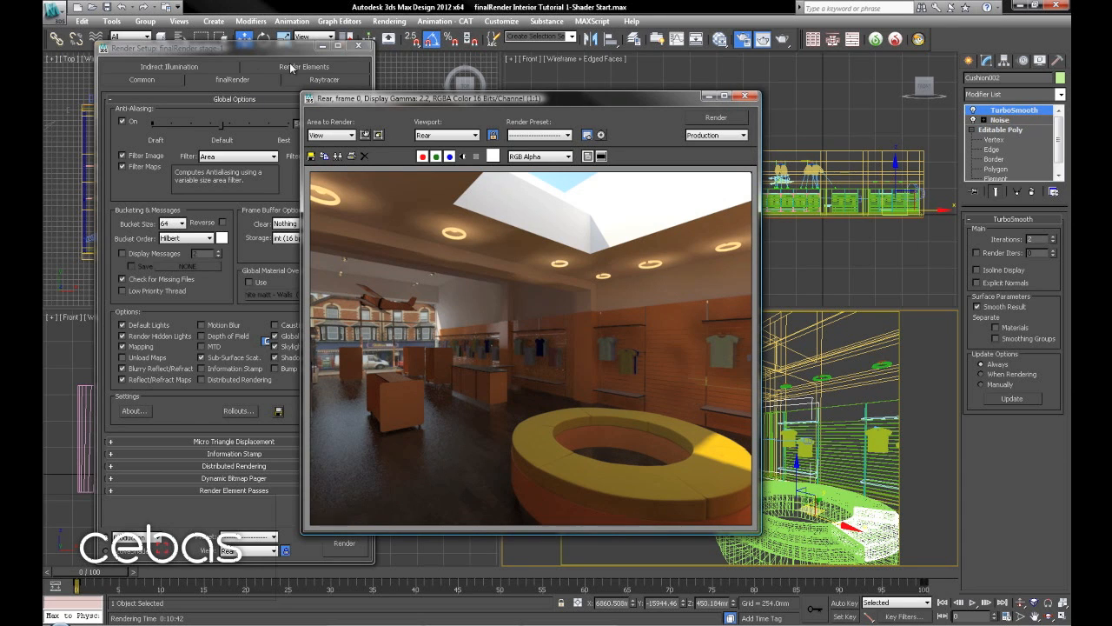
# Step: Lock the single-frame global illumination solution and minimize the render setup and rendered frame windows
pyautogui.click(169, 67)
pyautogui.click(166, 398)
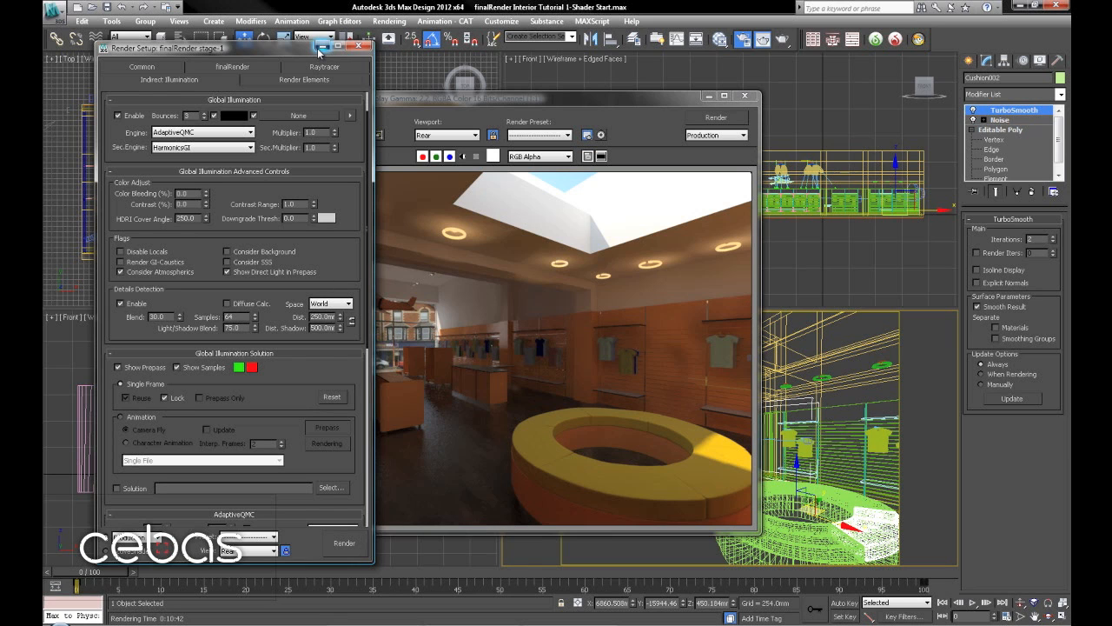
pyautogui.click(321, 47)
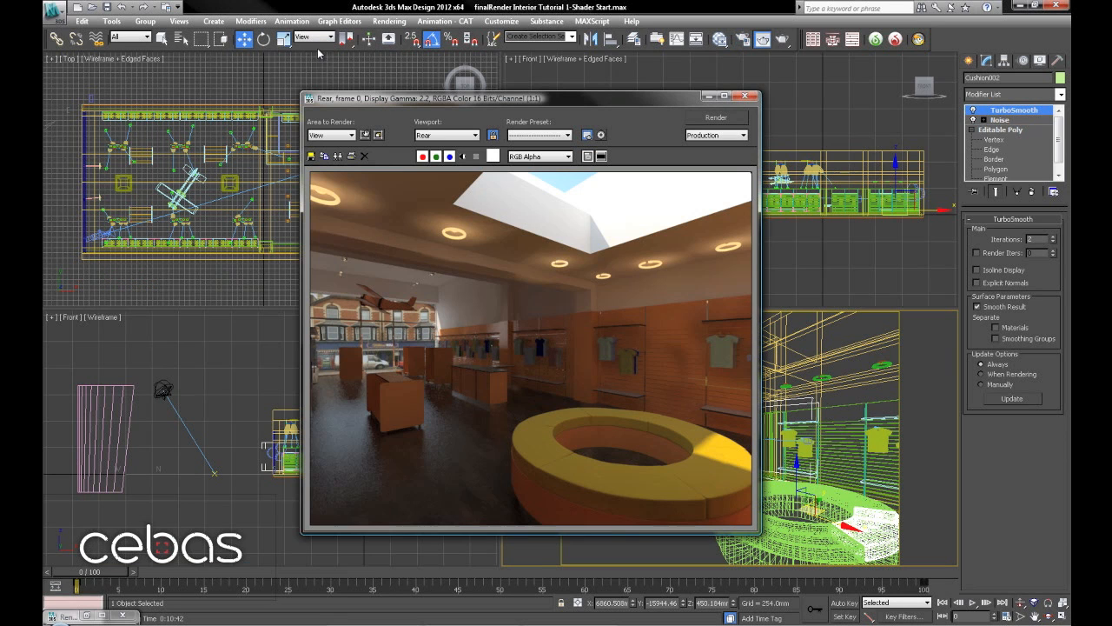
pyautogui.click(709, 95)
# Step: Select the Rear camera in the Top view and render its fR Physical Camera preview
pyautogui.click(427, 225)
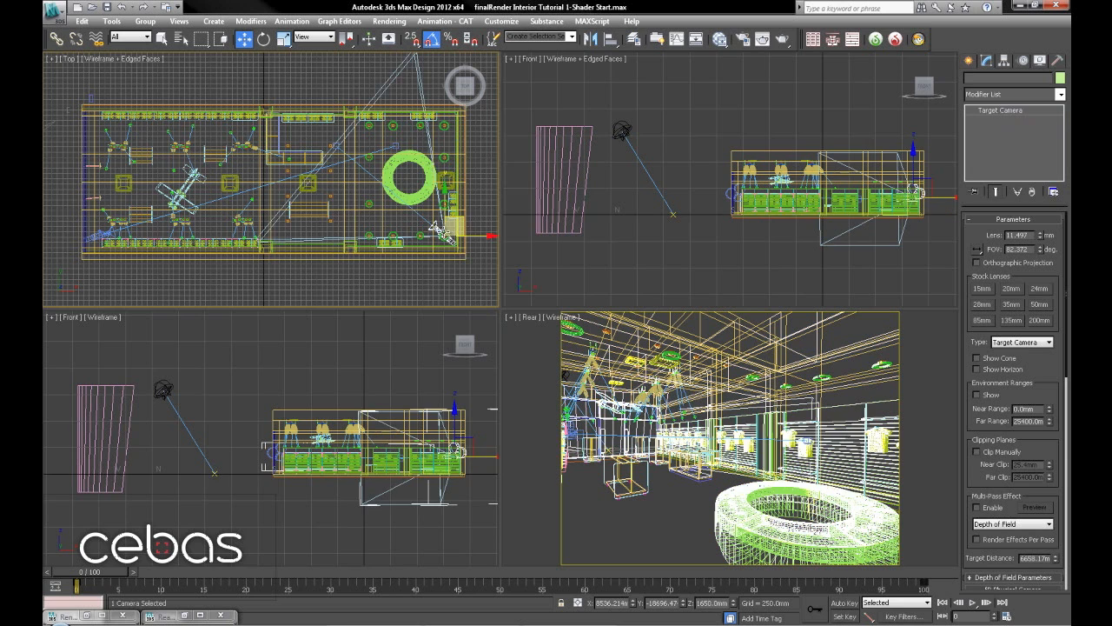
pyautogui.scroll(-5, 1043, 445)
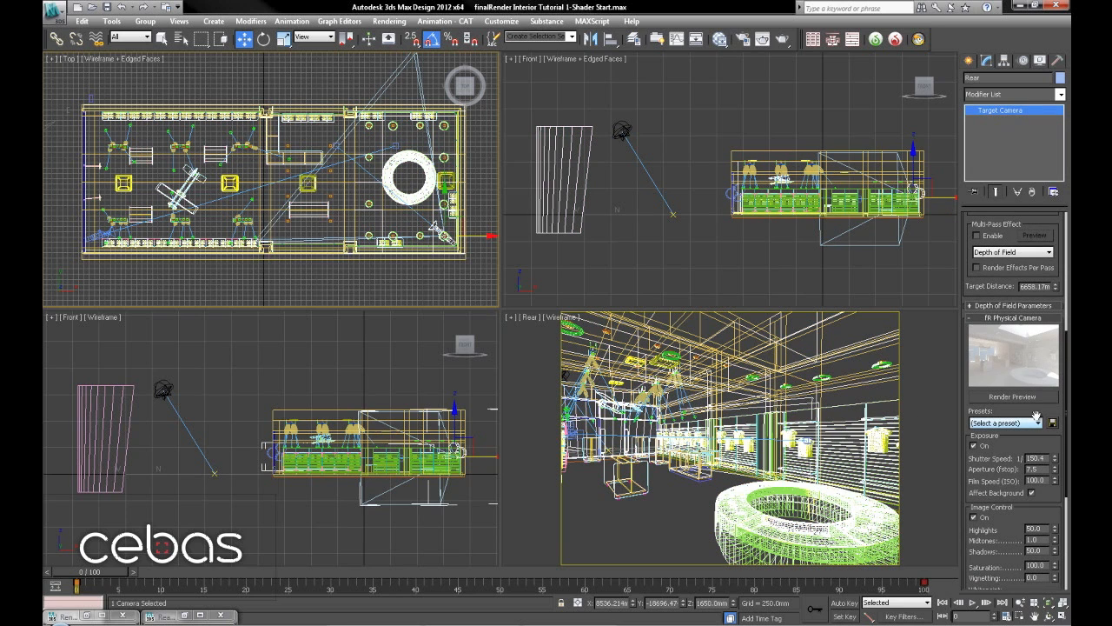
pyautogui.click(1013, 397)
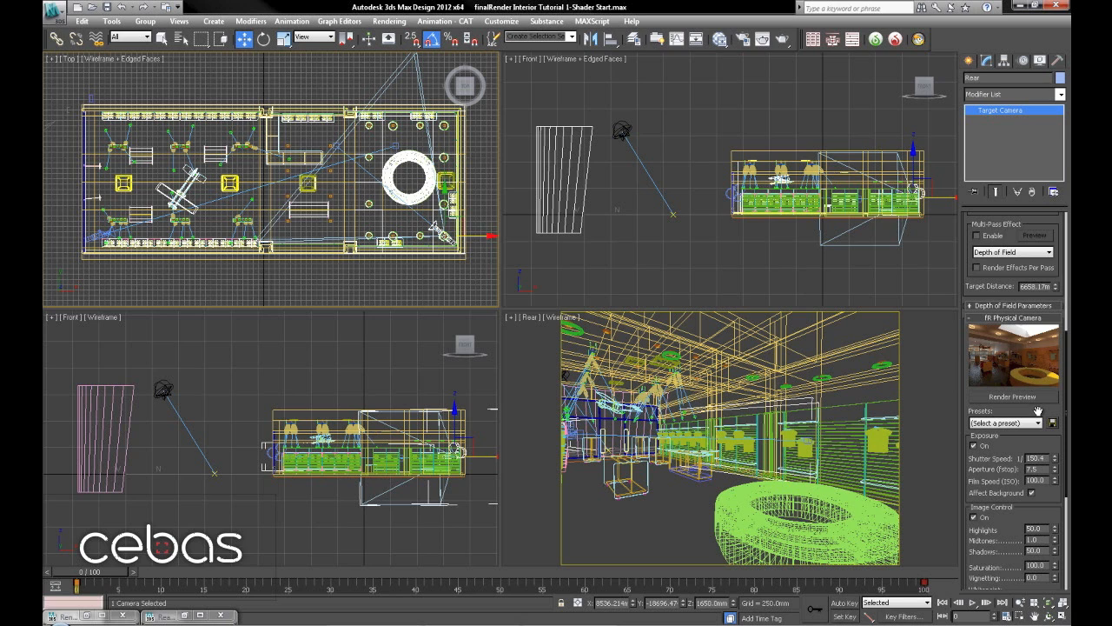
pyautogui.moveTo(1037, 411); pyautogui.dragTo(1039, 321)
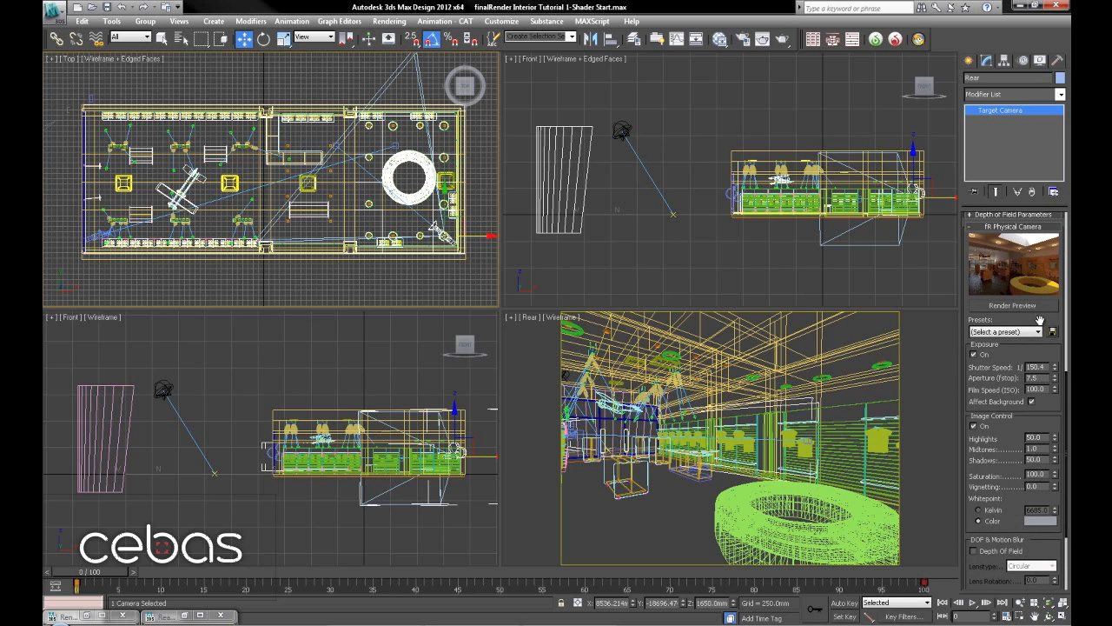
pyautogui.scroll(3, 1020, 335)
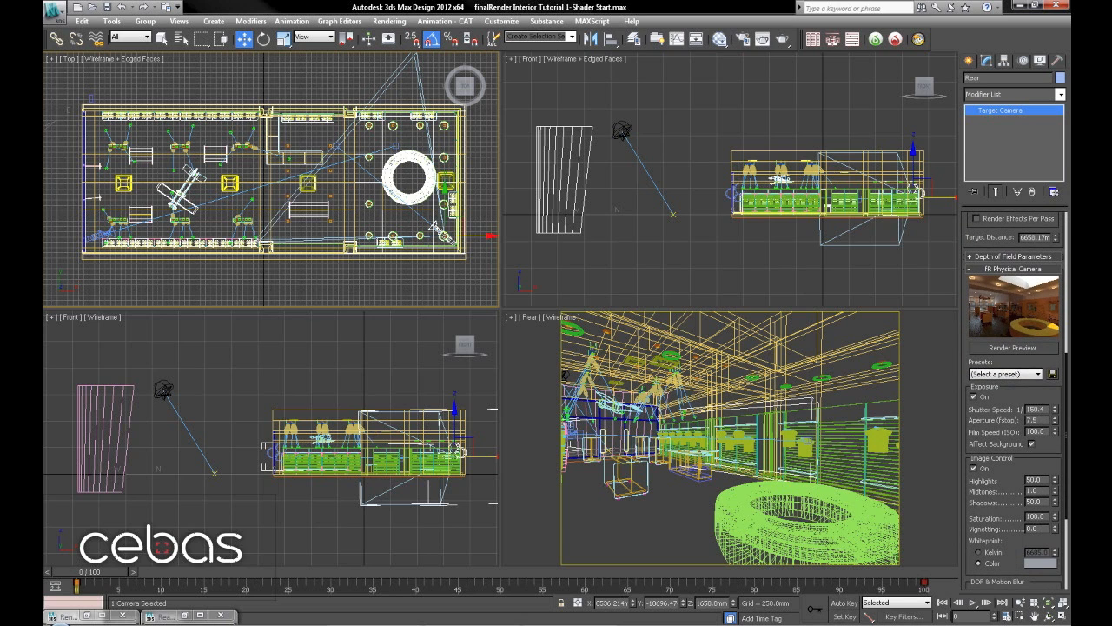
# Step: Brighten the Rear camera's exposure by setting the shutter speed to 1/13.6, keeping Image Control enabled
pyautogui.scroll(1, 1025, 360)
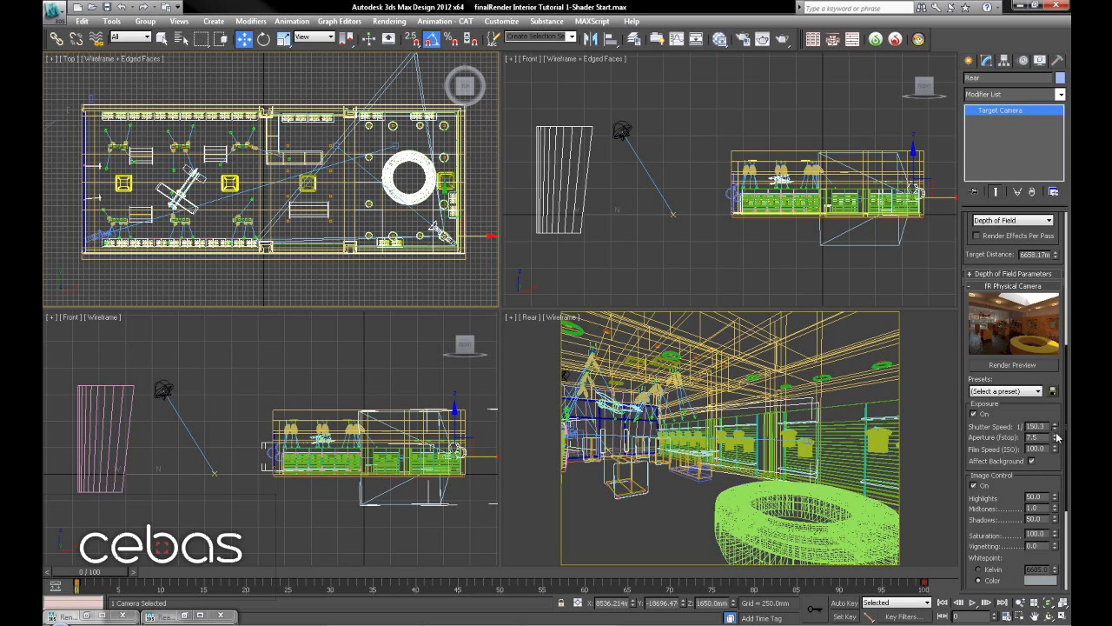
pyautogui.moveTo(1057, 437); pyautogui.dragTo(1056, 443)
pyautogui.moveTo(1051, 531); pyautogui.dragTo(1054, 391)
pyautogui.moveTo(1033, 621)
pyautogui.mouseDown()
pyautogui.moveTo(1030, 572)
pyautogui.moveTo(1022, 618)
pyautogui.moveTo(1022, 7)
pyautogui.moveTo(1020, 617)
pyautogui.mouseUp()
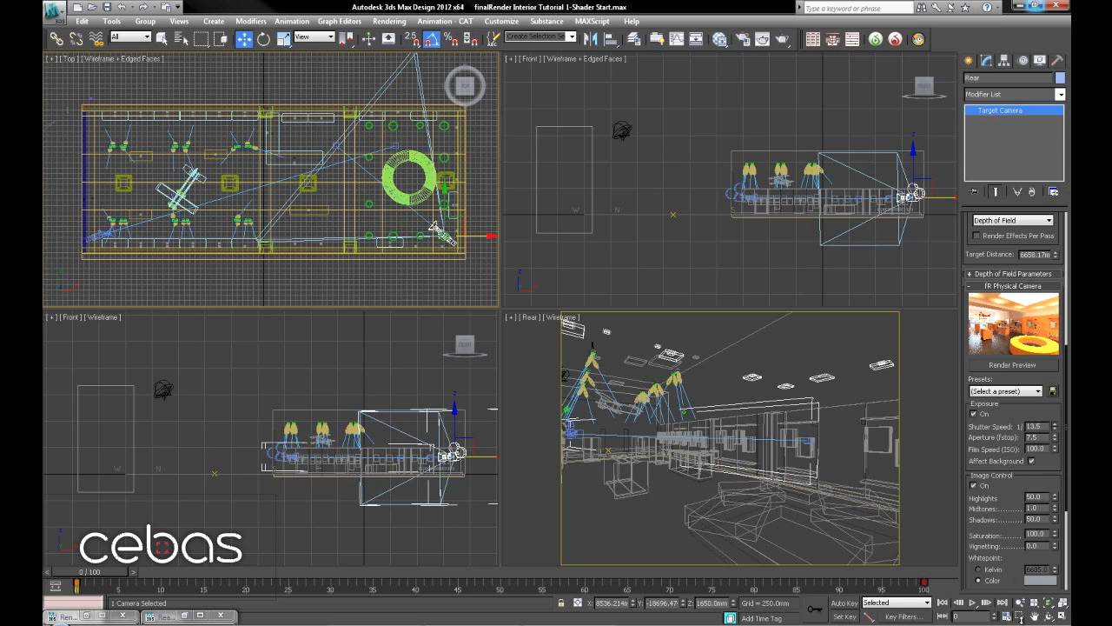
pyautogui.moveTo(1058, 479); pyautogui.dragTo(1057, 459)
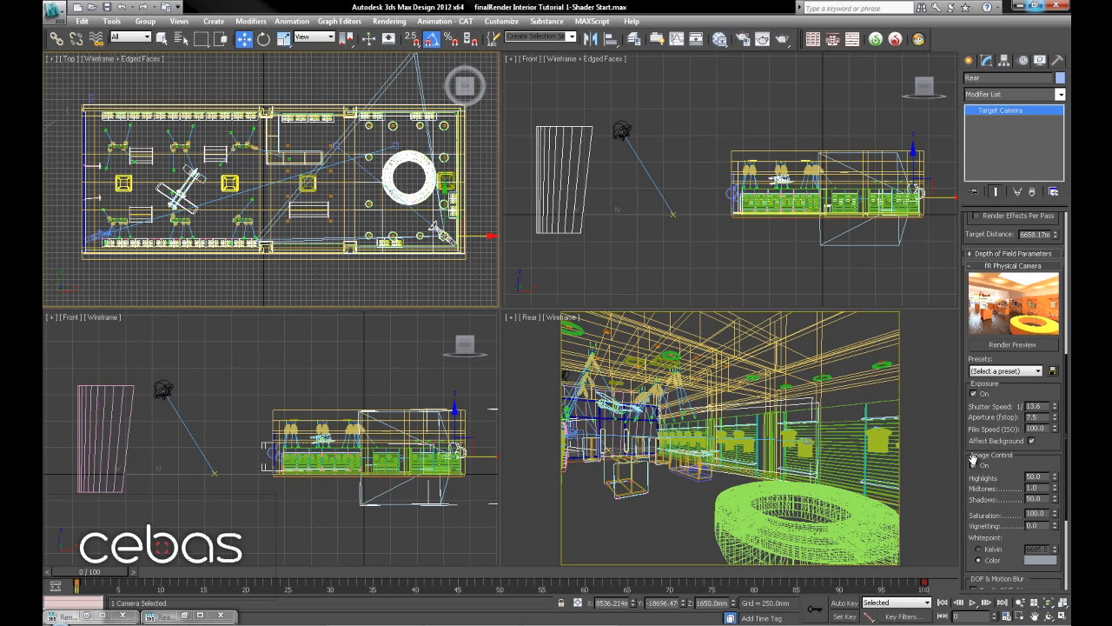
pyautogui.click(979, 466)
pyautogui.click(978, 466)
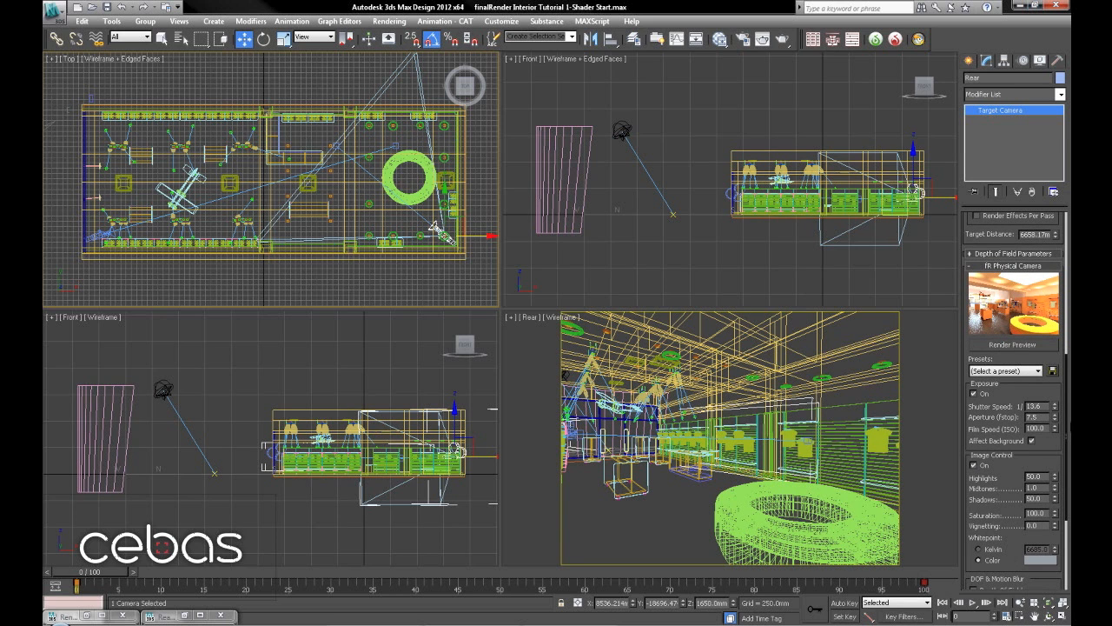
pyautogui.moveTo(1044, 457); pyautogui.dragTo(1043, 441)
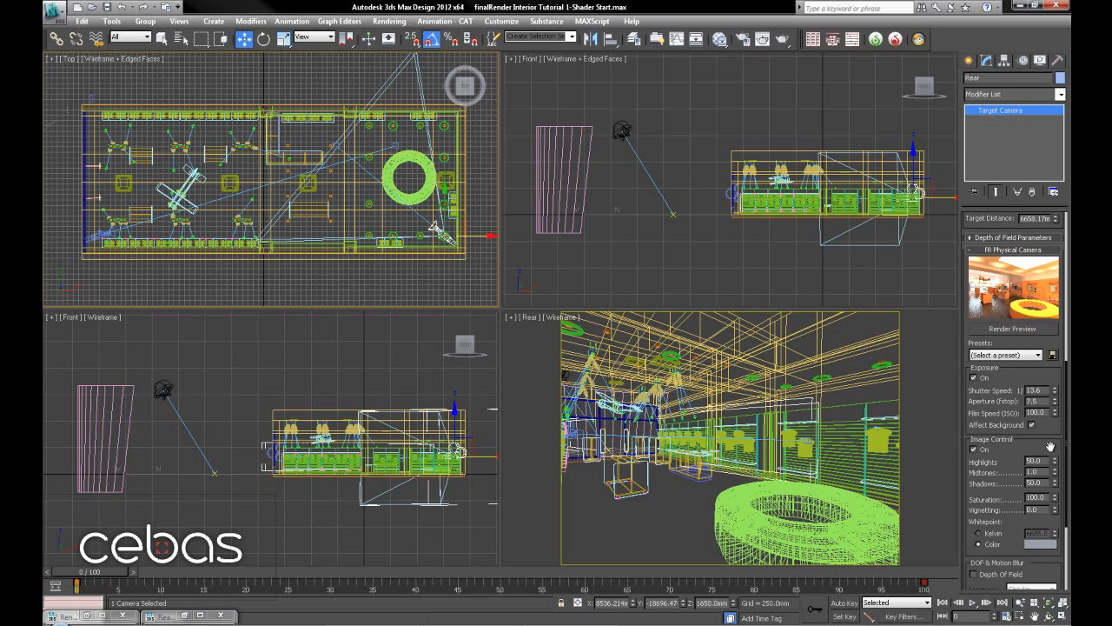
# Step: Set the camera's whitepoint color by sampling the ceiling in the preview and lightening it to a pale orange
pyautogui.click(981, 533)
pyautogui.click(980, 544)
pyautogui.click(1039, 544)
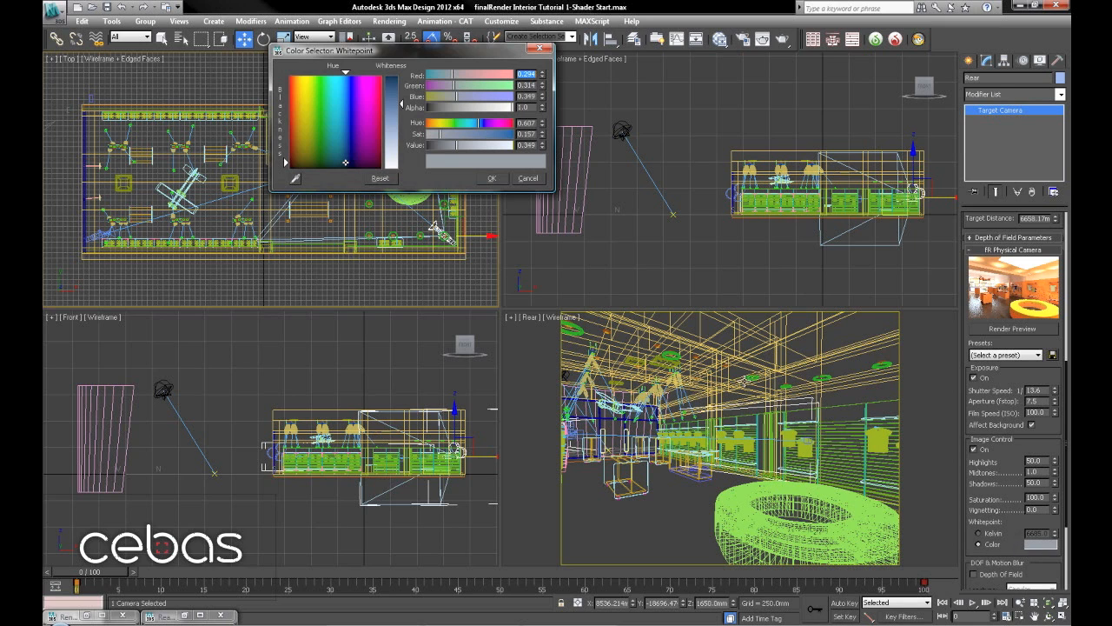
pyautogui.click(294, 178)
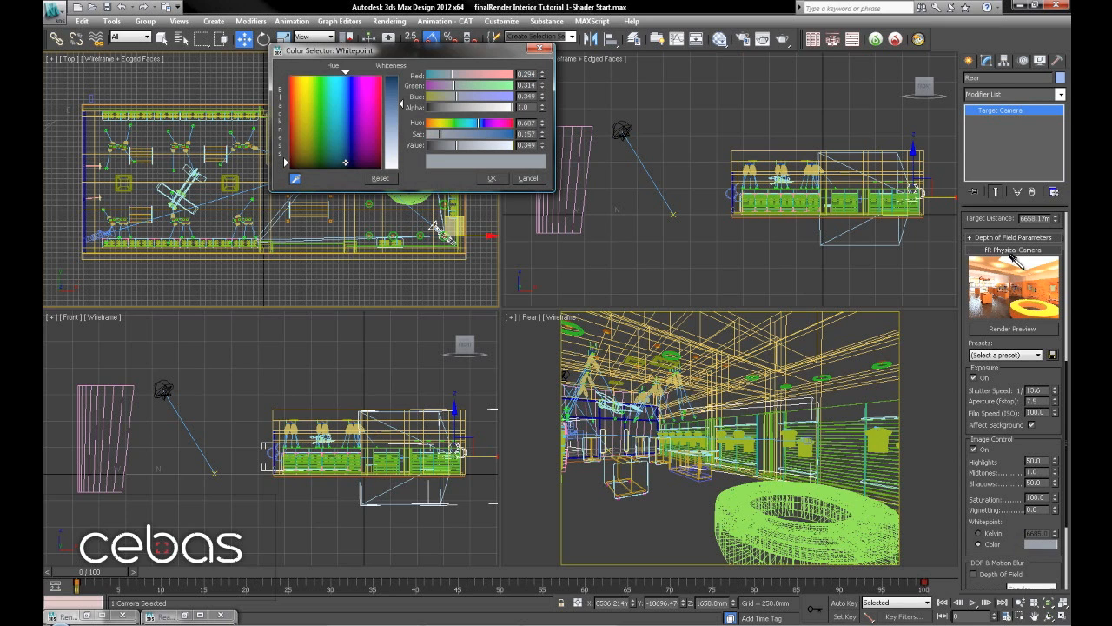
pyautogui.click(1025, 264)
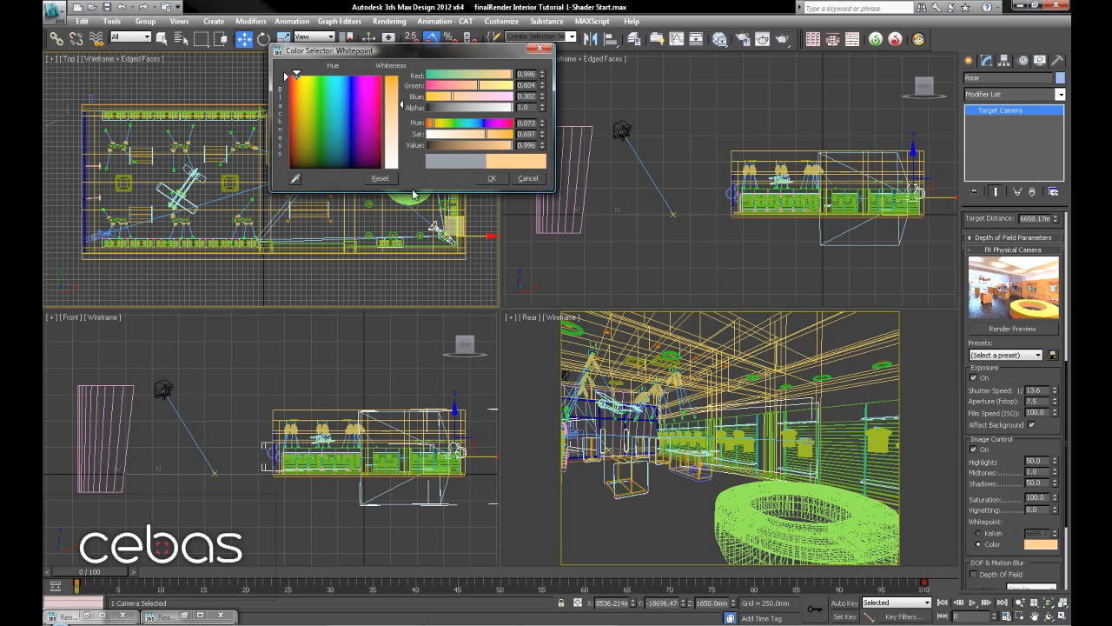
pyautogui.moveTo(405, 107); pyautogui.dragTo(403, 135)
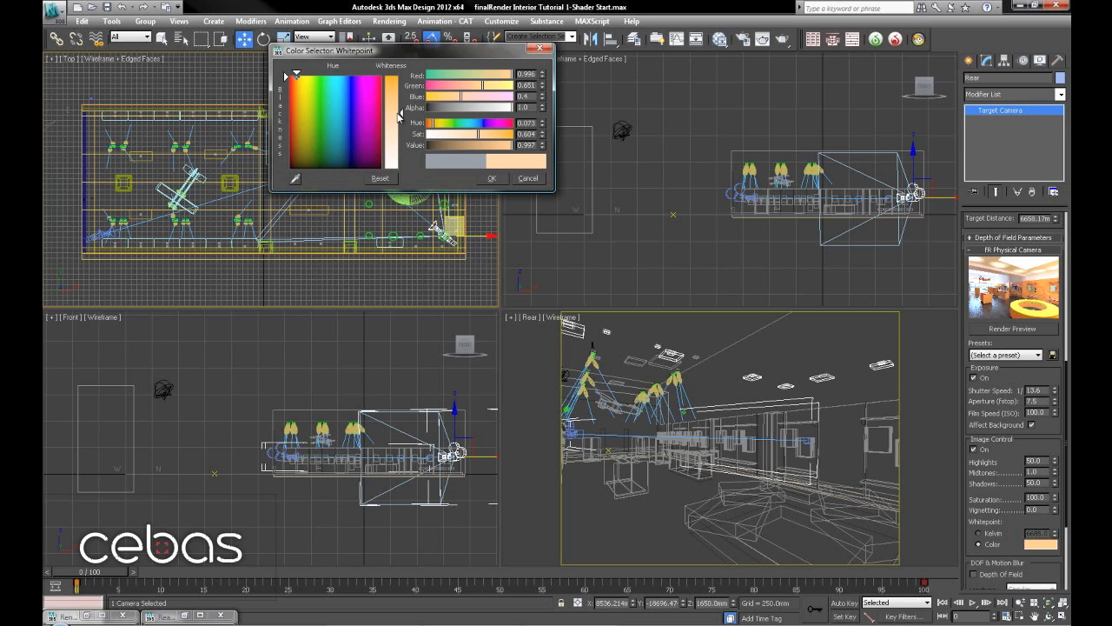
pyautogui.click(492, 178)
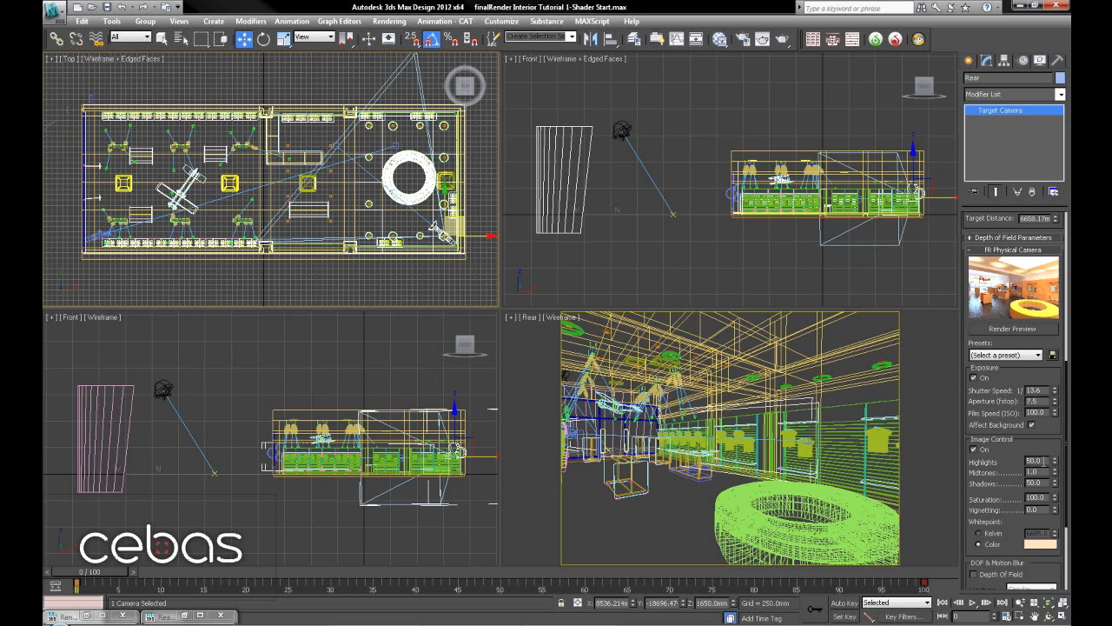
# Step: Set the Rear camera's saturation to 85
pyautogui.moveTo(1049, 440)
pyautogui.mouseDown()
pyautogui.moveTo(1047, 390)
pyautogui.moveTo(1046, 454)
pyautogui.mouseUp()
pyautogui.moveTo(1046, 523); pyautogui.dragTo(977, 510)
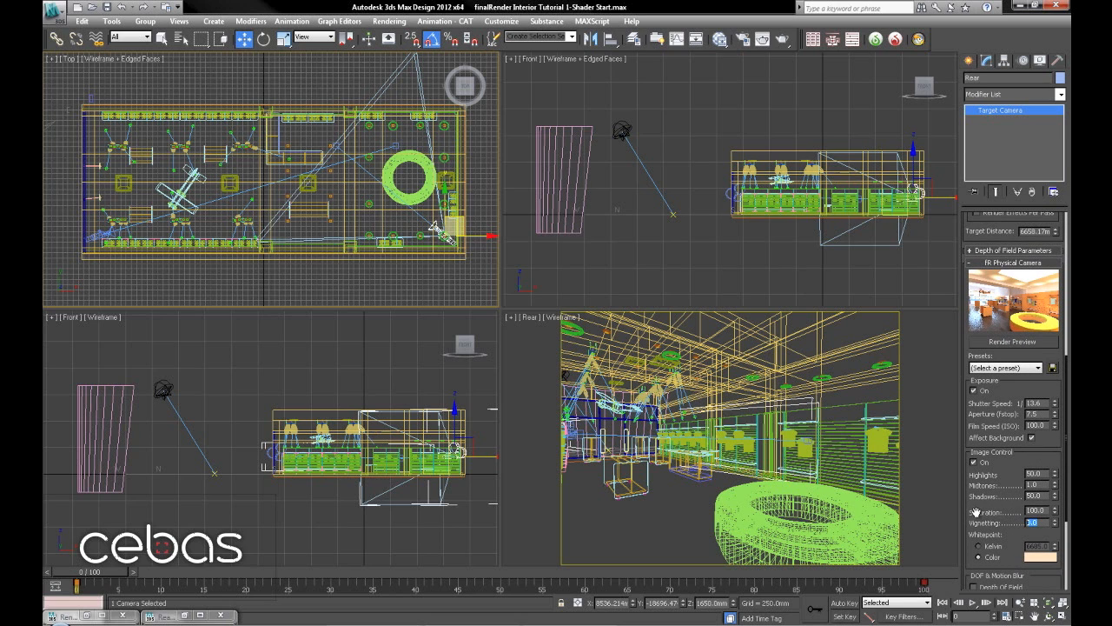
pyautogui.moveTo(1048, 510); pyautogui.dragTo(950, 502)
pyautogui.write('85')
pyautogui.press('Return')
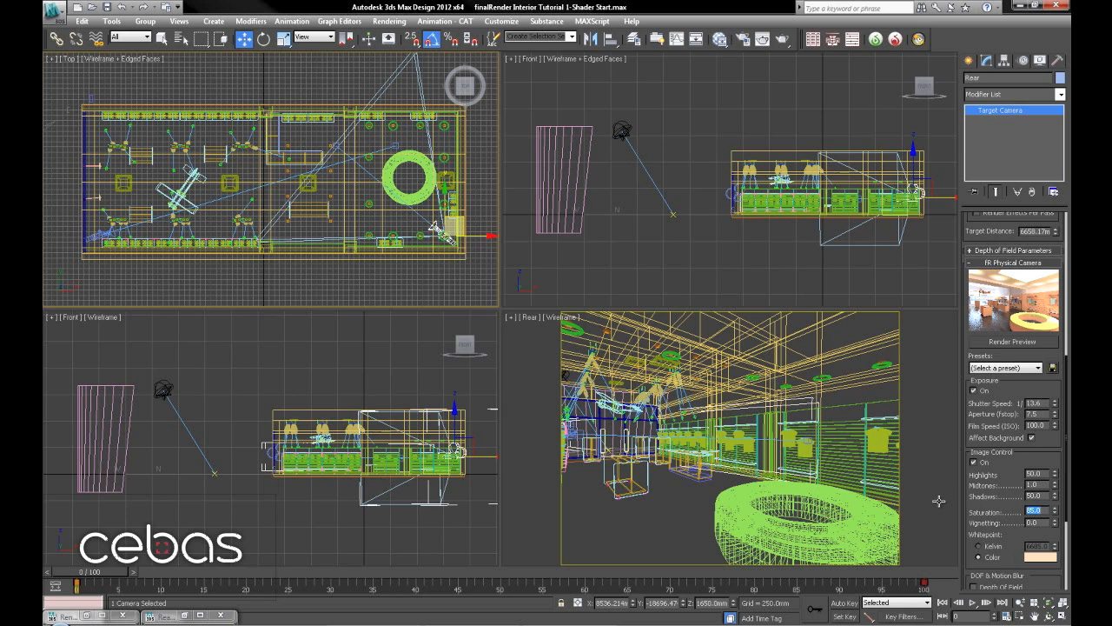
# Step: Set the Rear camera's vignetting to 10 and its saturation to 90
pyautogui.moveTo(1039, 523); pyautogui.dragTo(975, 523)
pyautogui.write('10')
pyautogui.press('Return')
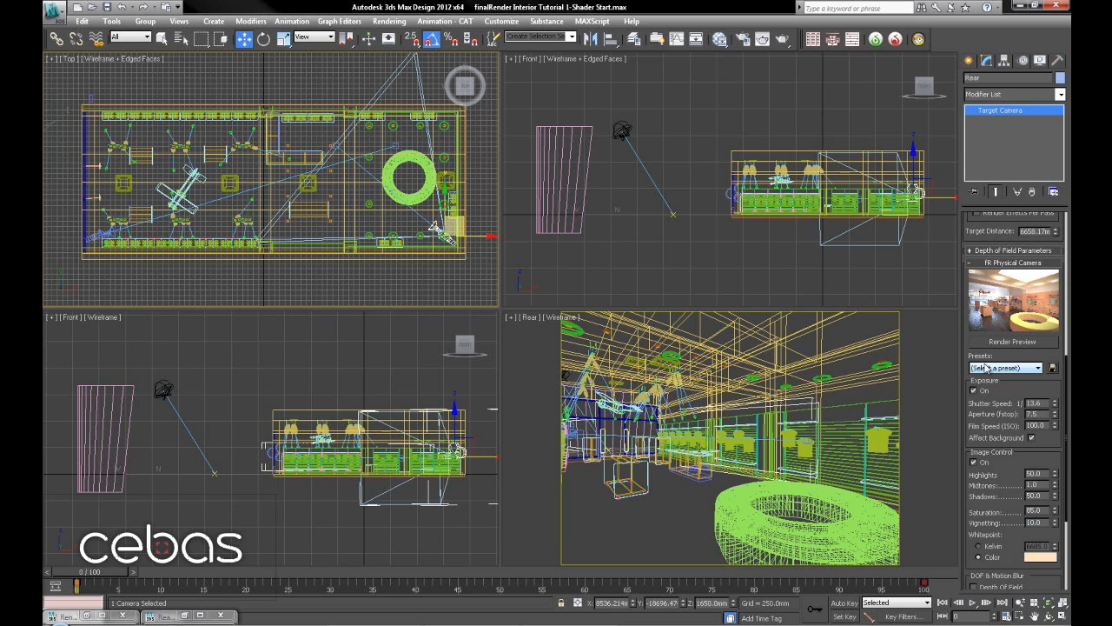
pyautogui.moveTo(1041, 511); pyautogui.dragTo(975, 501)
pyautogui.write('90')
pyautogui.press('Return')
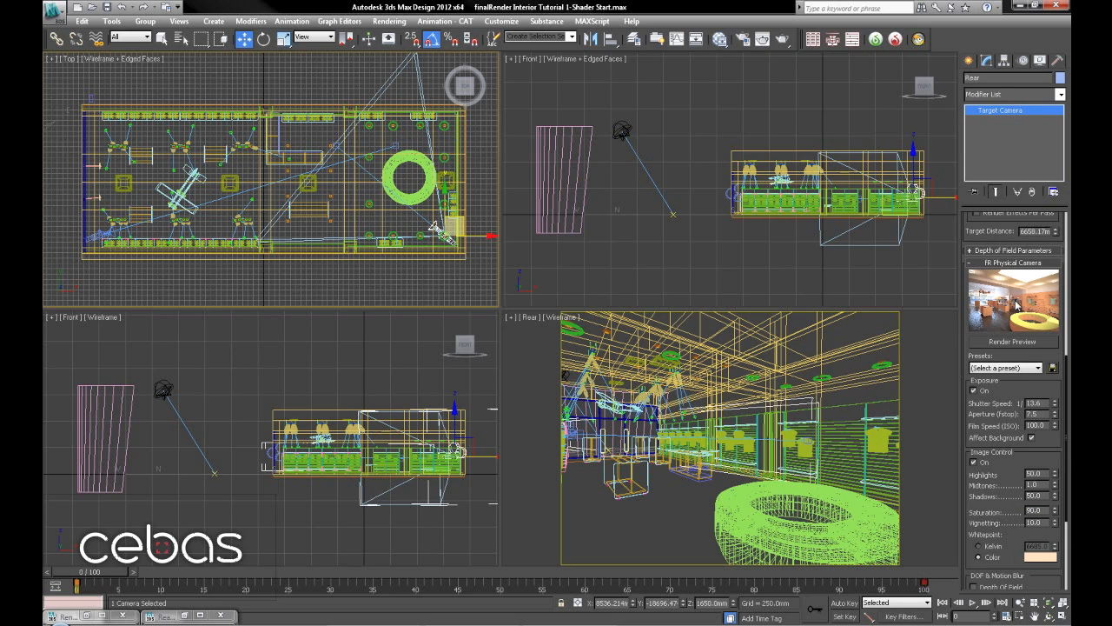
# Step: Set the Rear camera's image control highlights to 55
pyautogui.moveTo(1056, 475); pyautogui.dragTo(1056, 405)
pyautogui.moveTo(1052, 340); pyautogui.dragTo(988, 464)
pyautogui.write('55')
pyautogui.press('Return')
# Step: Start a test render of the Rear view with the adjusted camera settings and cancel it partway
pyautogui.rightClick(571, 342)
pyautogui.click(743, 39)
pyautogui.click(338, 543)
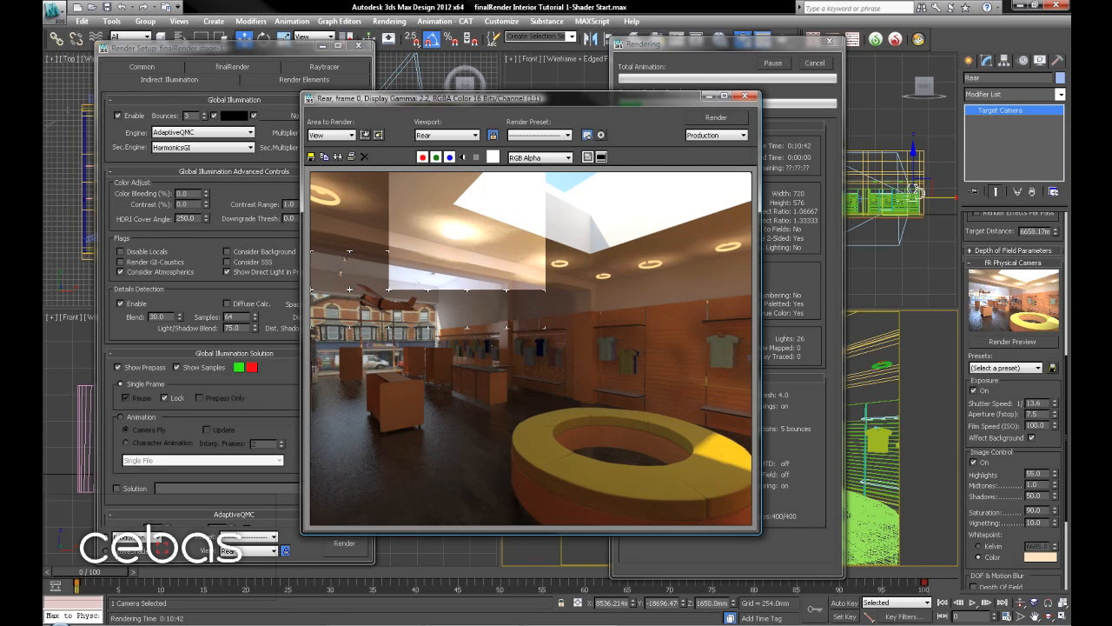
pyautogui.click(818, 65)
pyautogui.click(819, 65)
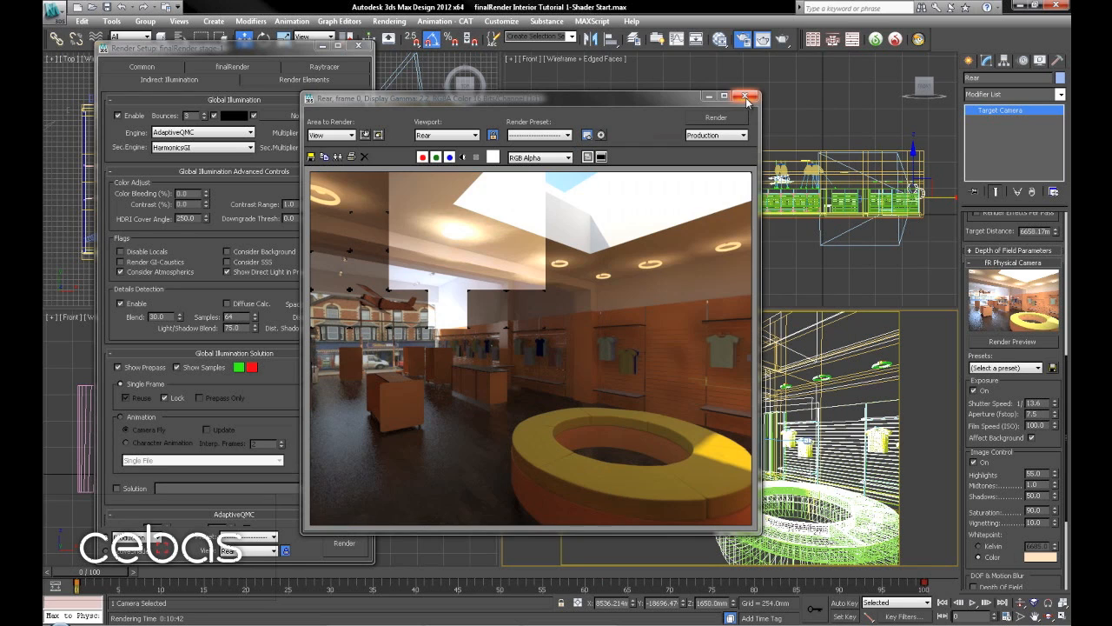